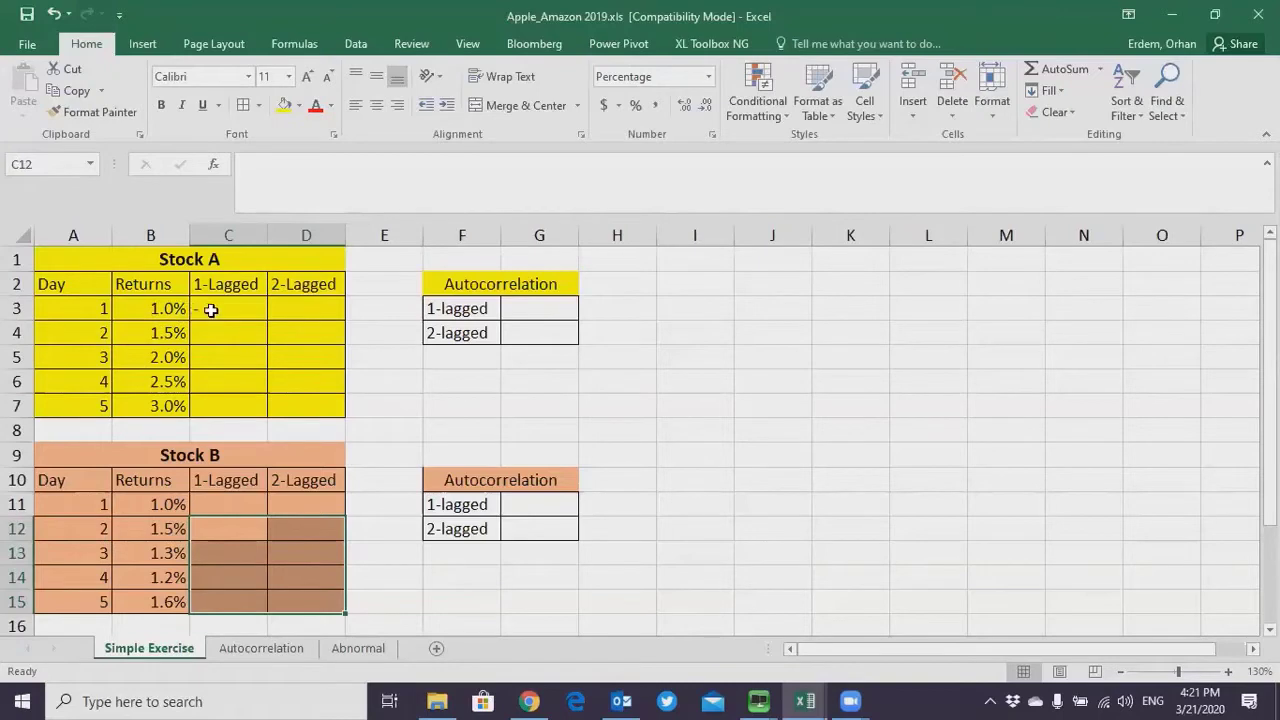
Examine Stock A's daily returns in B3:B7 and the empty lagged columns beside them
left_click(207, 311)
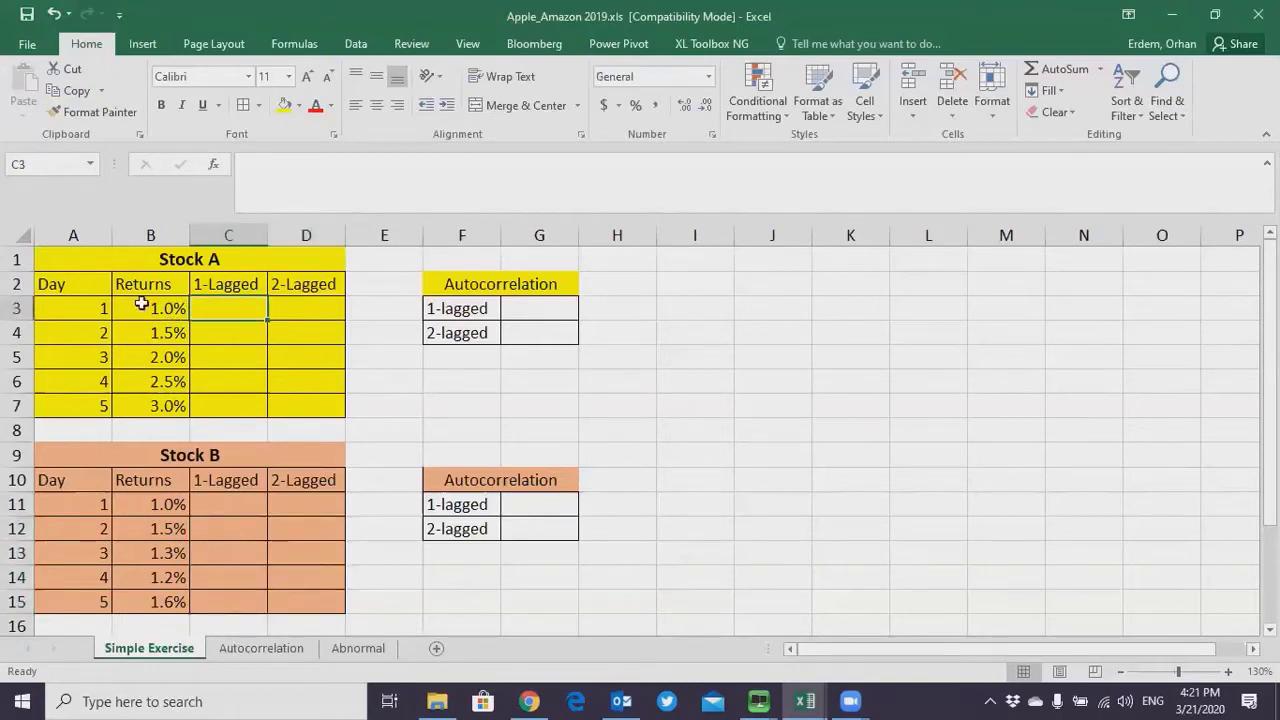
scroll(218, 320, "up", 4)
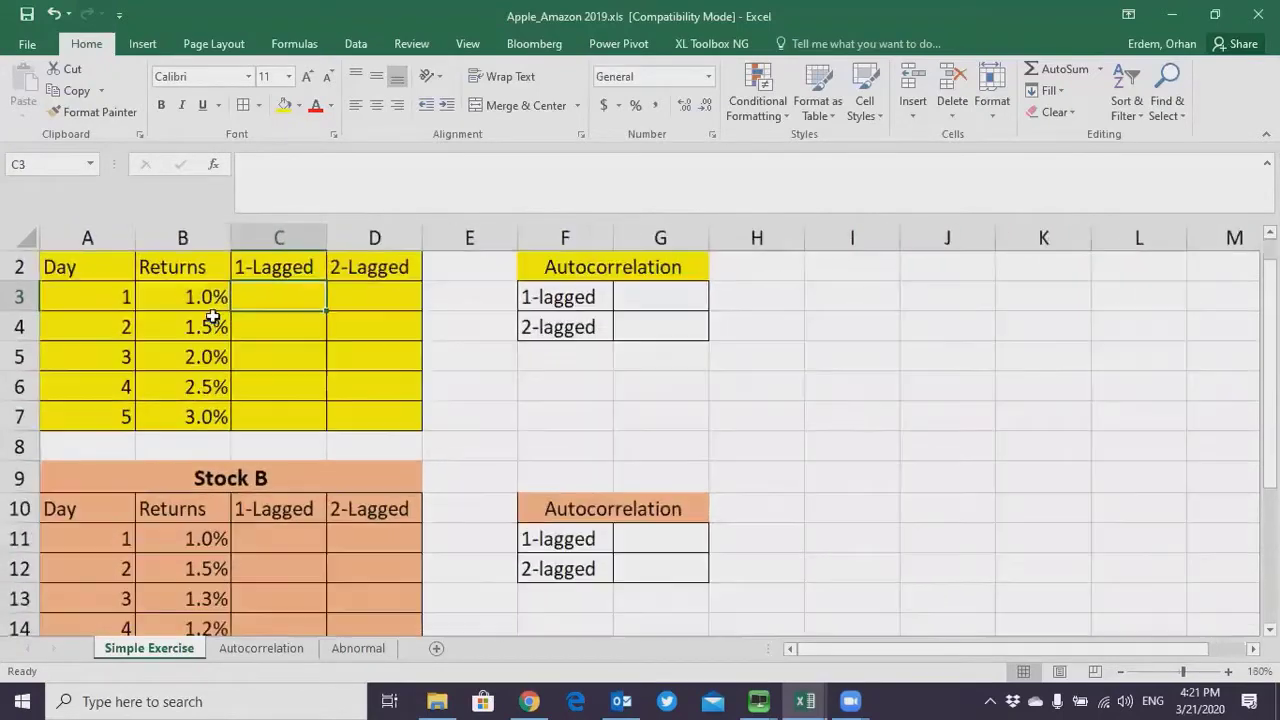
left_click_drag(244, 346, 254, 491)
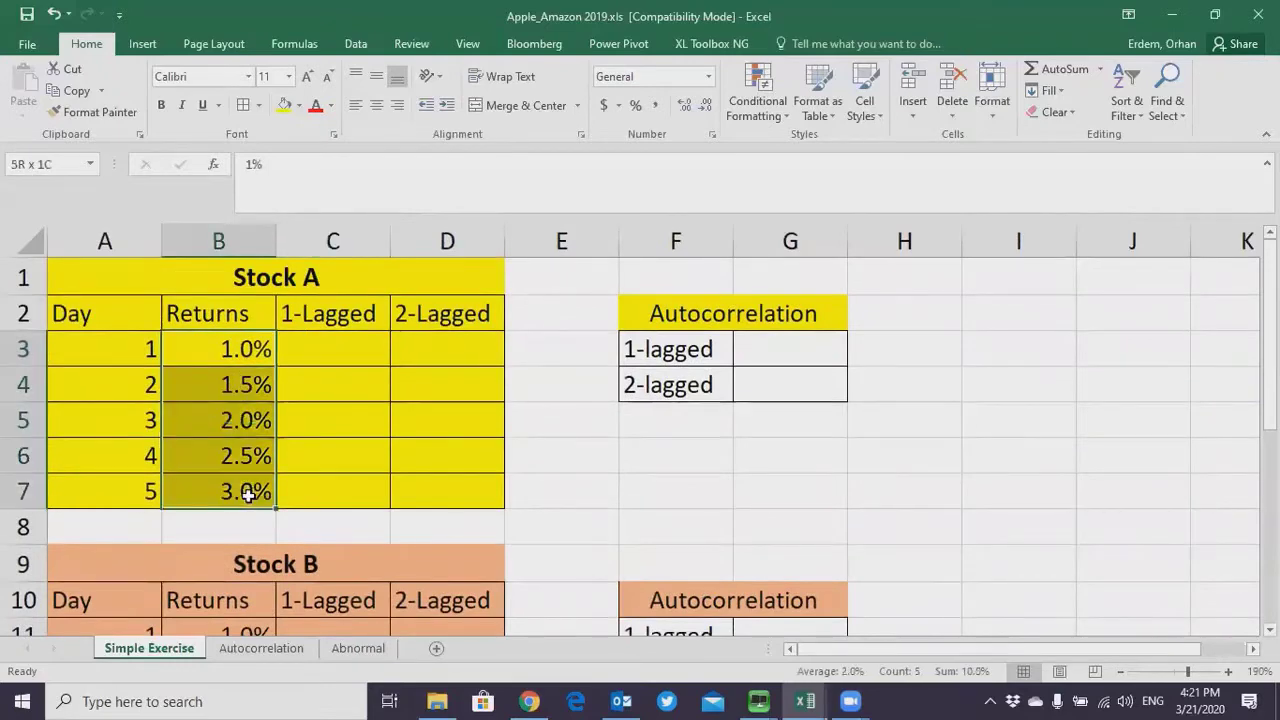
left_click(222, 386)
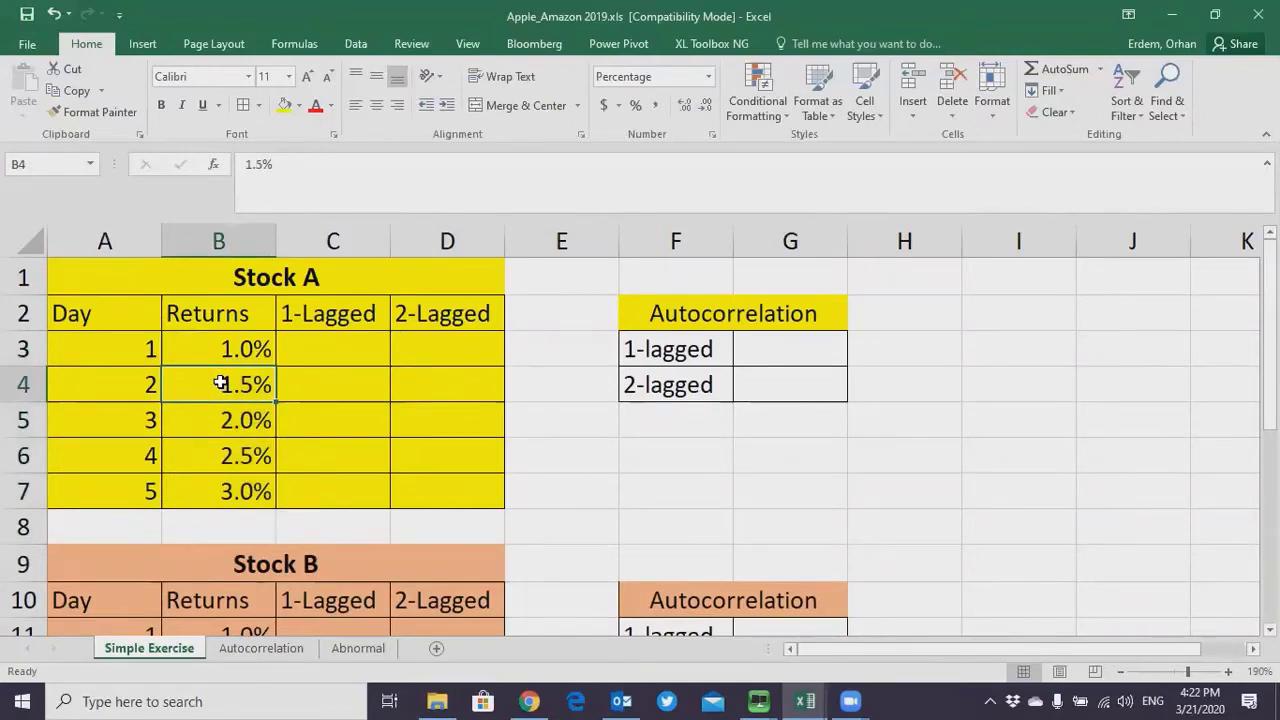
left_click(221, 351)
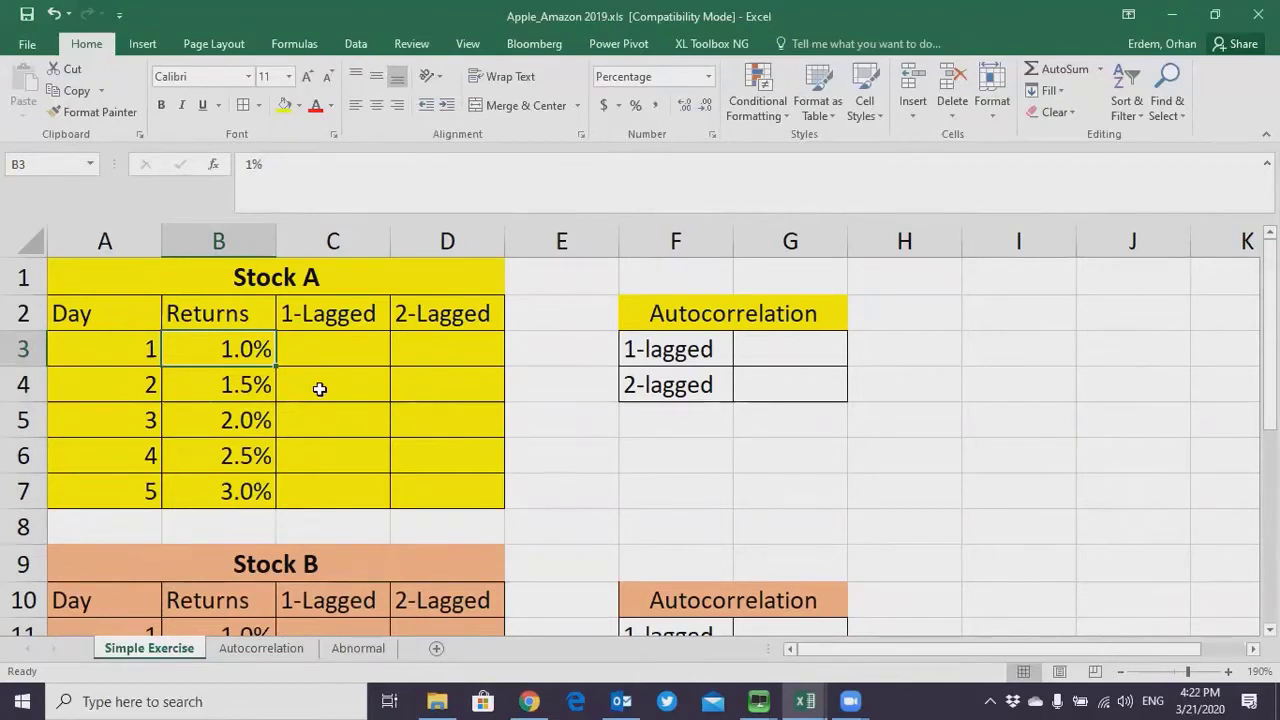
left_click_drag(233, 311, 233, 487)
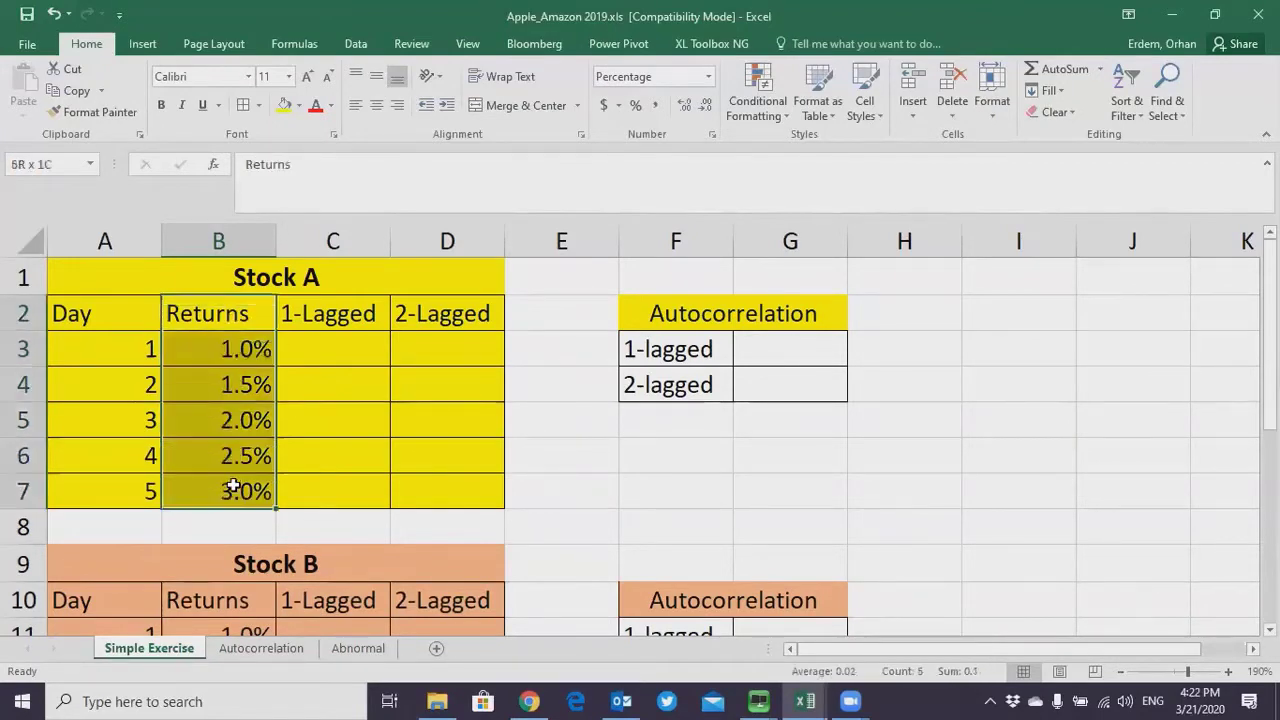
left_click(312, 380)
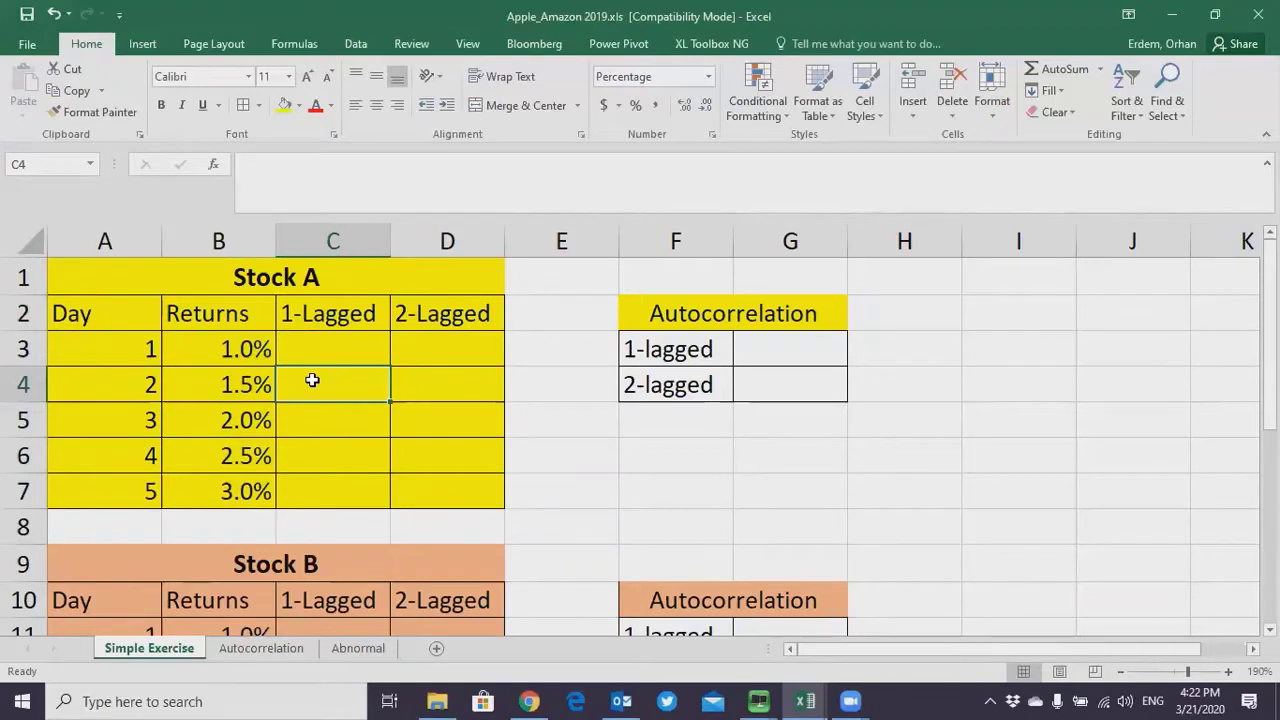
Enter a dash as the day 1 value in Stock A's 1-Lagged column
left_click(317, 349)
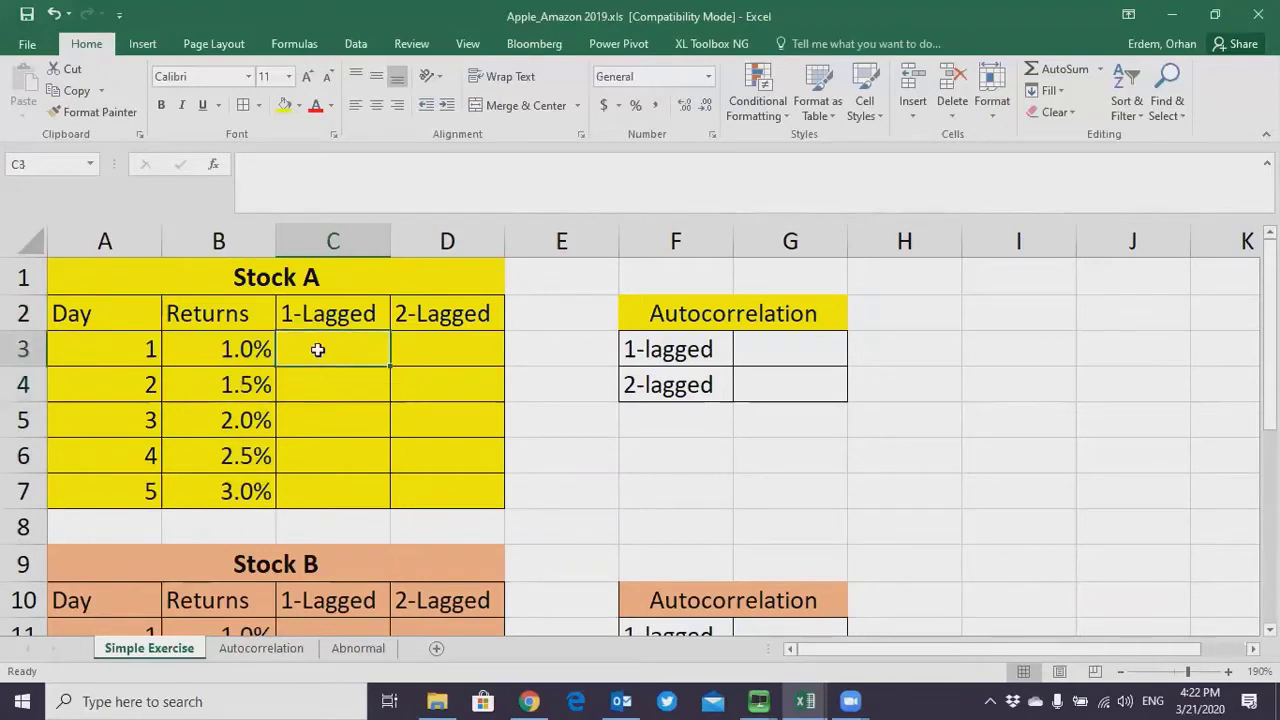
type("-")
key("Return")
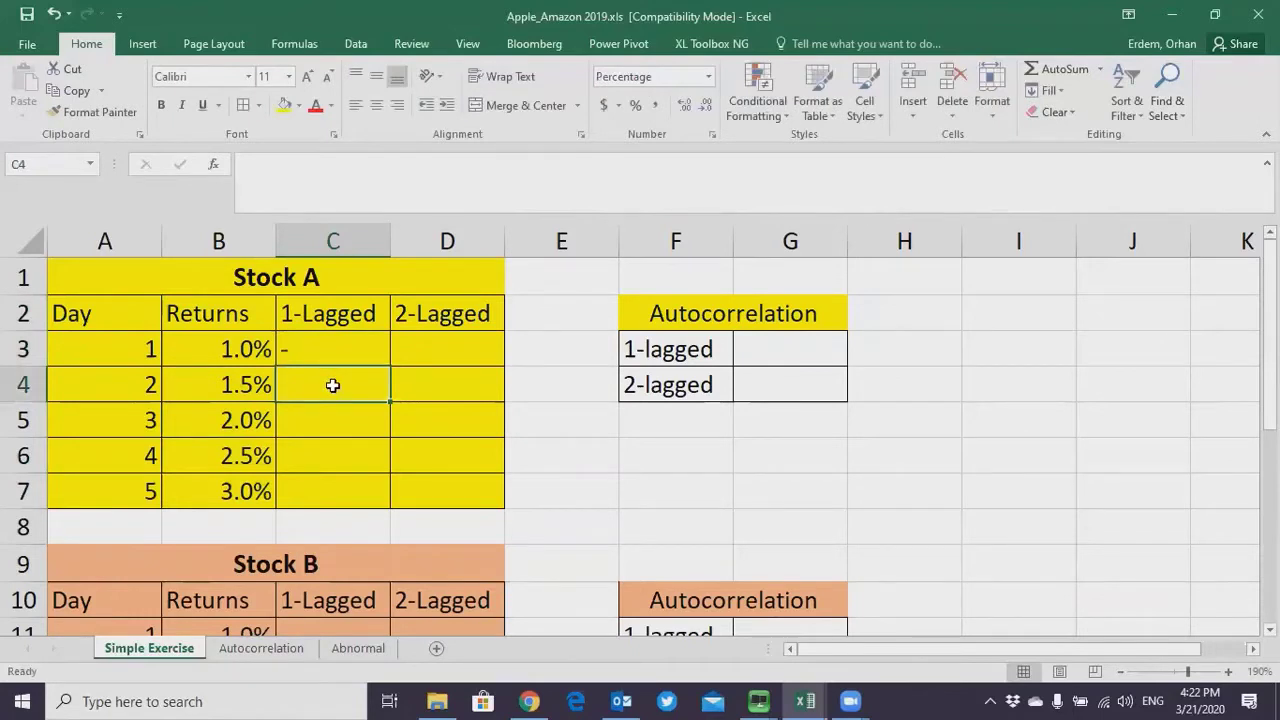
Enter 1.0% for day 2 and 1.5% for day 3 in Stock A's 1-Lagged column
type("1.0%")
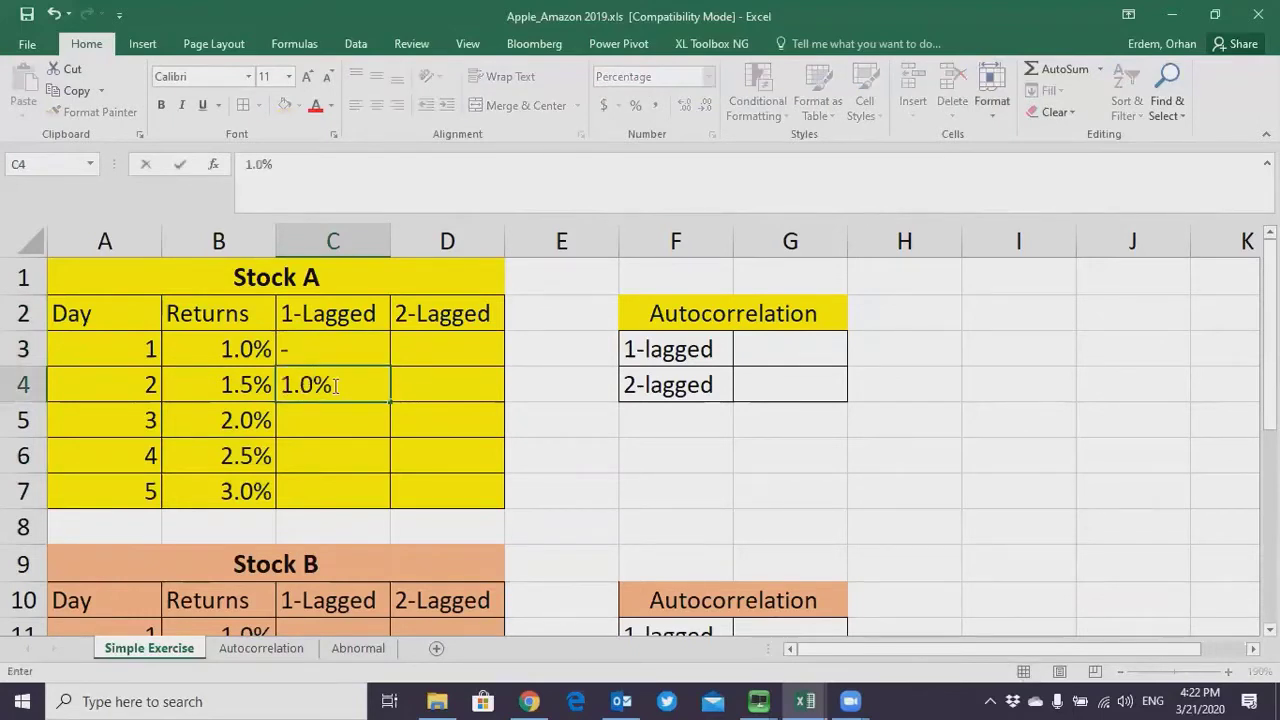
key("Return")
left_click(192, 424)
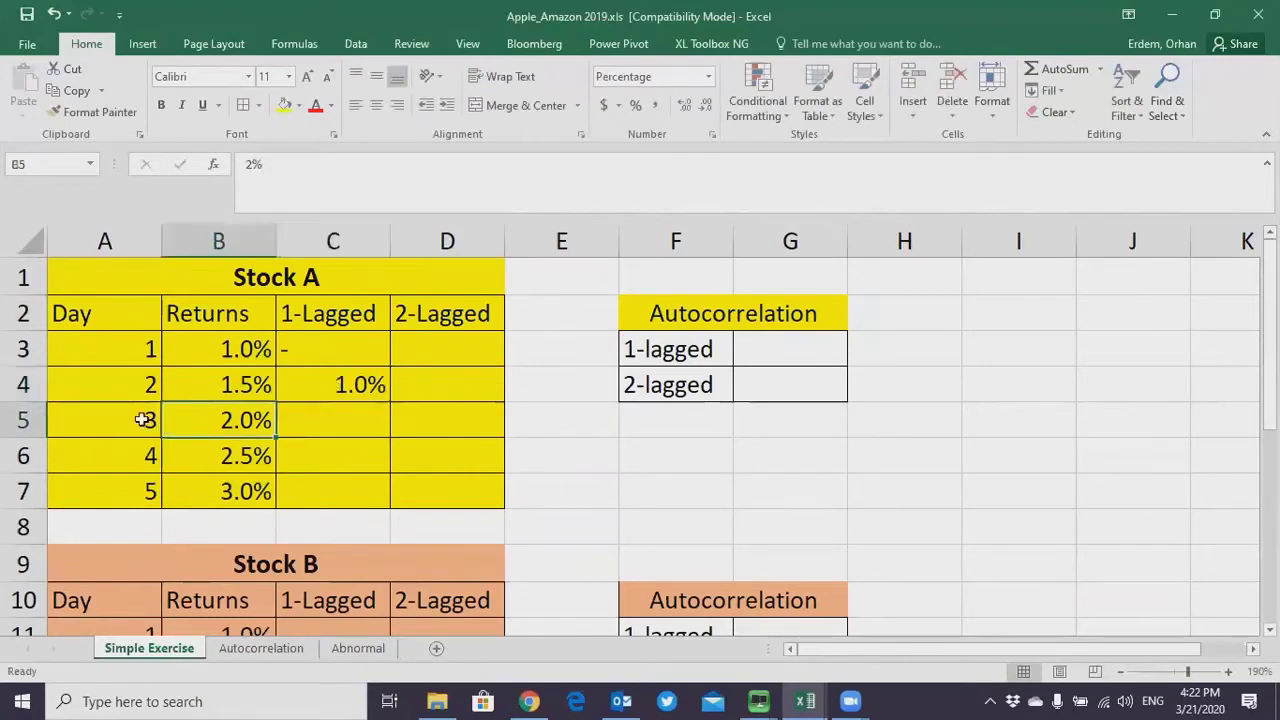
left_click(145, 420)
left_click(233, 424, "shift")
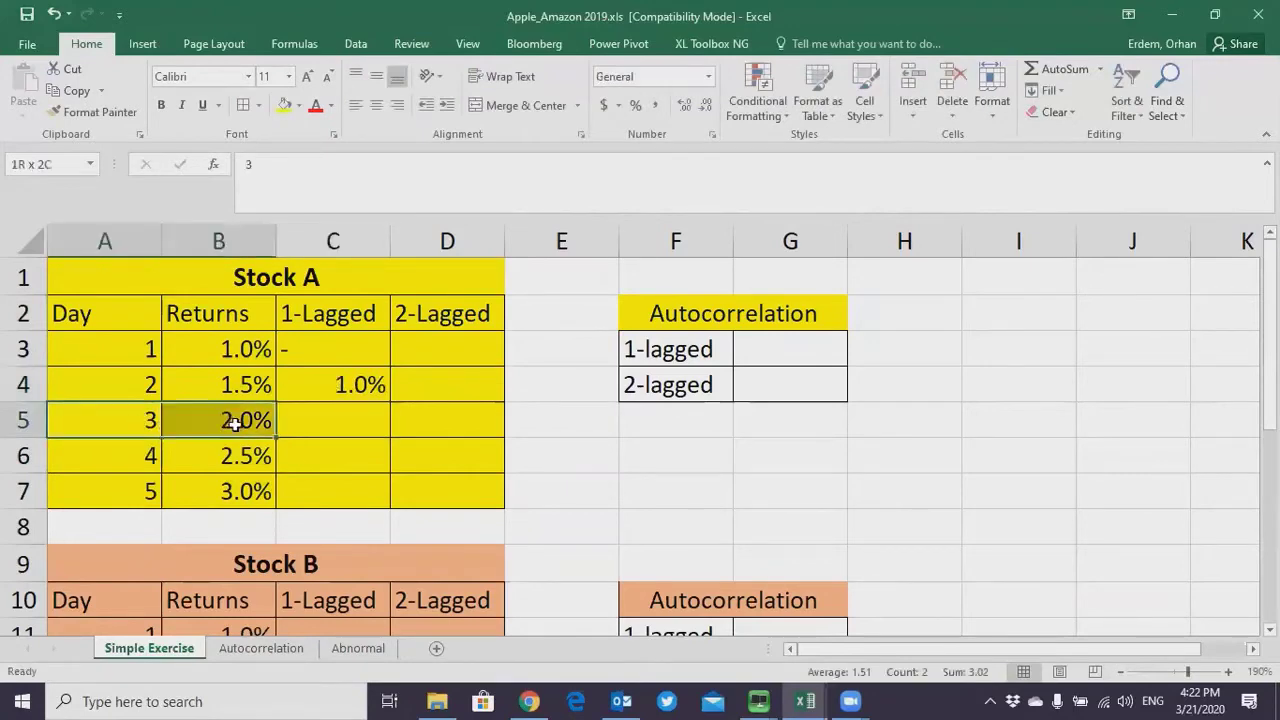
left_click(324, 432)
type("1.5")
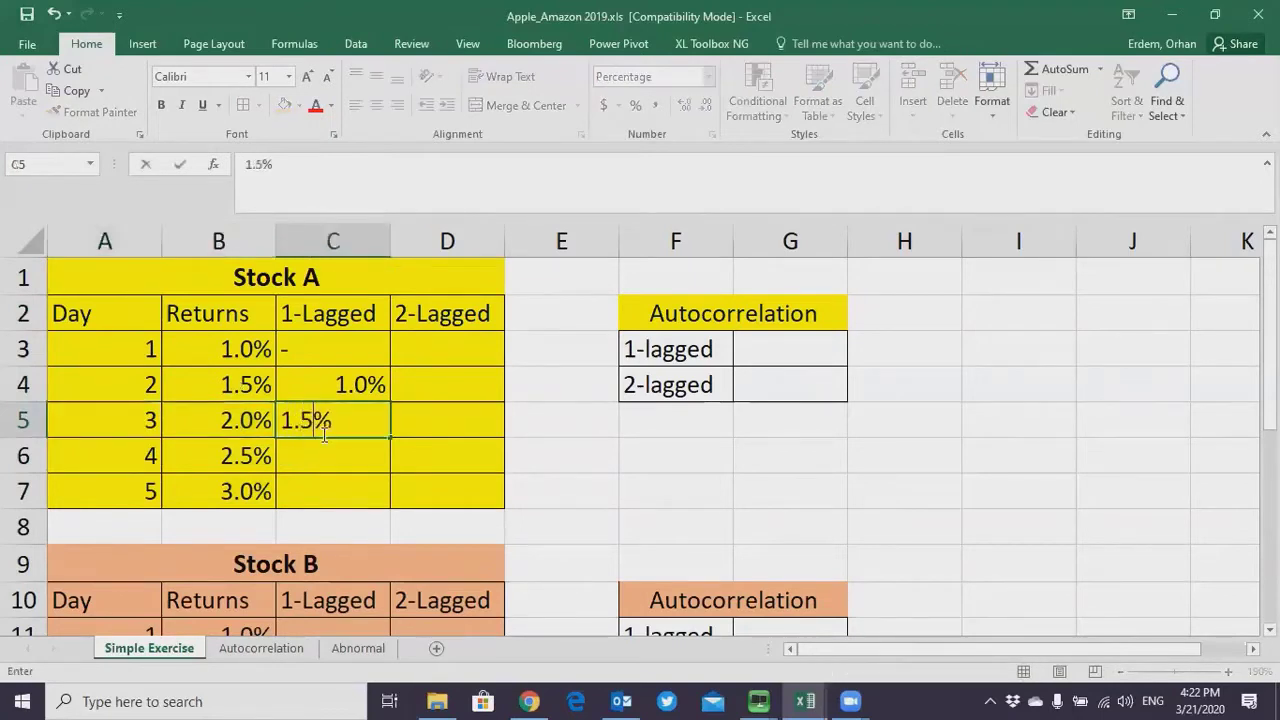
key("Return")
Copy Stock A's day 1 to 4 returns (B3:B6) into the 1-Lagged column starting at day 2 (C4)
left_click_drag(240, 350, 255, 453)
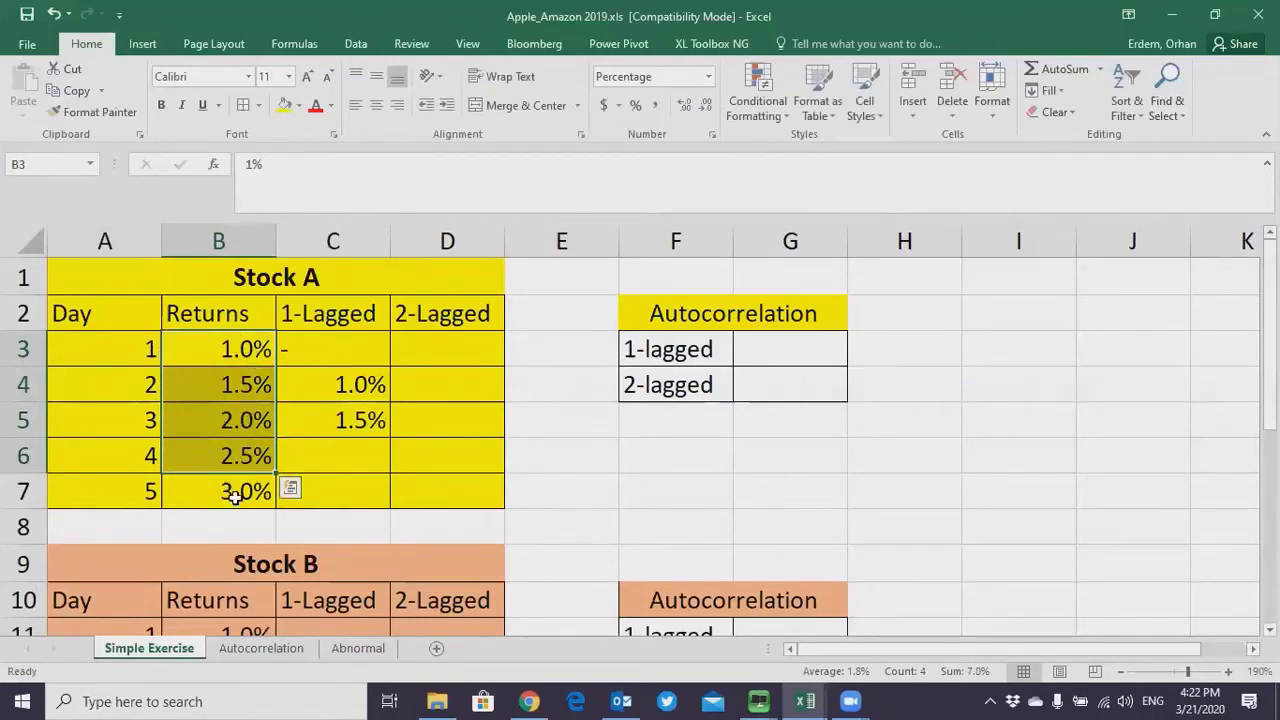
key("ctrl+c")
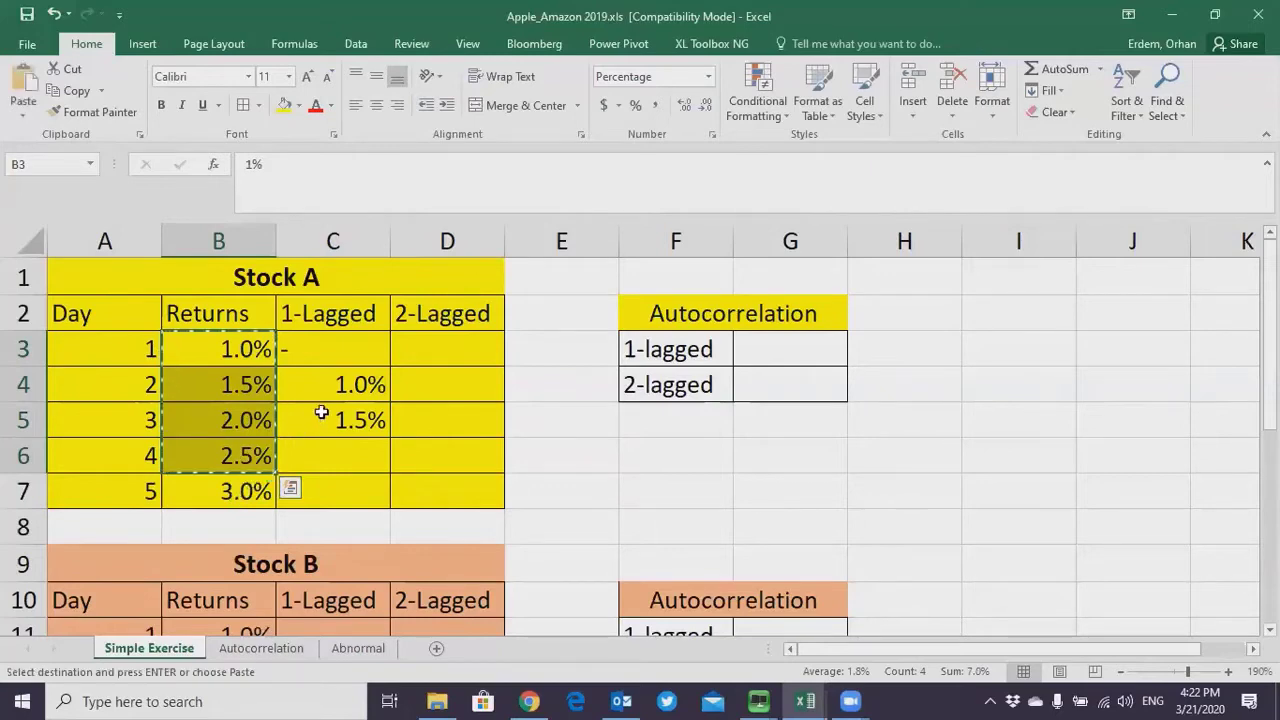
left_click(331, 383)
key("ctrl+v")
key("Escape")
left_click(300, 393)
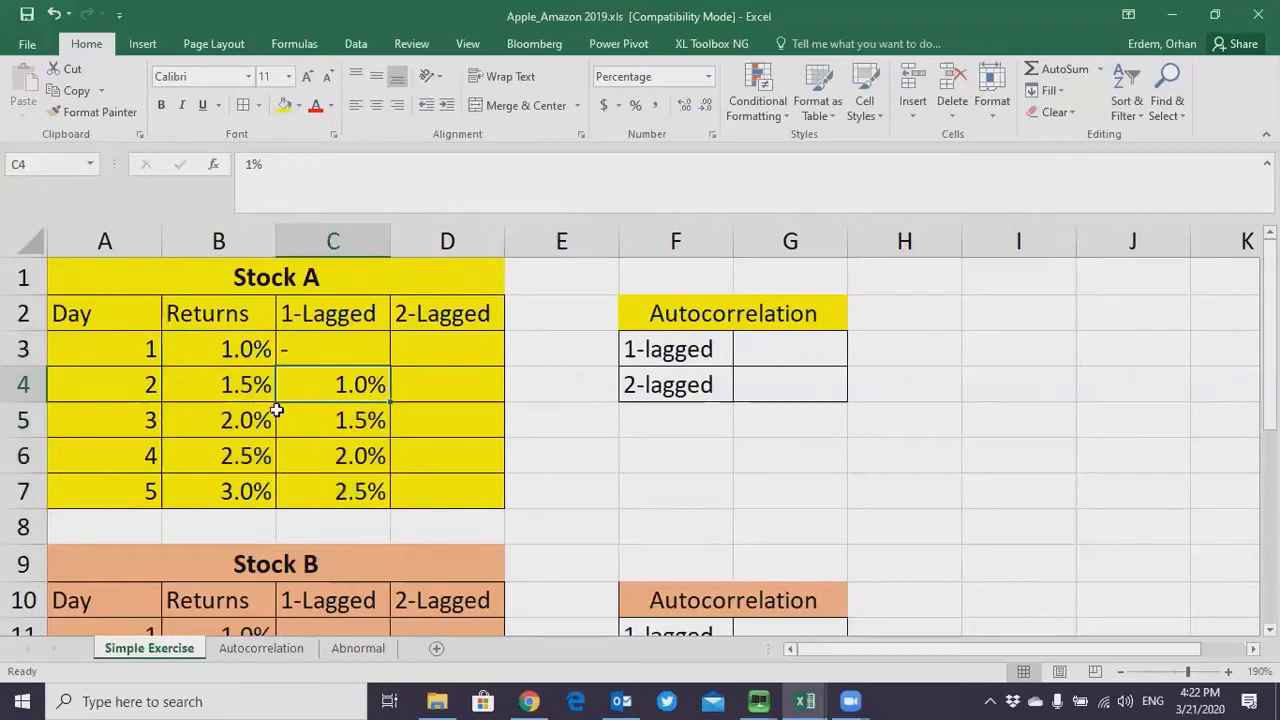
Enter dashes for days 1 and 2 in Stock A's 2-Lagged column
left_click(411, 351)
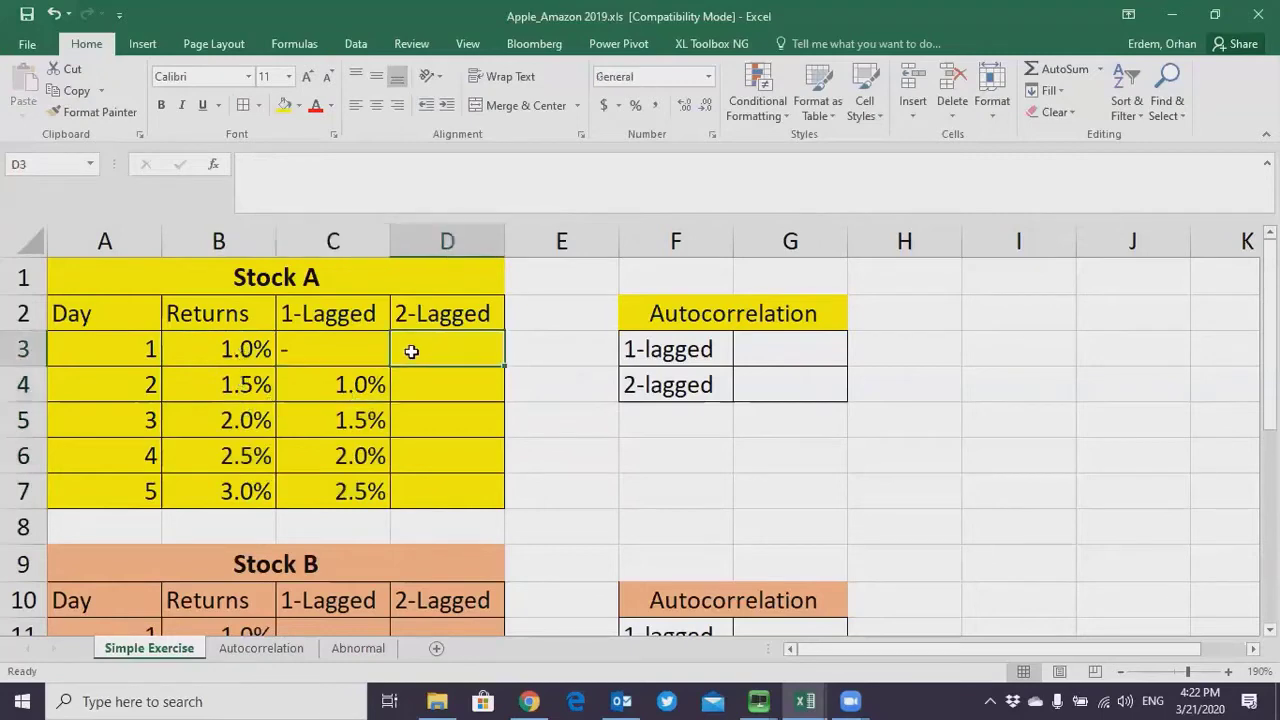
type("-")
key("Return")
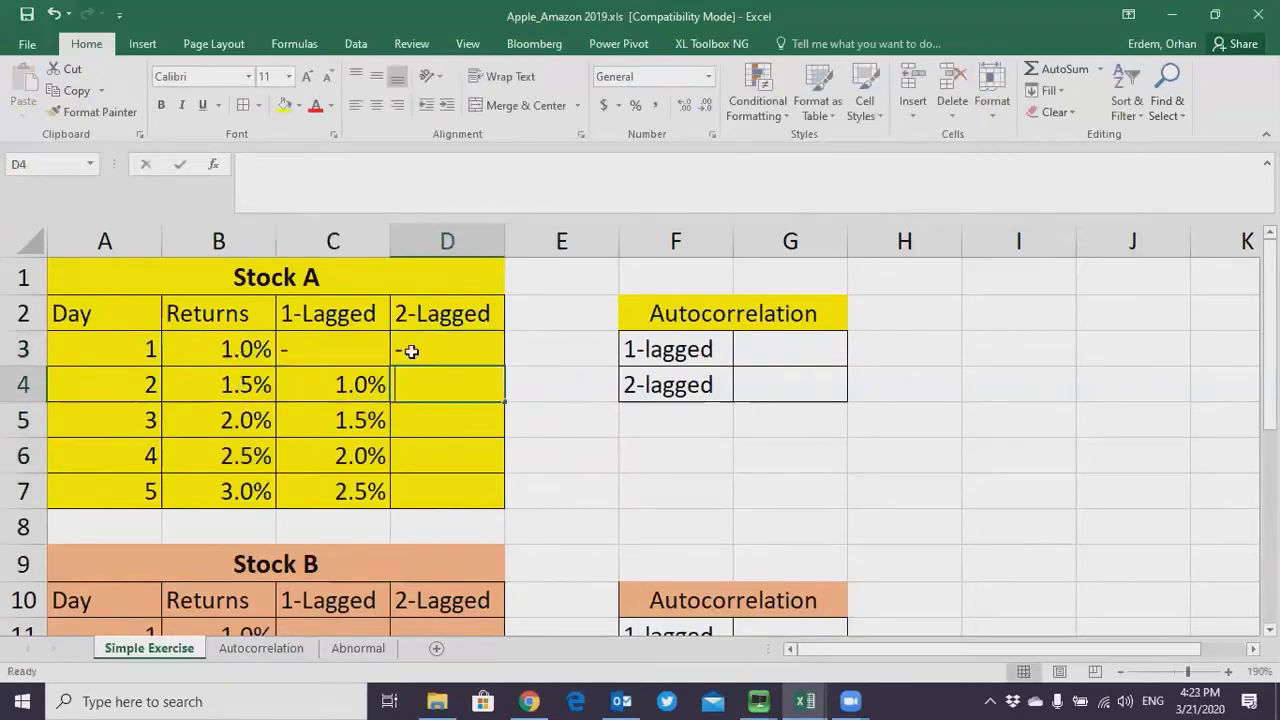
type("-")
key("Return")
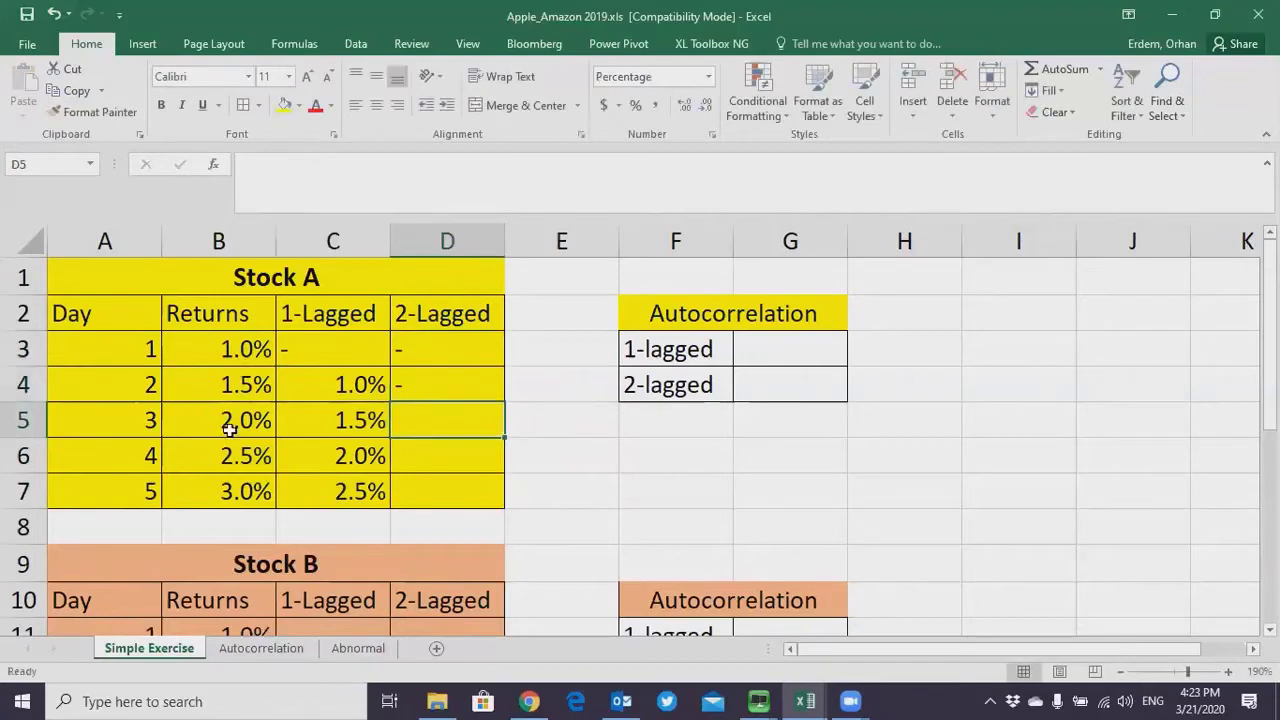
Copy Stock A's day 1 to 3 returns (B3:B5) into the 2-Lagged column starting at day 3 (D5)
left_click_drag(229, 347, 237, 418)
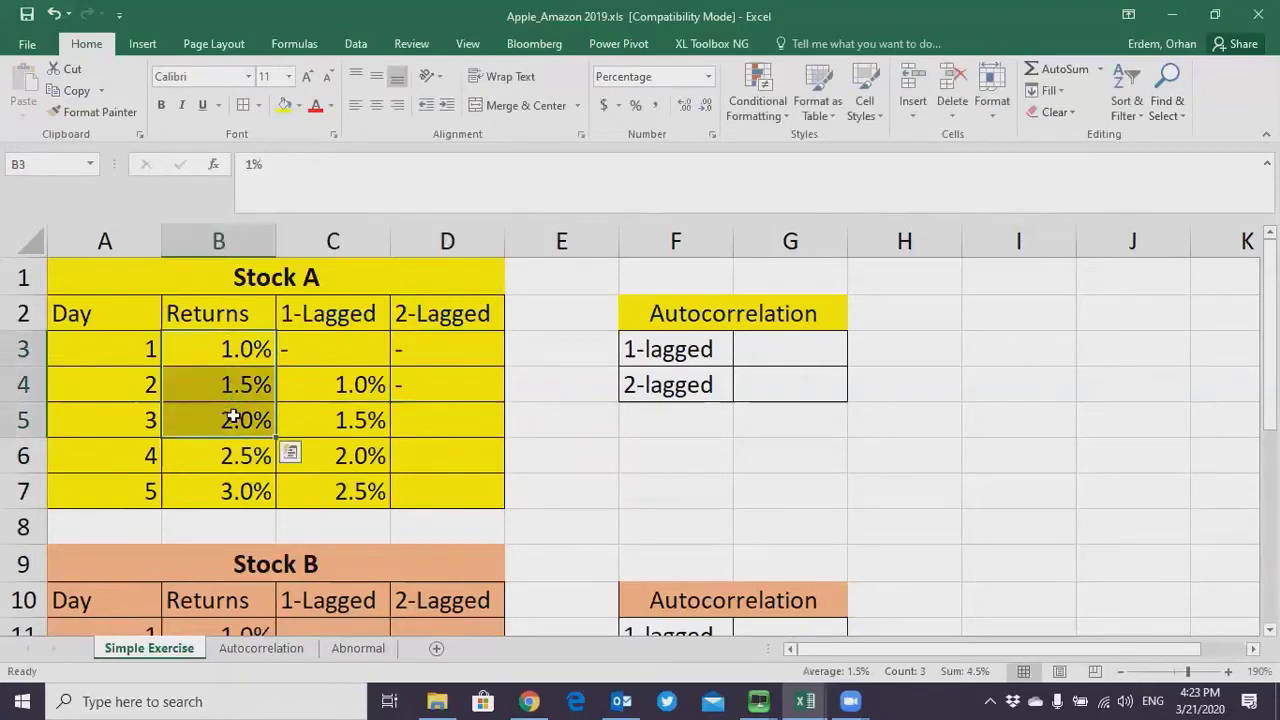
key("ctrl+c")
left_click(441, 422)
key("ctrl+v")
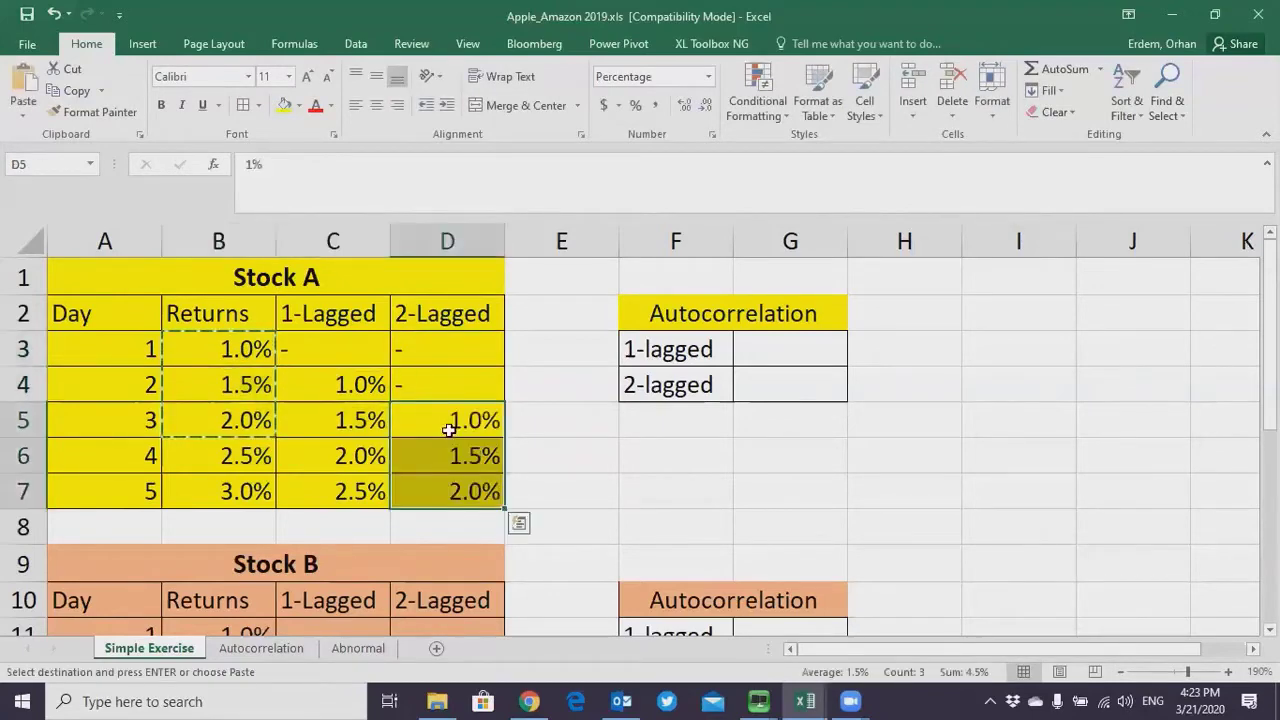
key("Escape")
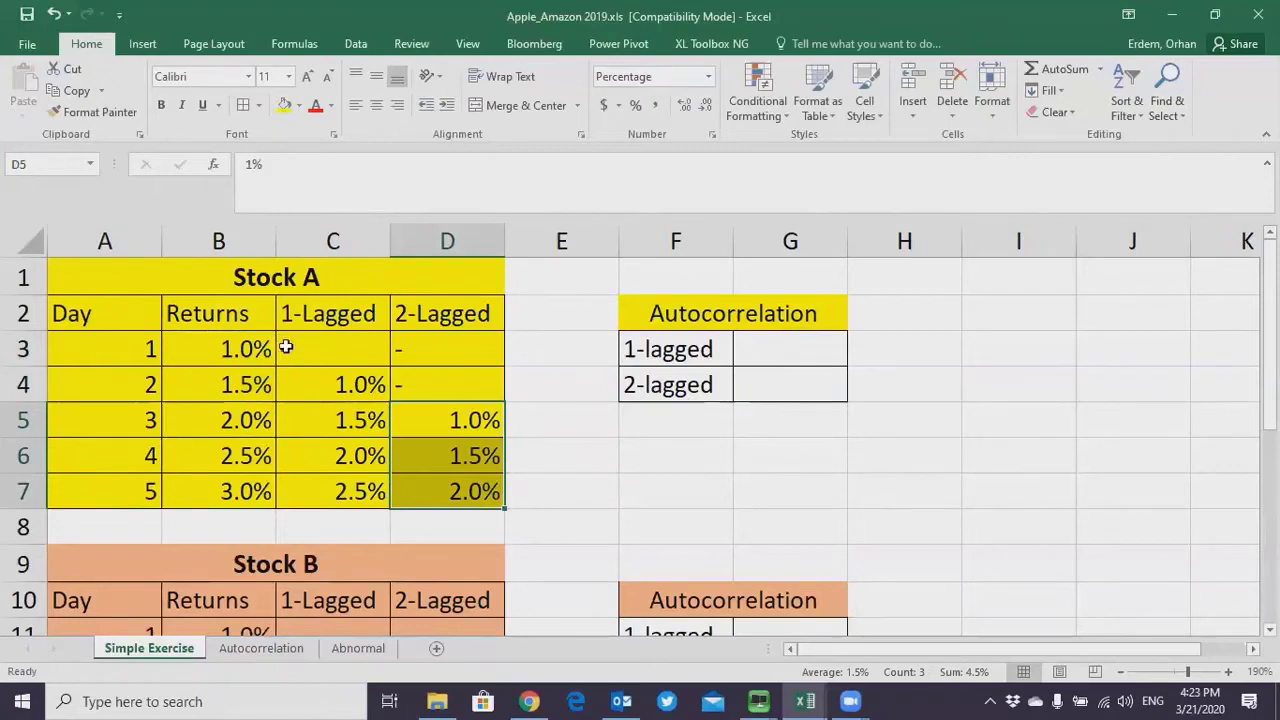
Calculate Stock A's 1-lagged autocorrelation in G3 with =CORREL(B4:B7,C4:C7)
left_click_drag(240, 350, 234, 490)
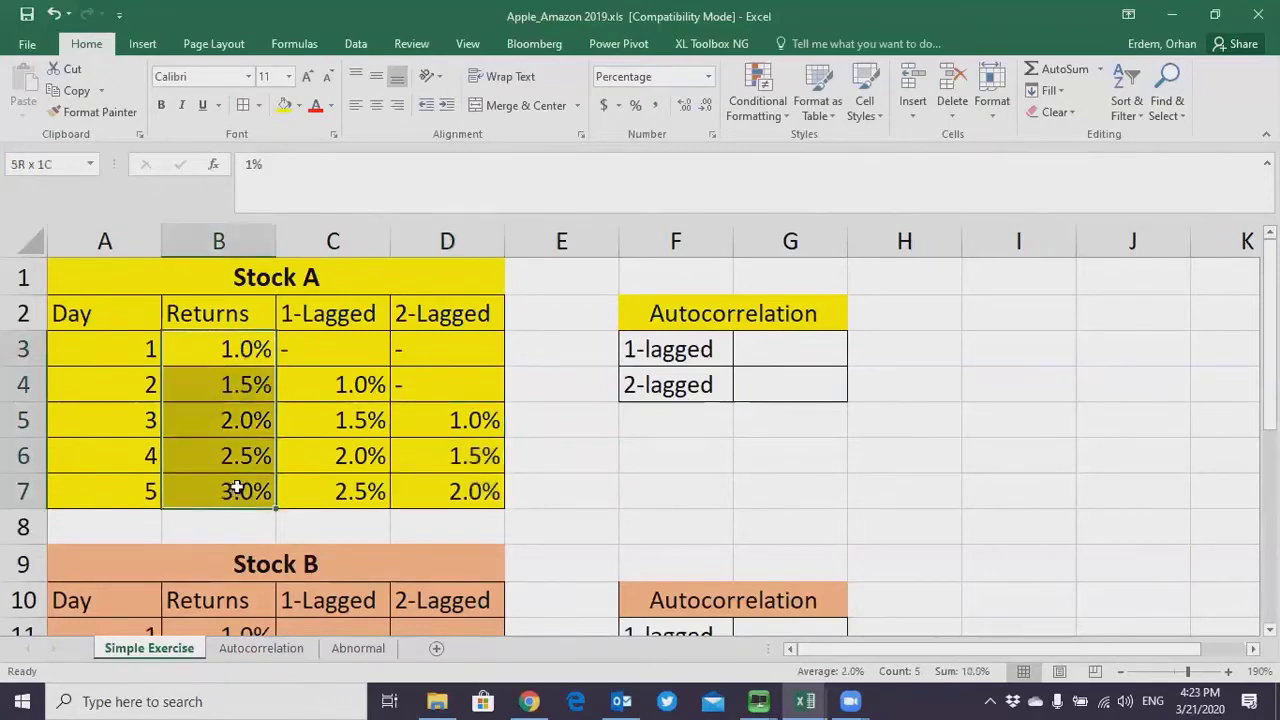
left_click_drag(334, 380, 334, 455)
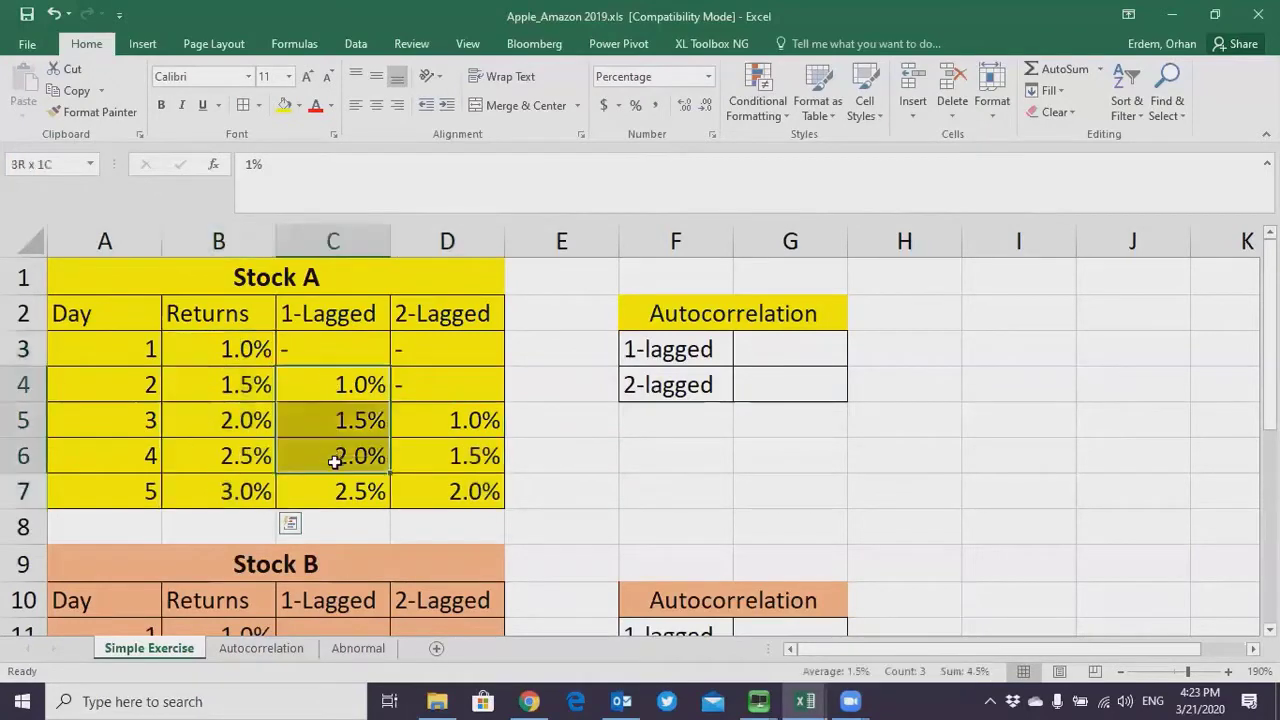
left_click(765, 346)
type("=corr")
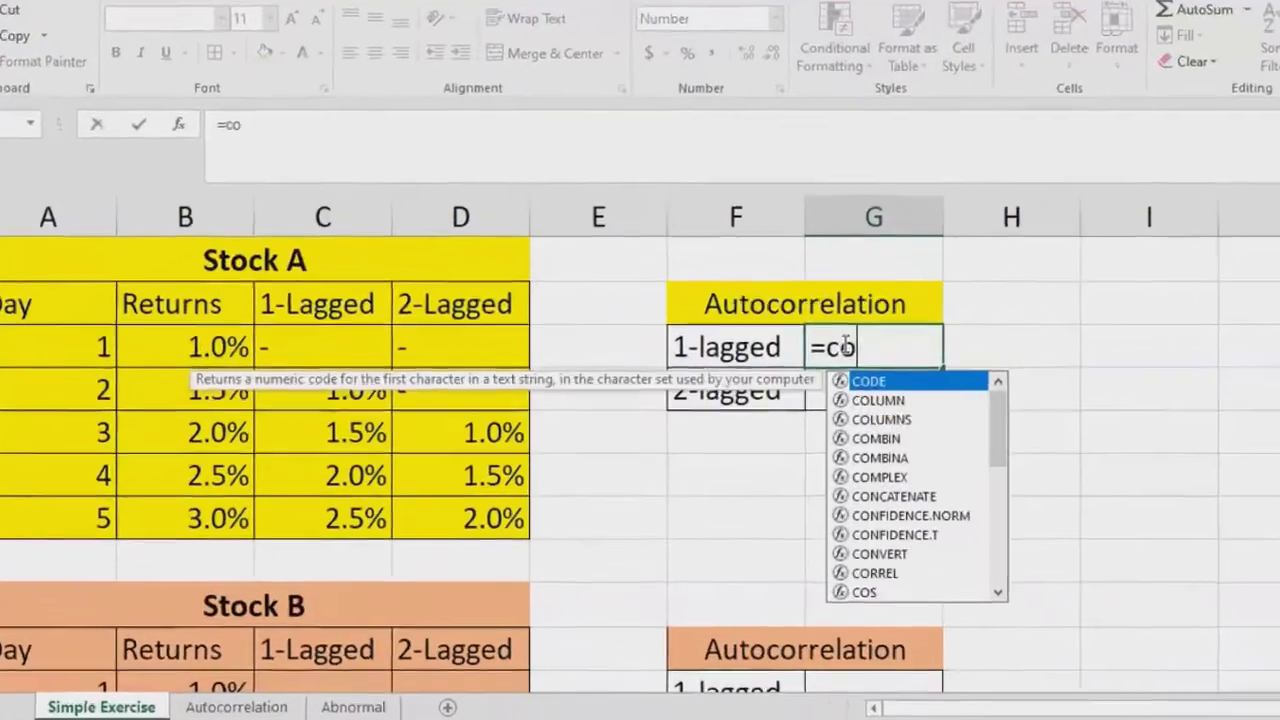
key("Tab")
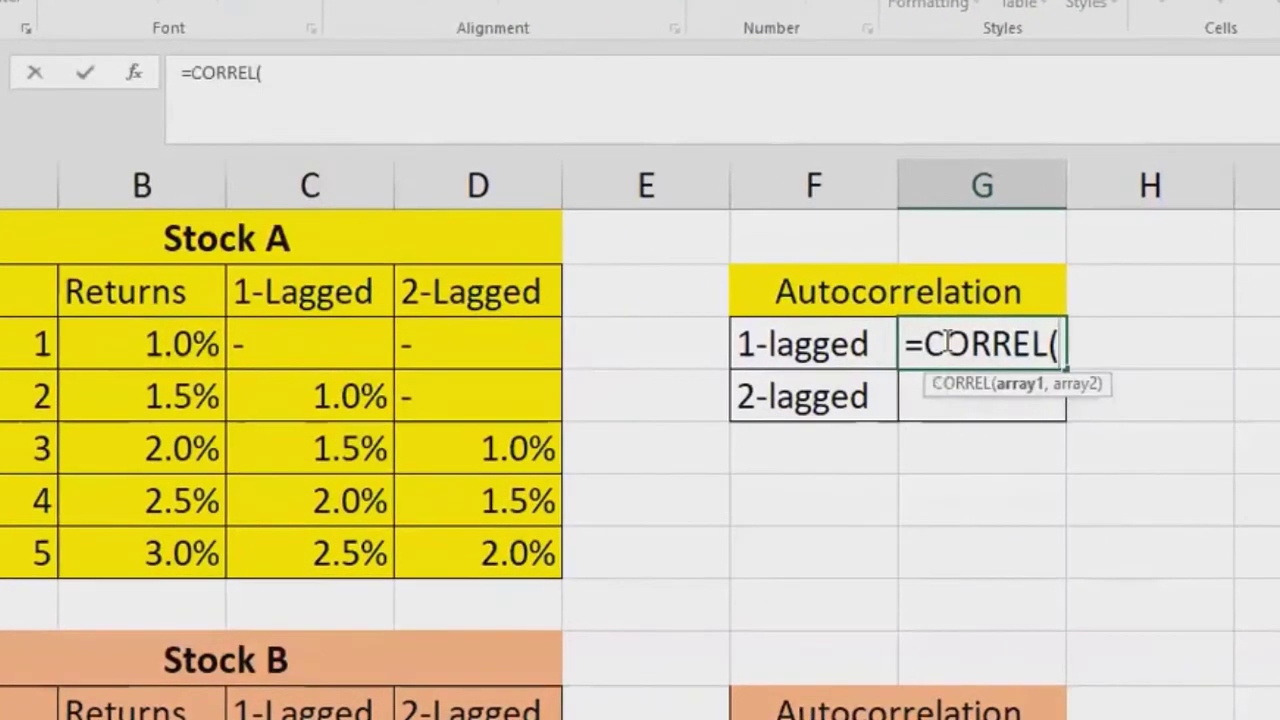
left_click(172, 396)
left_click_drag(172, 405, 155, 537)
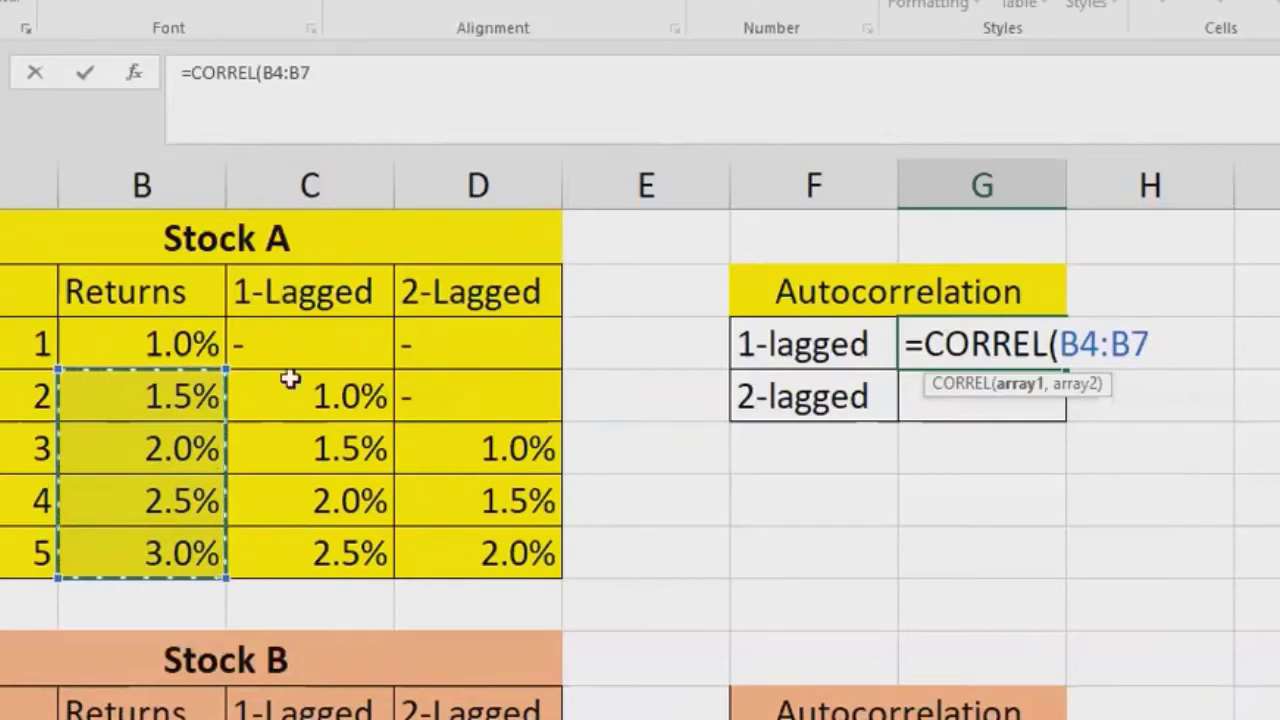
type(",")
left_click_drag(325, 396, 315, 541)
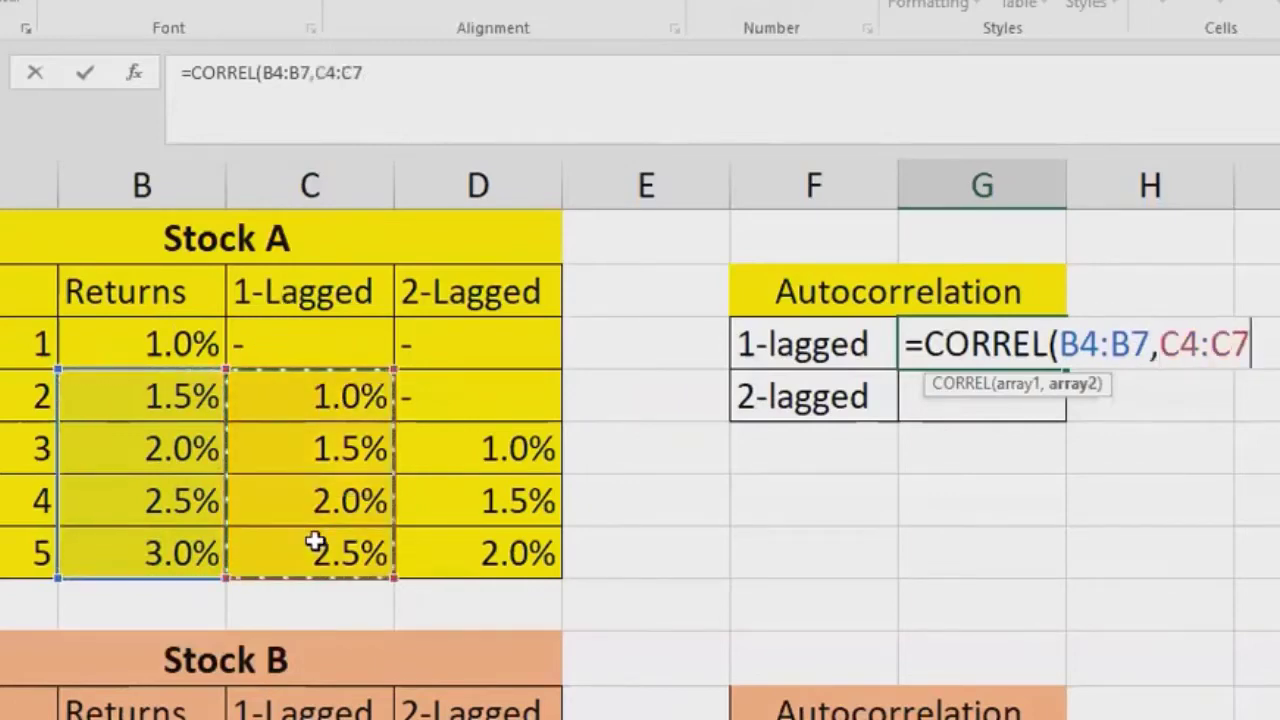
type(")")
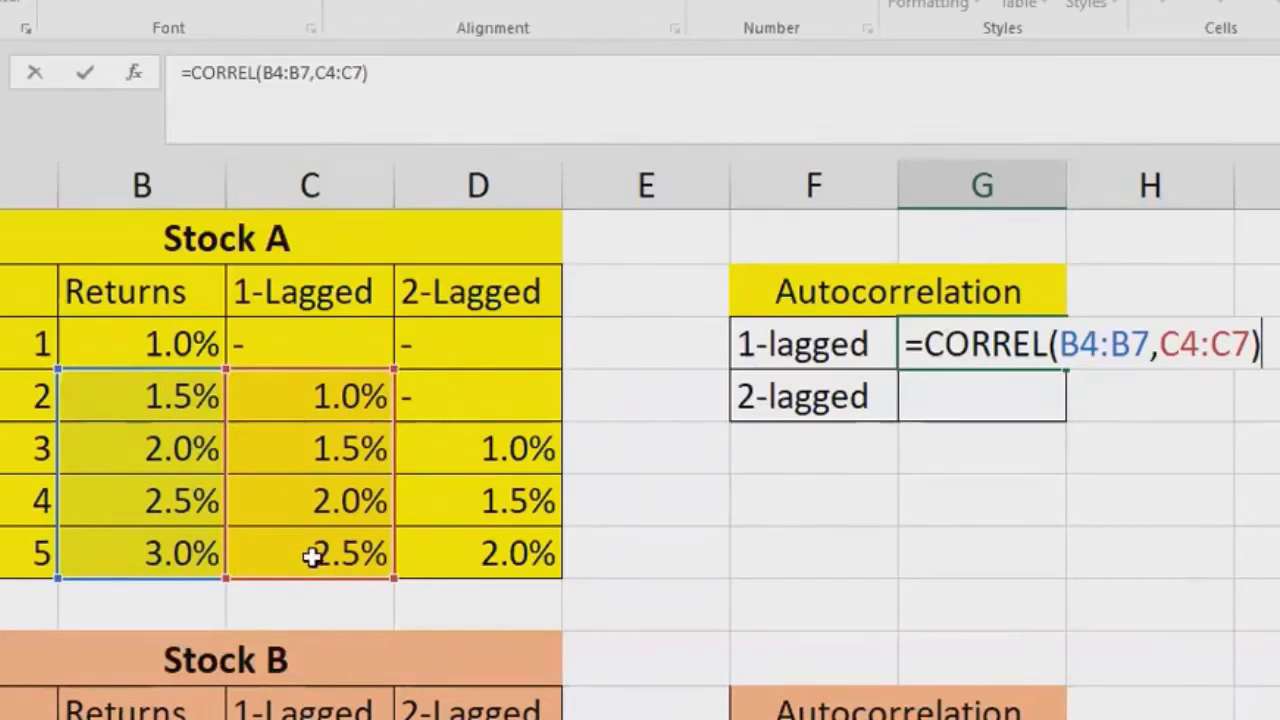
key("Return")
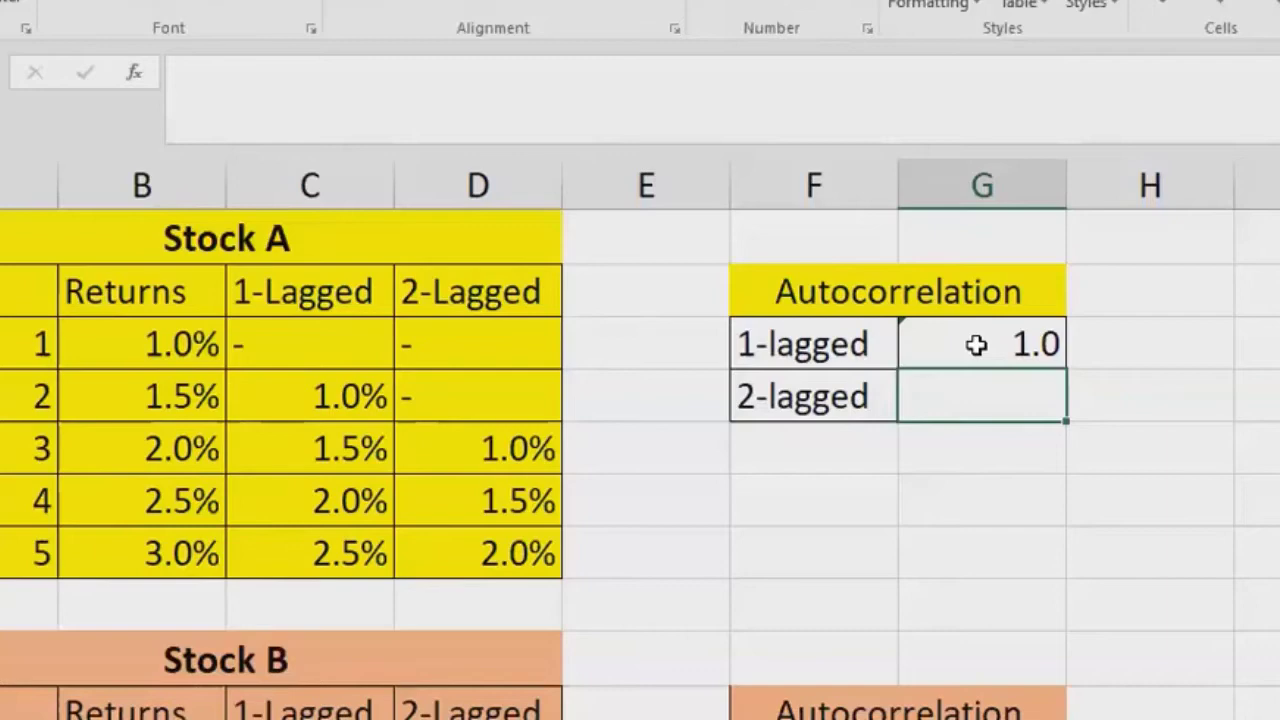
Calculate Stock A's 2-lagged autocorrelation in G4 by correlating returns B5:B7 with D5:D7 using CORREL
type("=core")
key("BackSpace")
type("r")
key("Tab")
left_click_drag(148, 457, 175, 560)
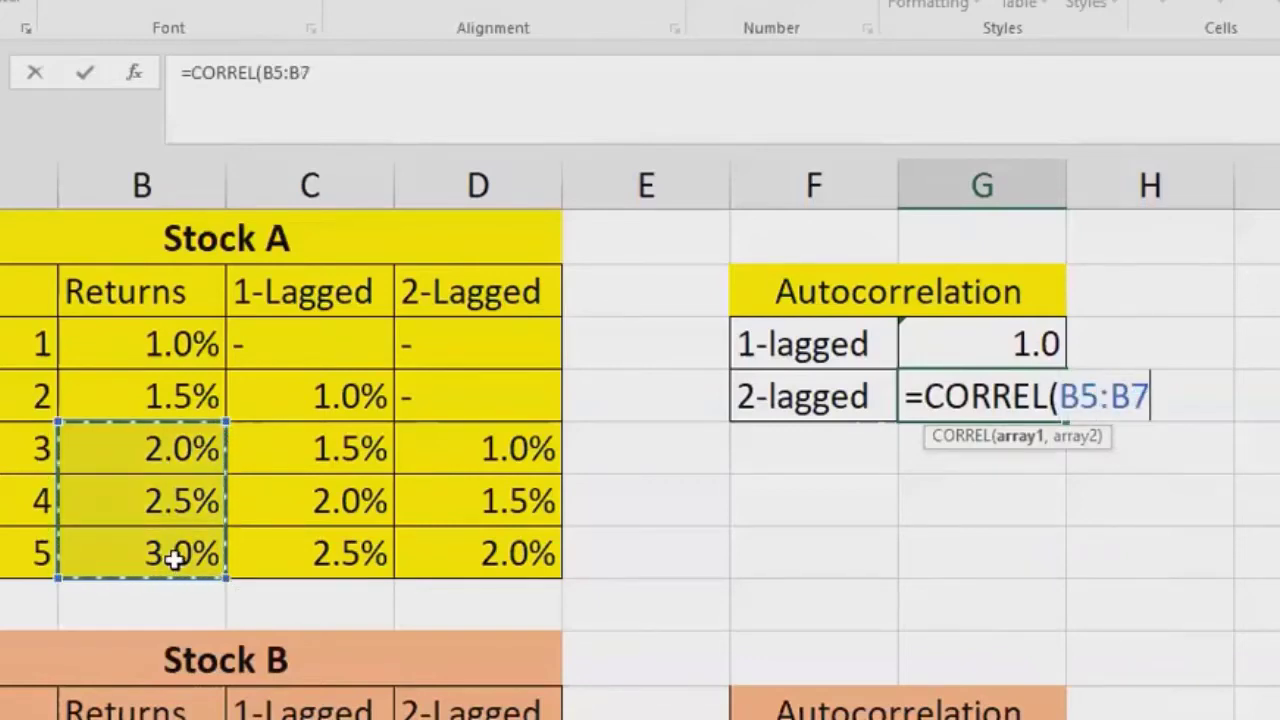
type(",")
left_click(480, 462)
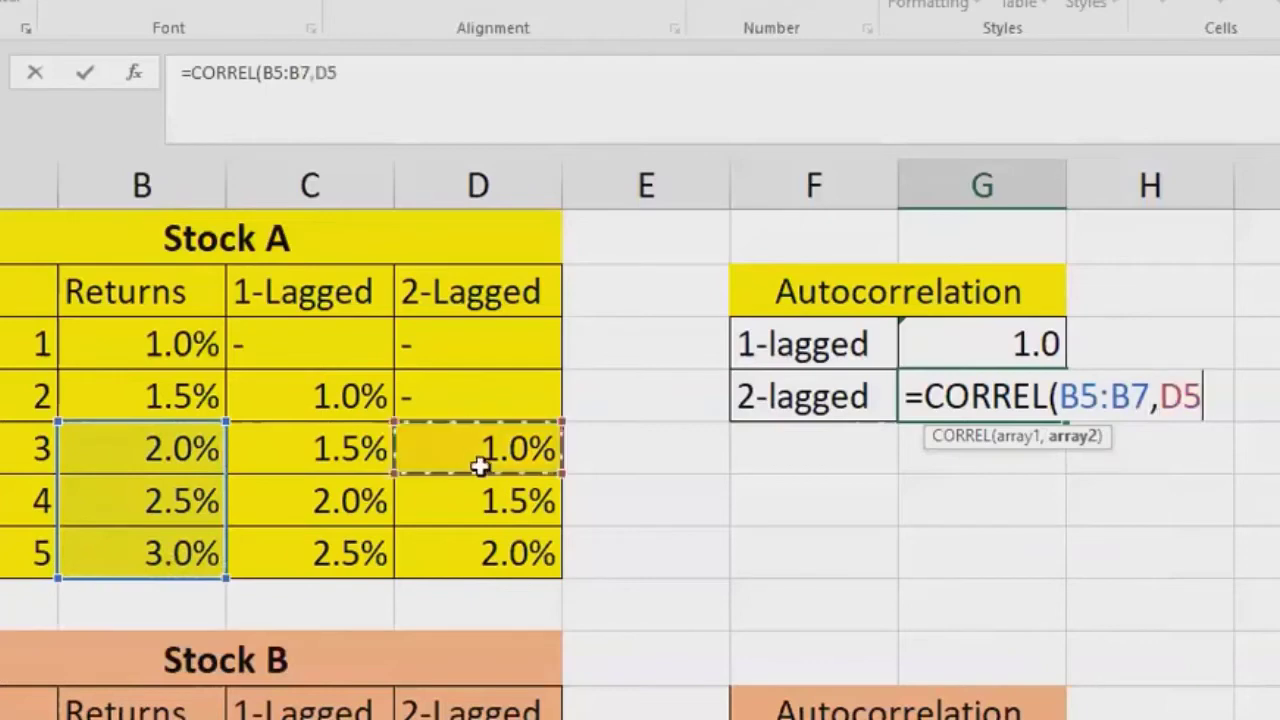
left_click_drag(480, 462, 486, 537)
type(")")
key("Return")
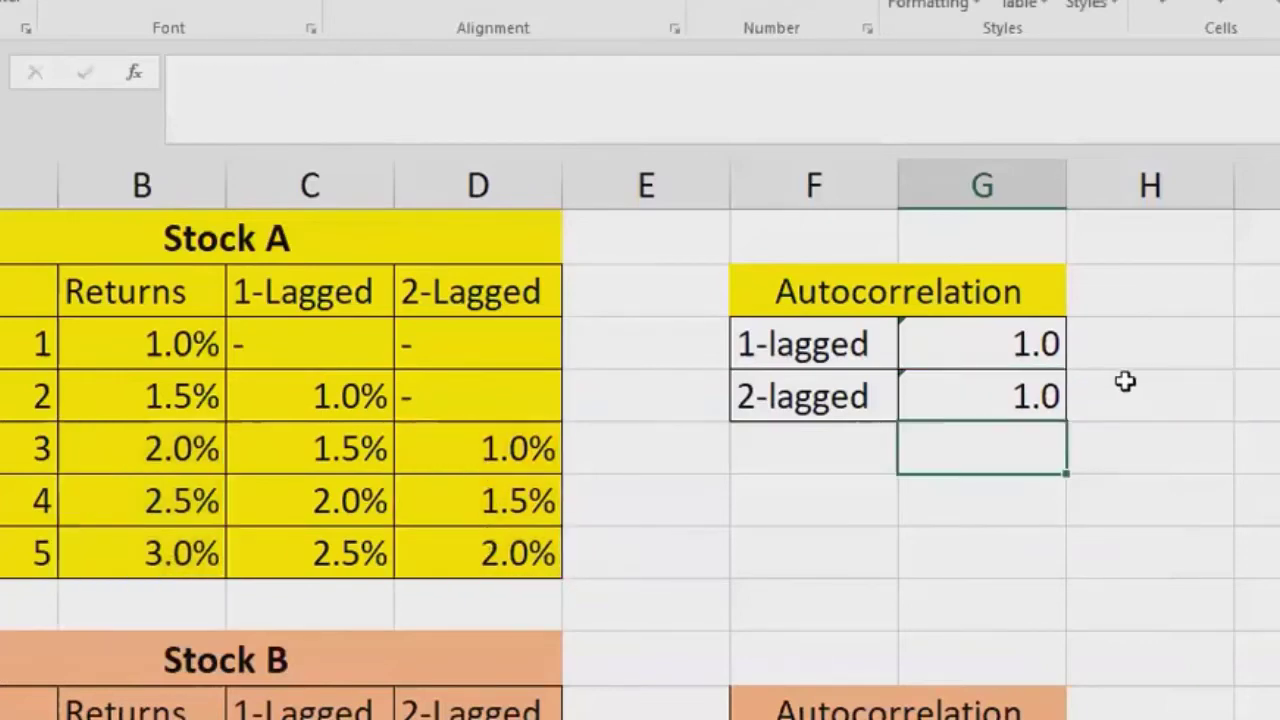
left_click(979, 345)
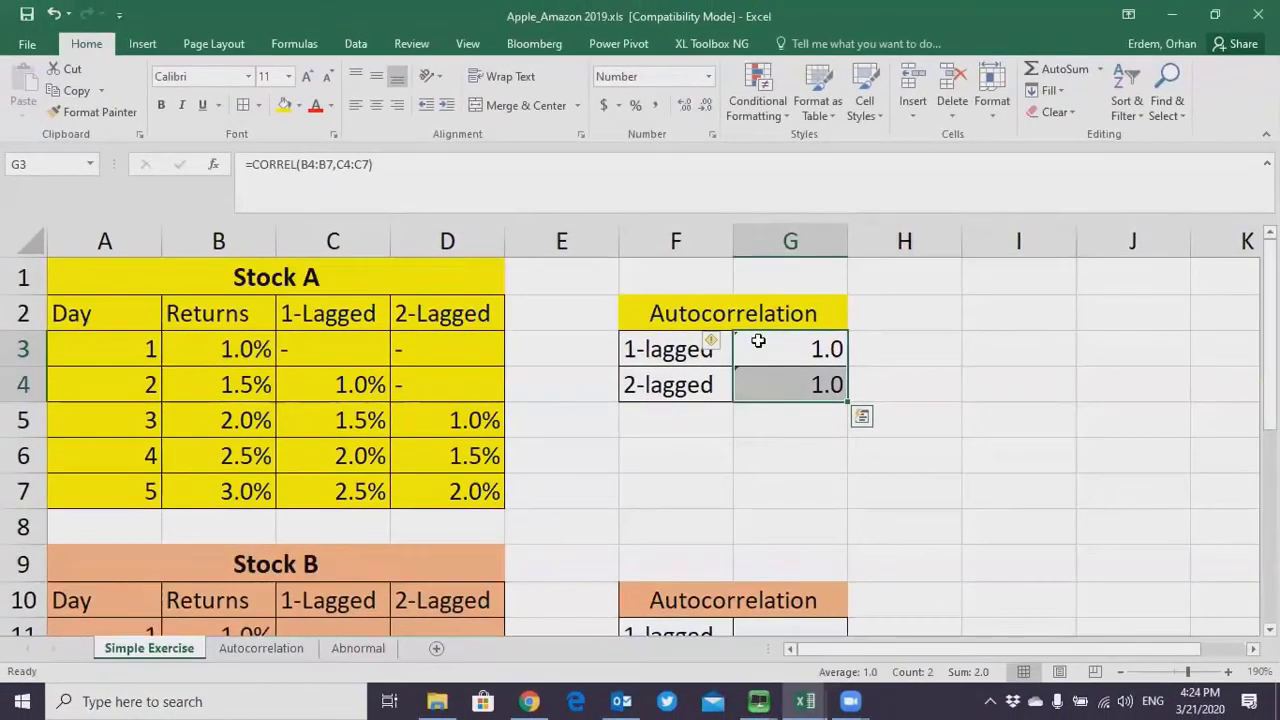
left_click_drag(225, 349, 245, 487)
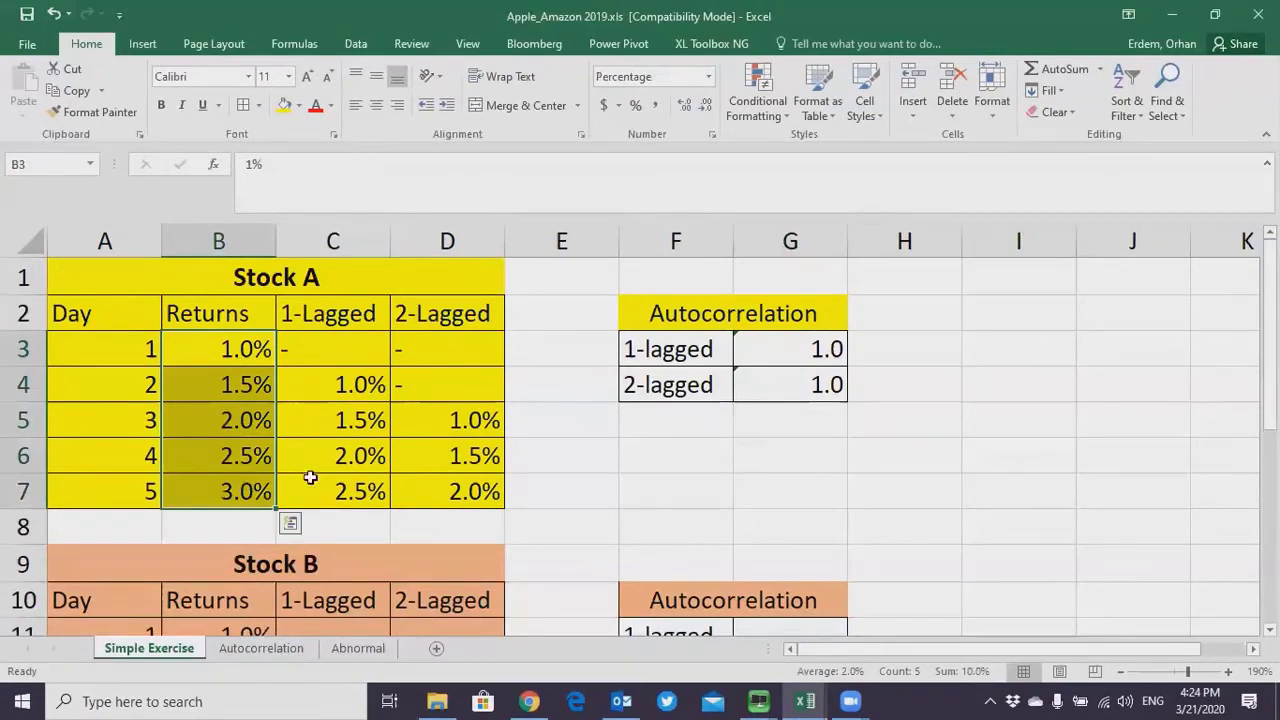
left_click(95, 528)
type("6")
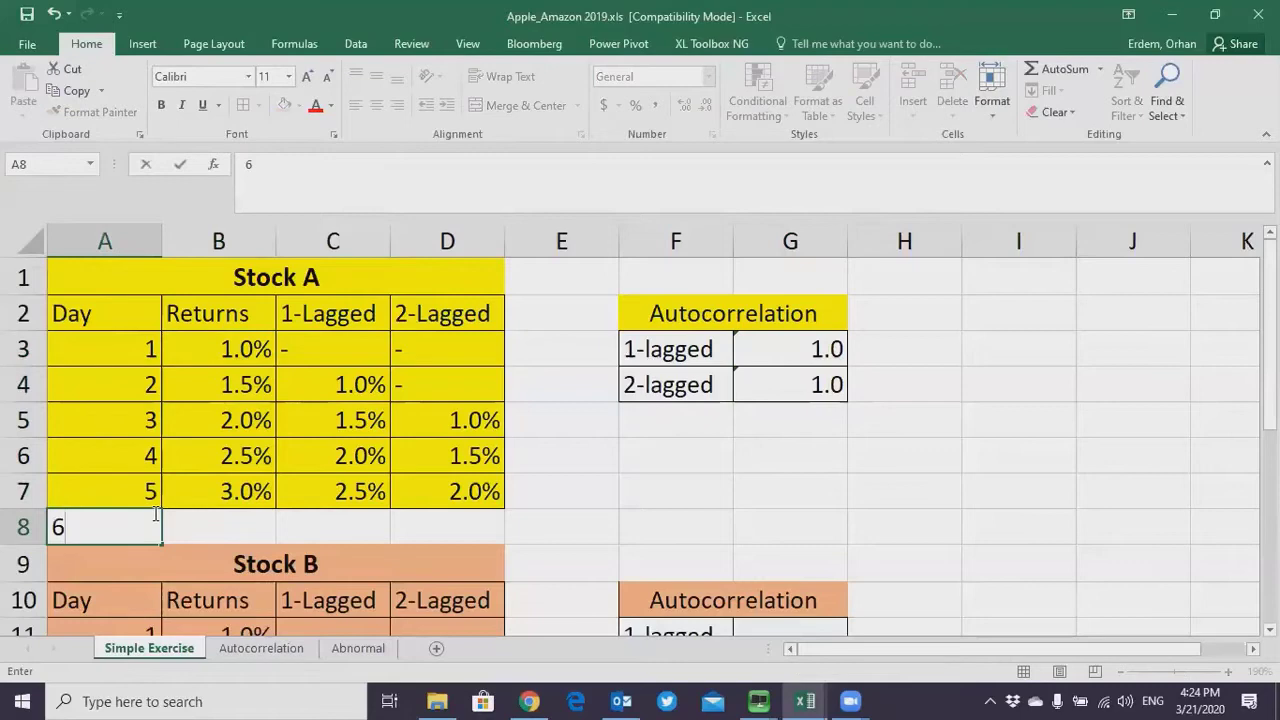
key("Tab")
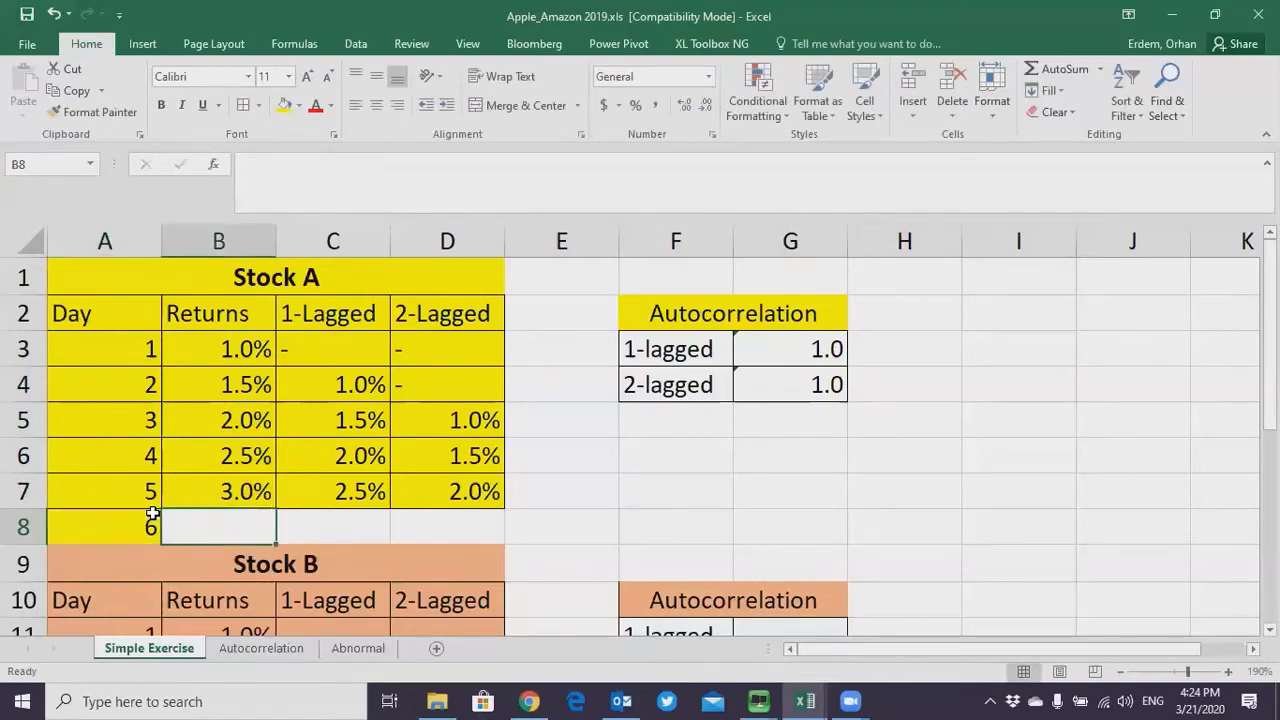
key("ctrl+z")
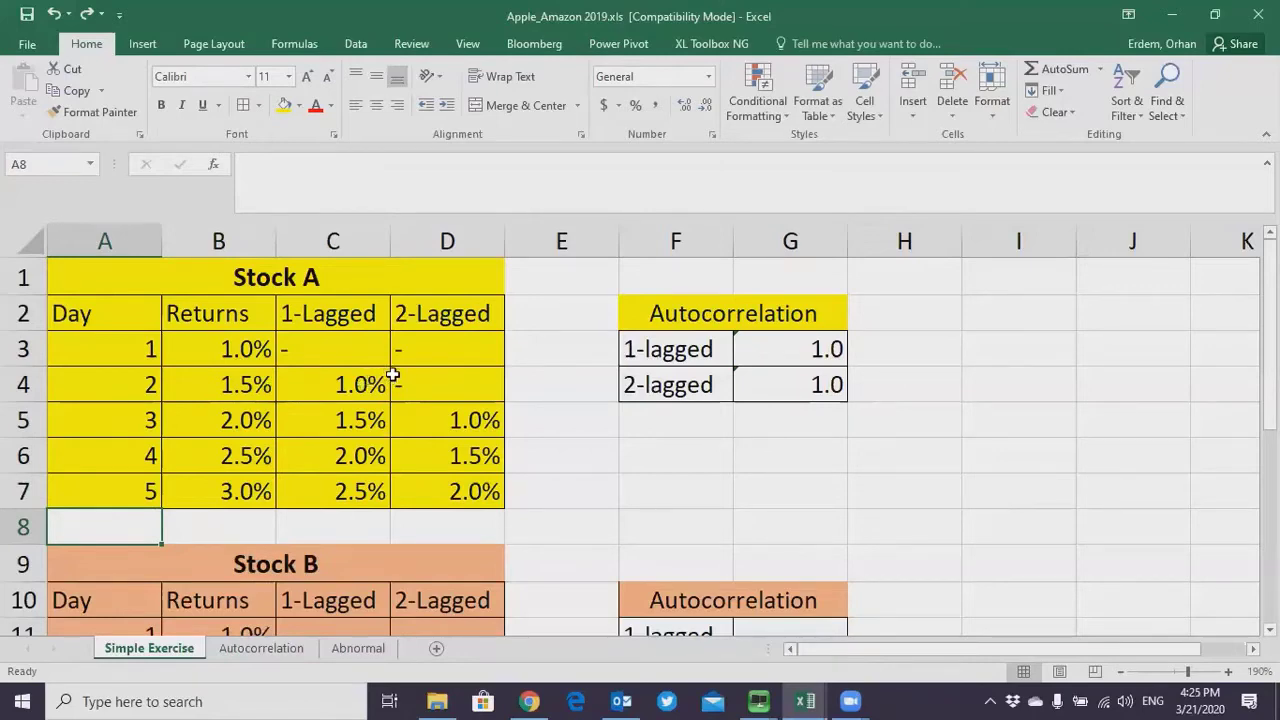
Copy Stock B's day 1 to 4 returns (B11:B14) into the 1-Lagged column starting at day 2 (C12)
scroll(328, 384, "down", 1)
left_click_drag(91, 270, 719, 455)
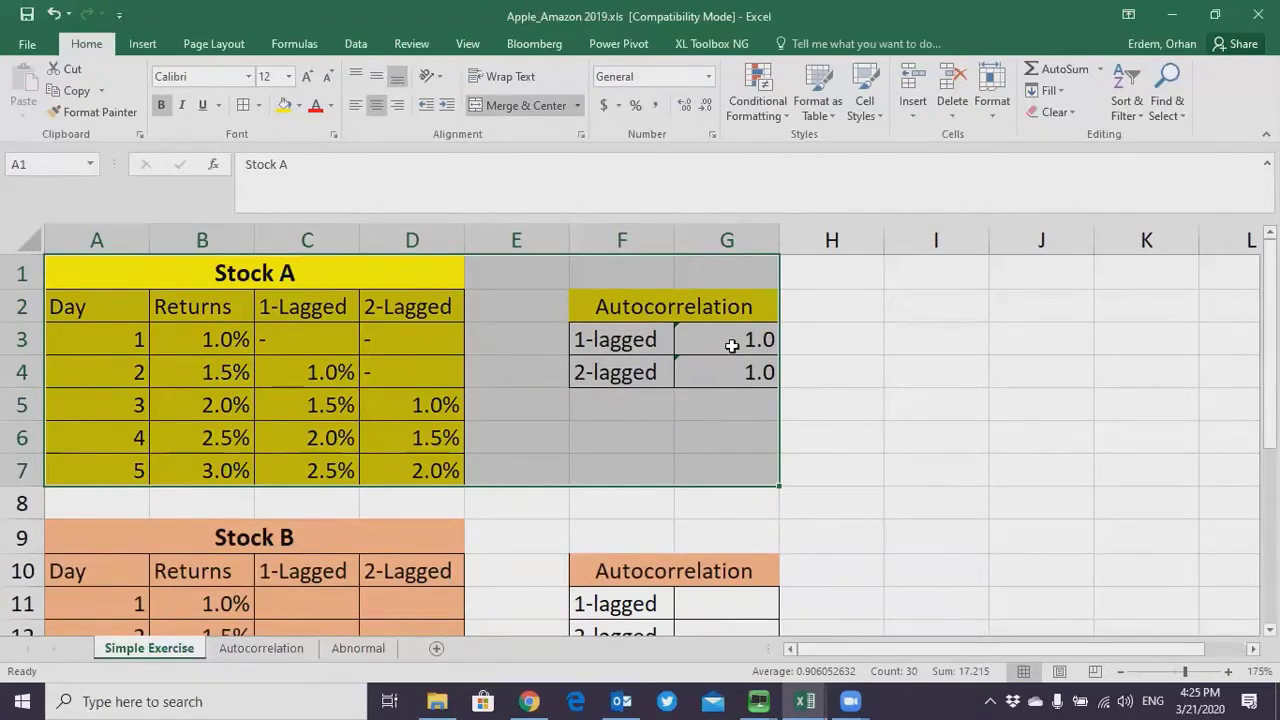
scroll(808, 340, "down", 5)
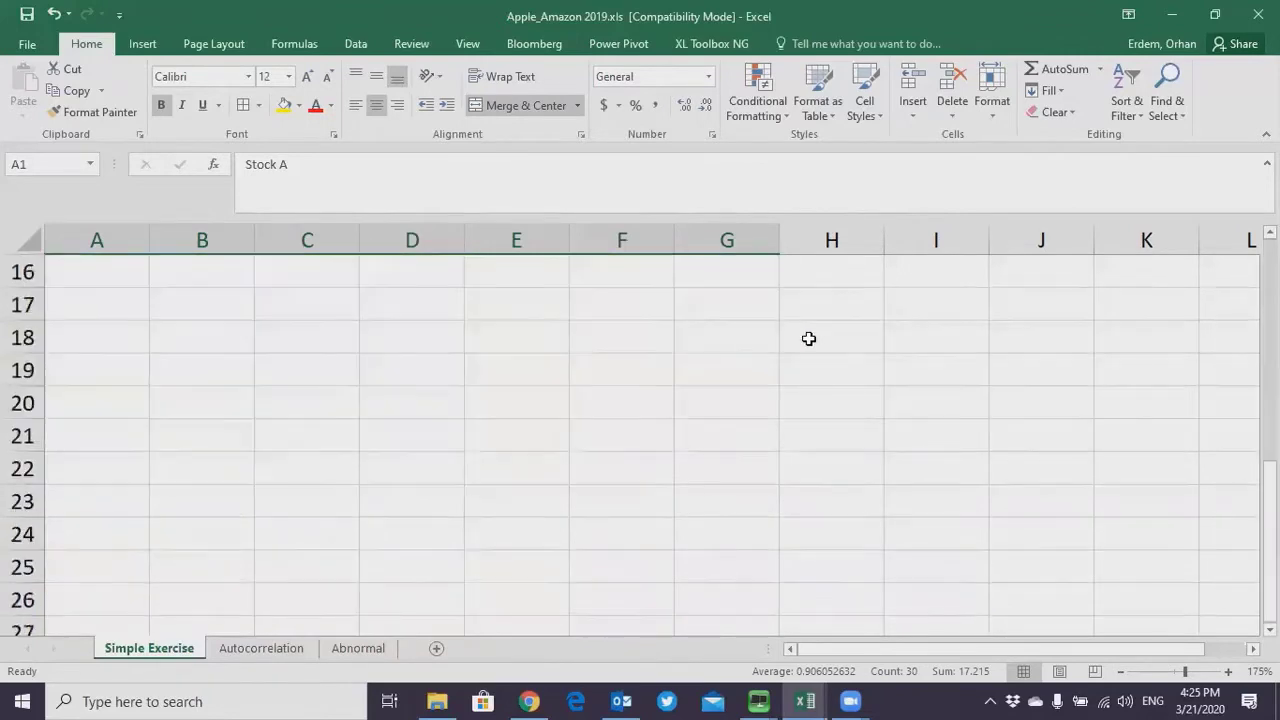
scroll(808, 340, "up", 3)
scroll(570, 424, "up", 1)
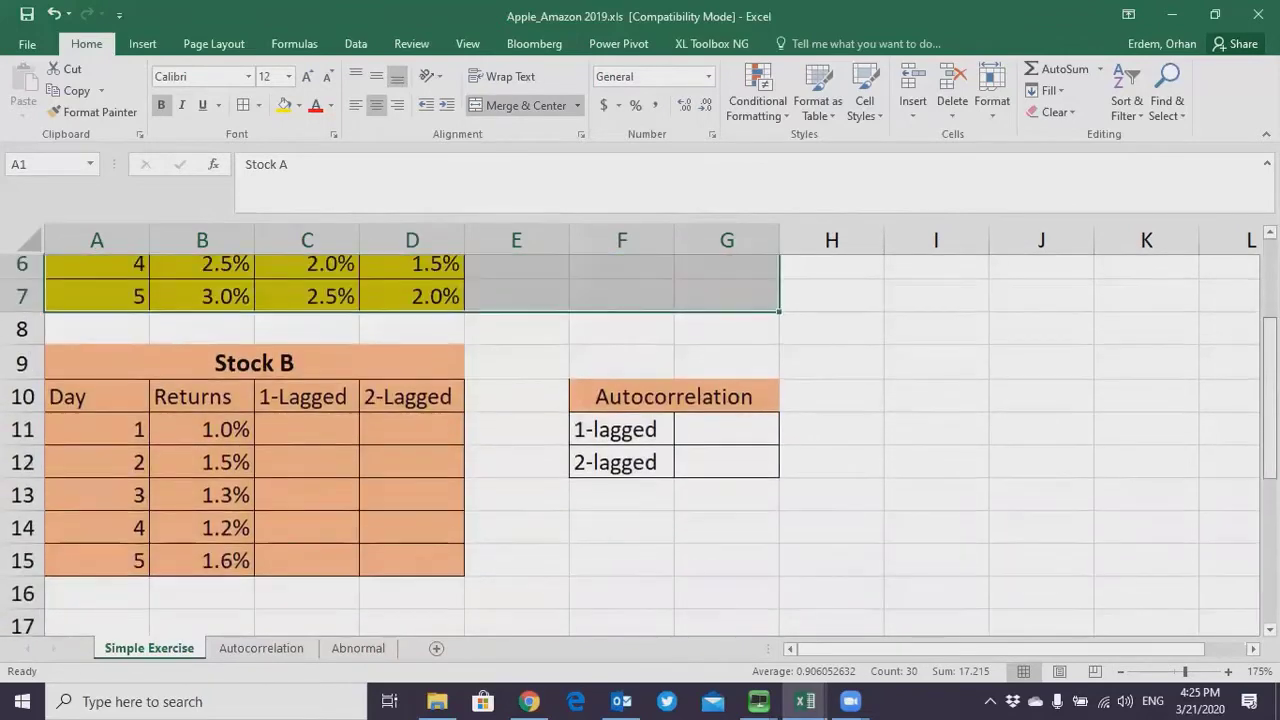
left_click(297, 497)
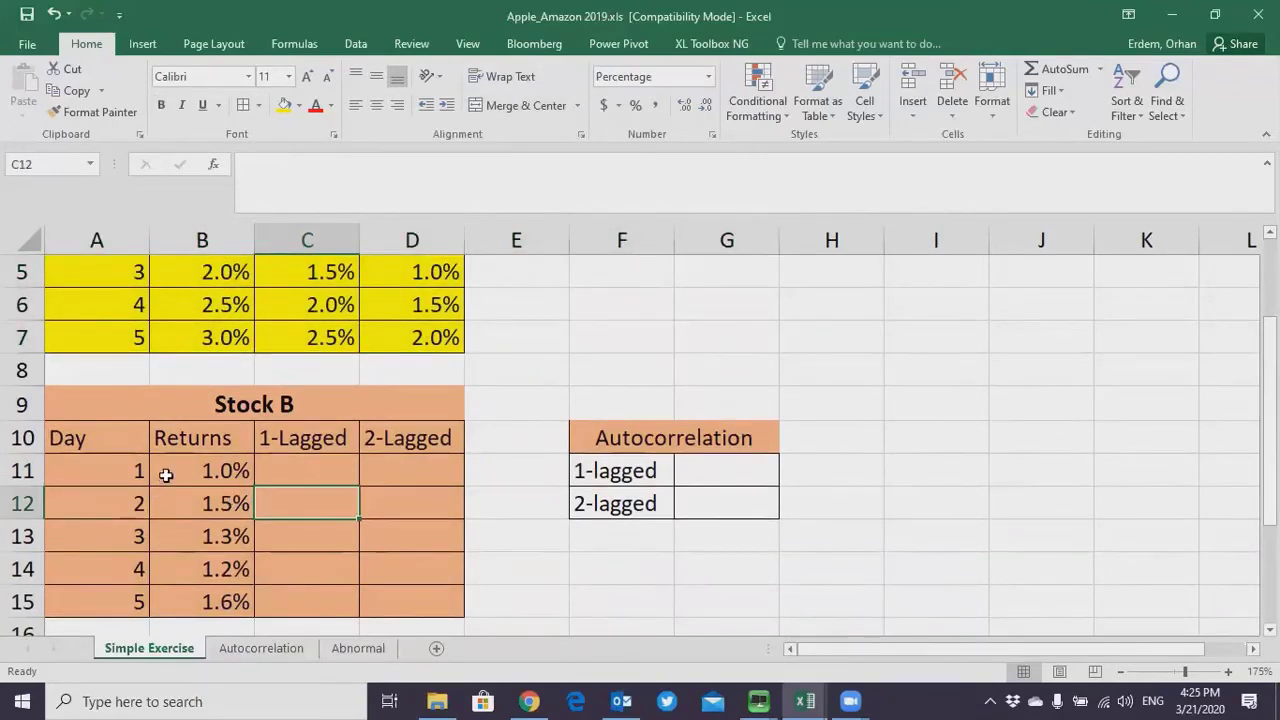
left_click_drag(186, 472, 200, 565)
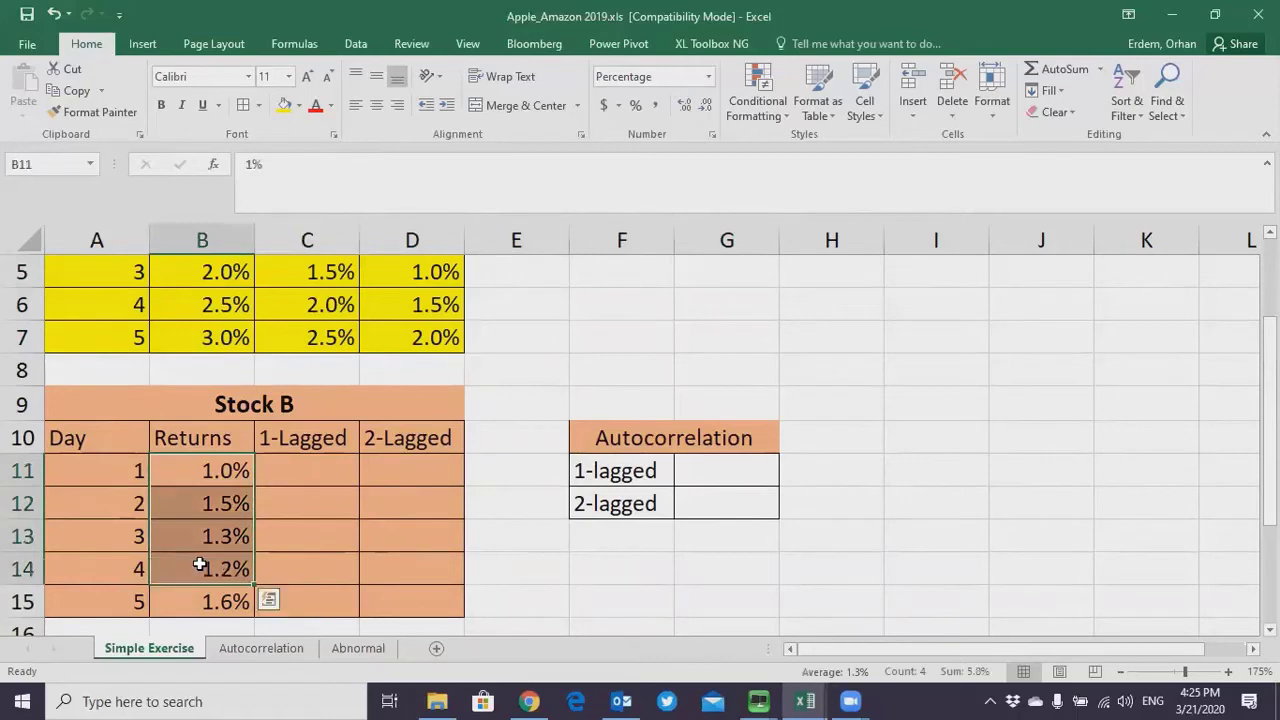
key("ctrl+c")
left_click(294, 504)
key("ctrl+v")
Copy Stock B's day 1 to 3 returns (B11:B13) into the 2-Lagged column starting at day 3 (D13)
left_click_drag(229, 470, 234, 534)
key("ctrl+c")
left_click(398, 537)
key("ctrl+v")
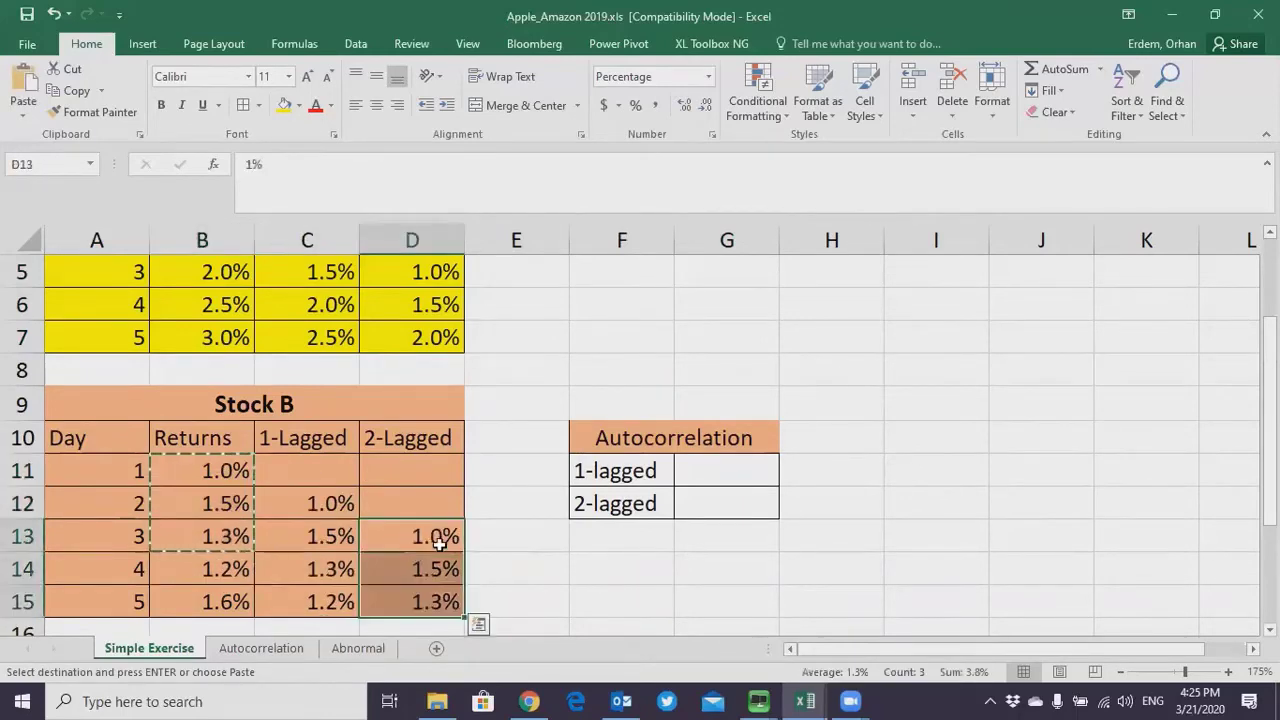
Calculate Stock B's 1-lagged autocorrelation in G11 with =CORREL(B12:B15,C12:C15)
left_click(739, 479)
type("=")
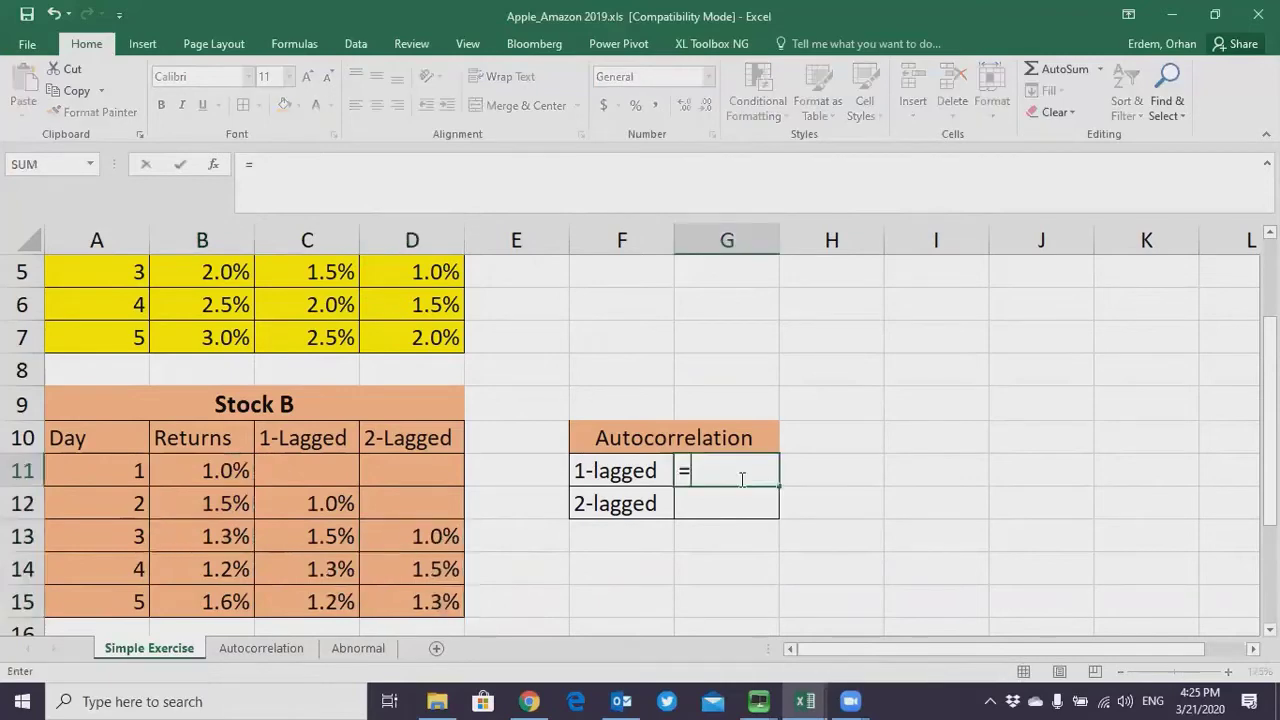
type("c")
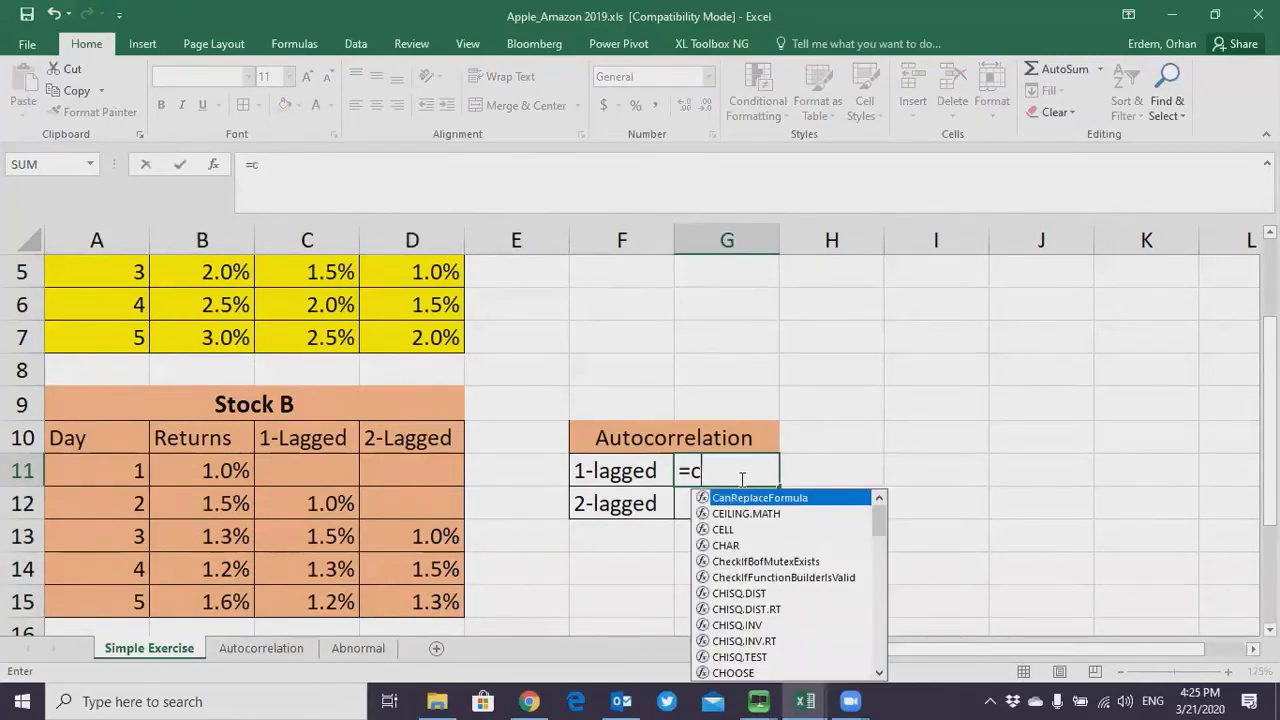
type("orr")
key("Tab")
left_click_drag(238, 503, 245, 585)
type(",")
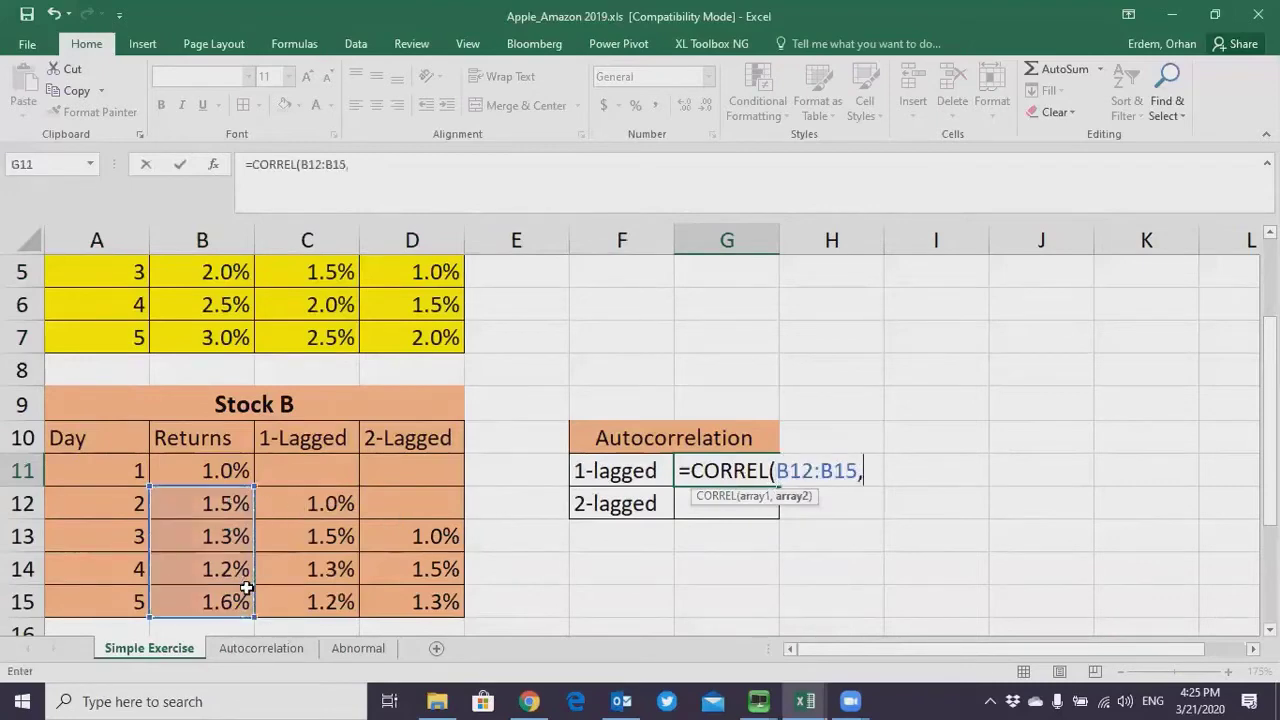
left_click_drag(303, 503, 309, 580)
type(")")
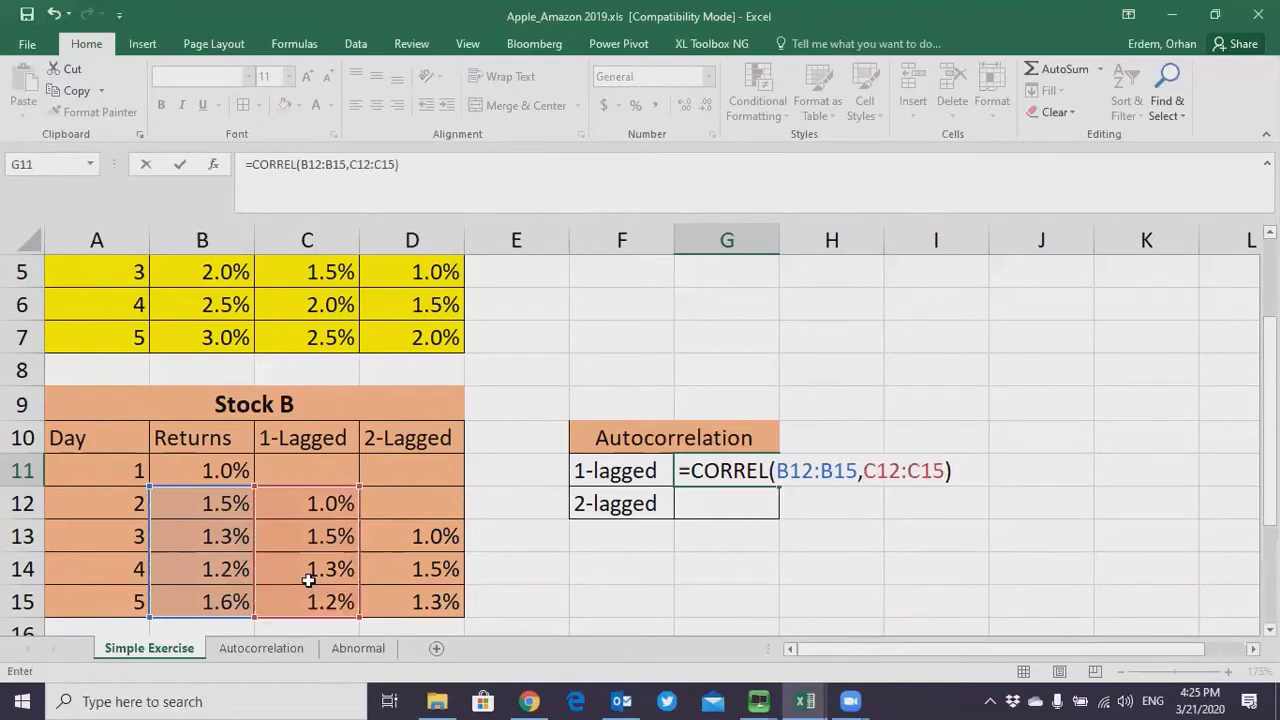
key("Return")
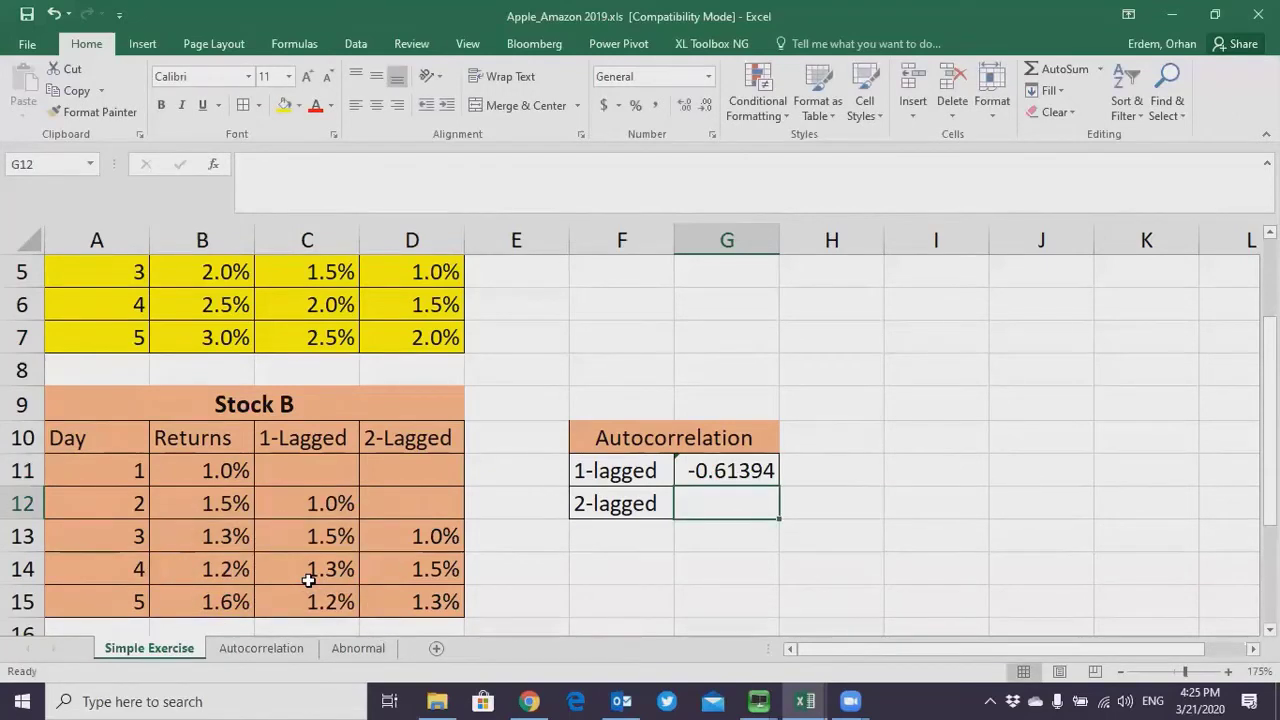
Calculate Stock B's 2-lagged autocorrelation in G12 with =CORREL(B13:B15,D13:D15)
type("=")
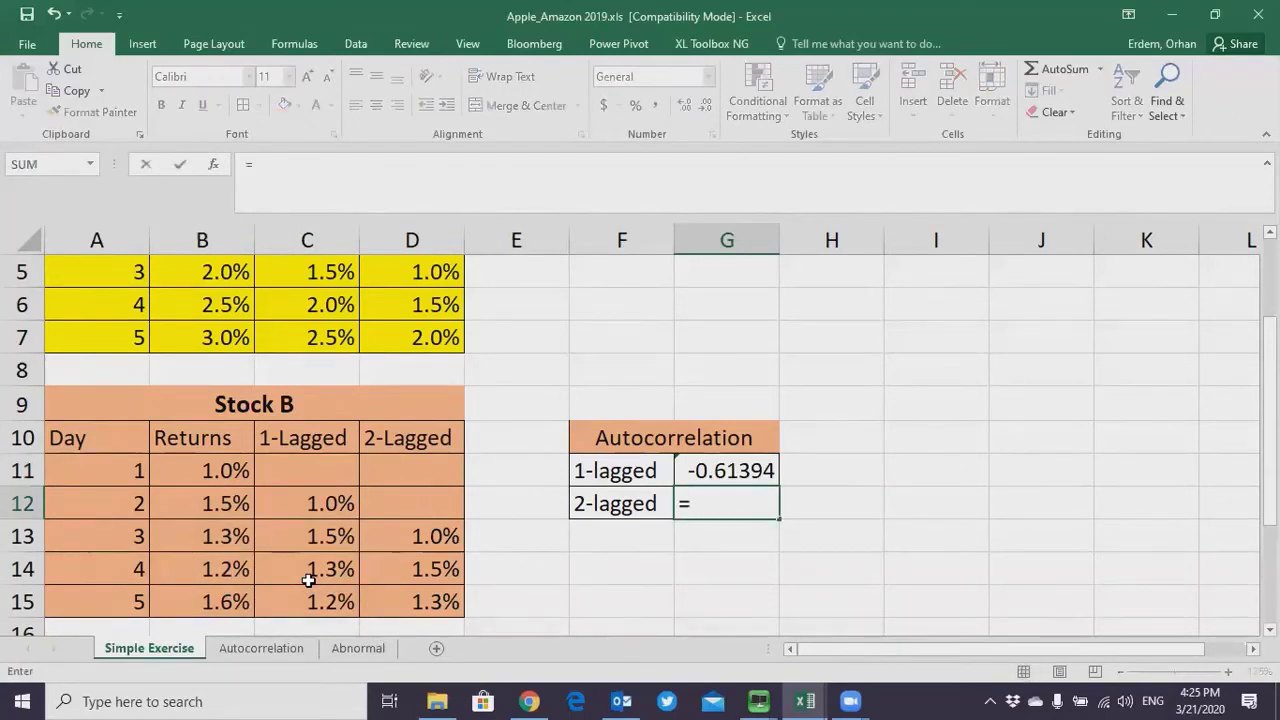
type("corr")
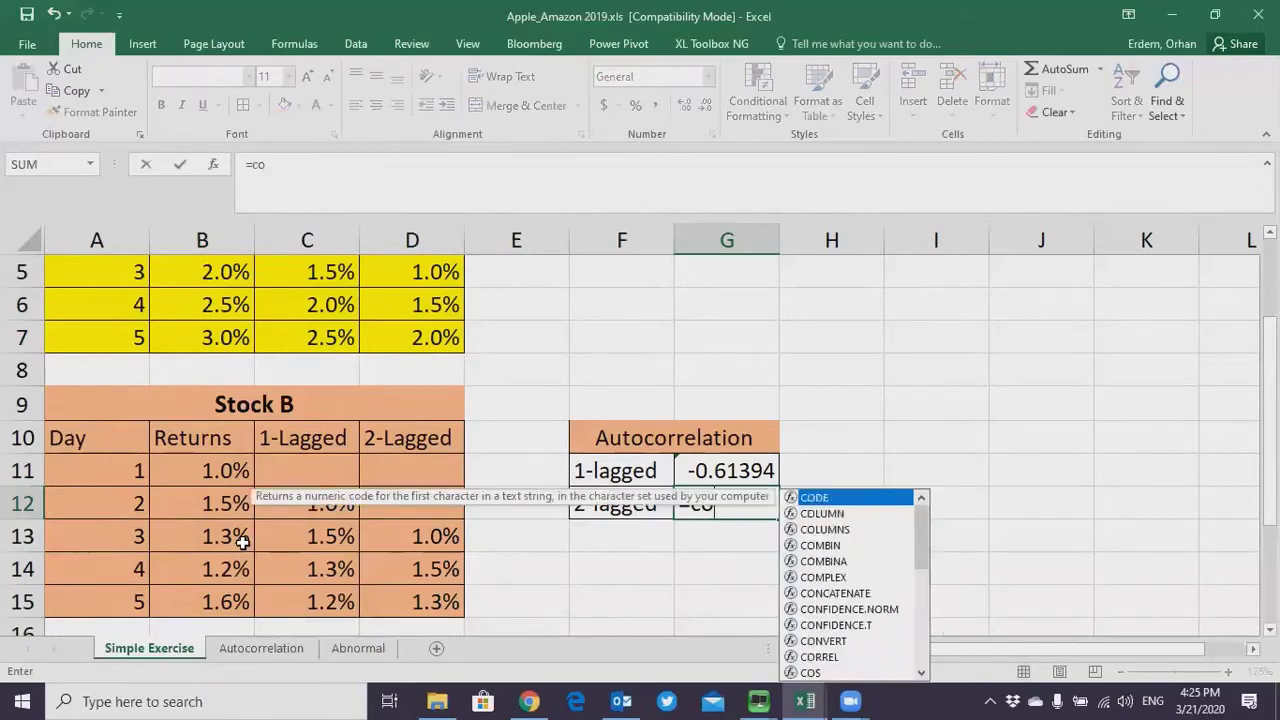
key("Tab")
left_click_drag(190, 548, 213, 591)
type(",")
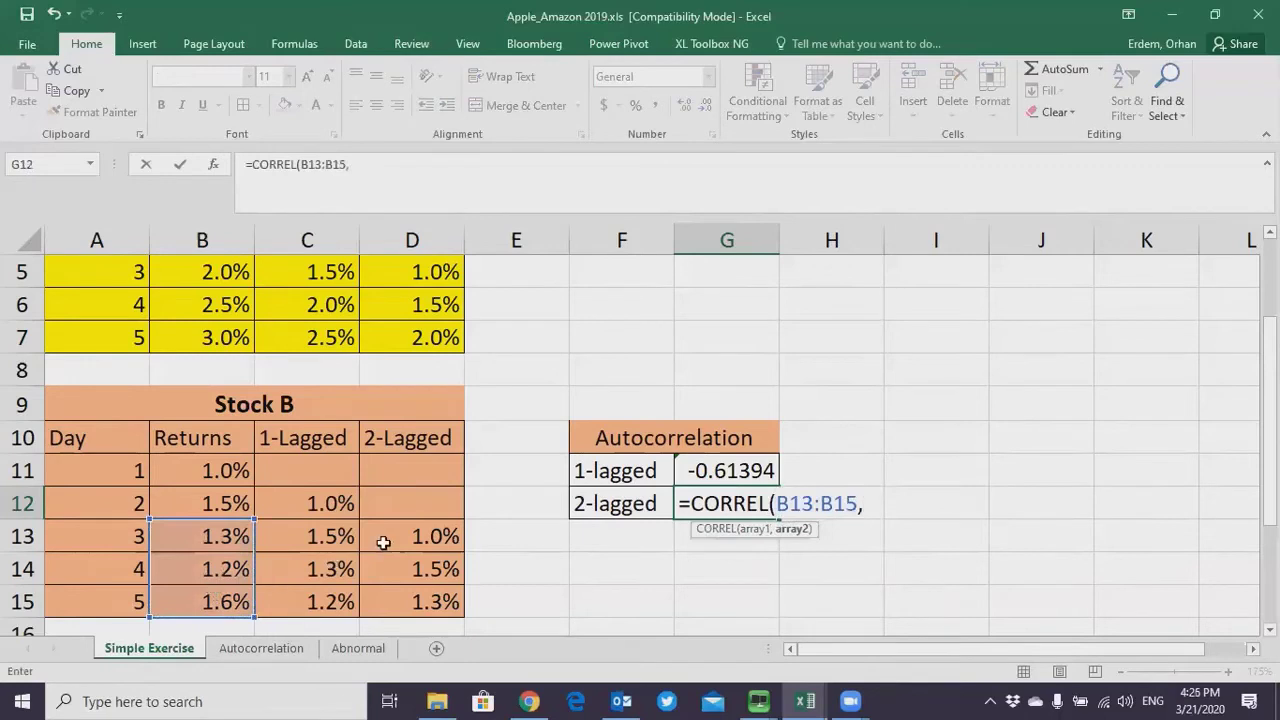
left_click_drag(384, 545, 412, 600)
type(")")
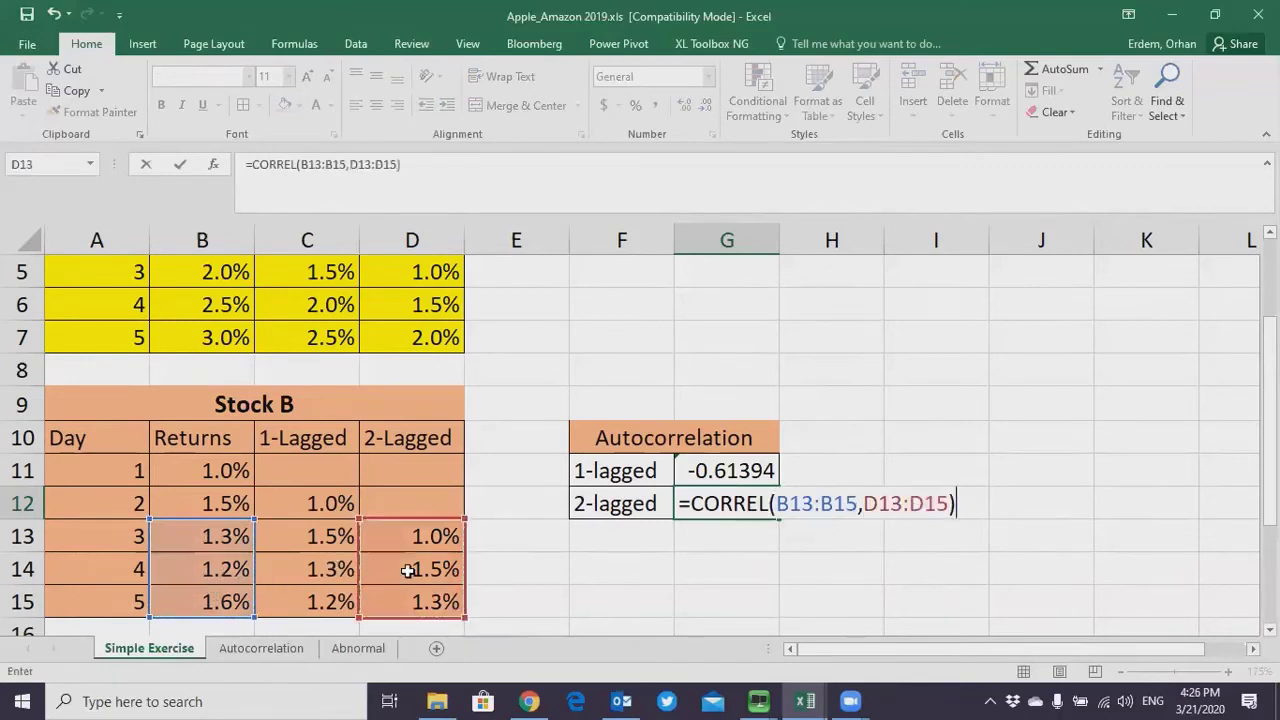
key("Return")
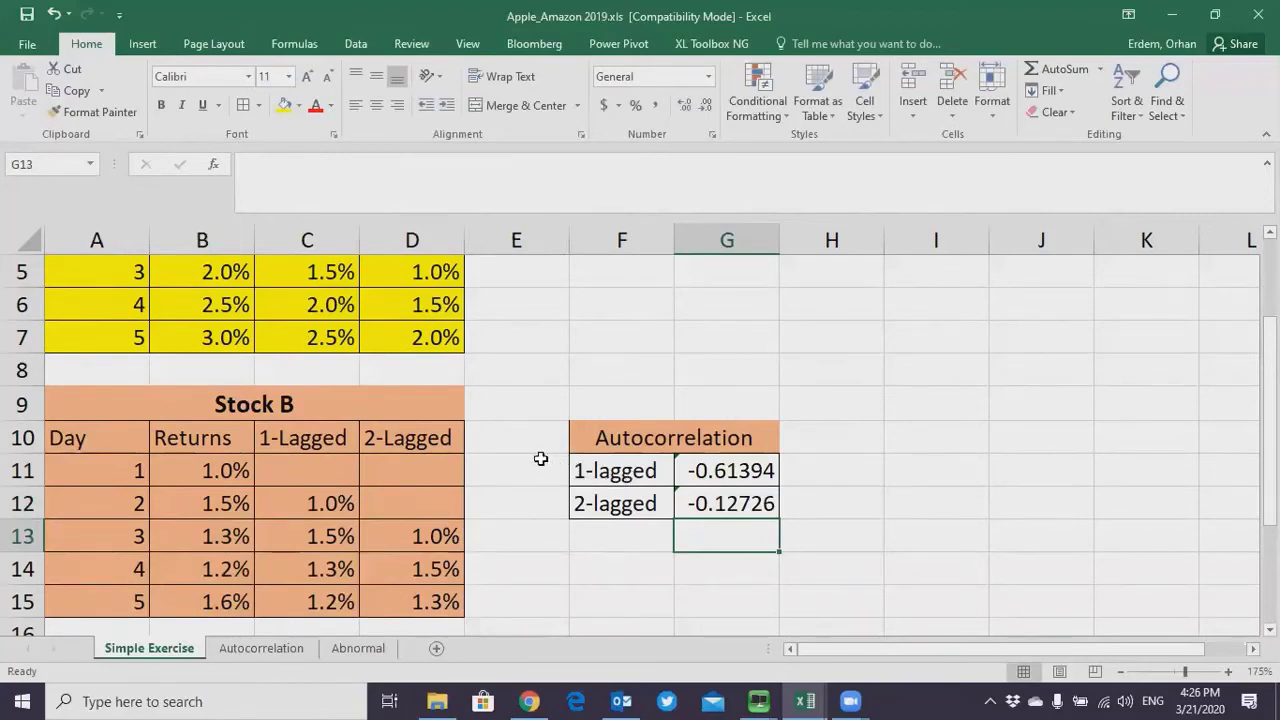
scroll(540, 458, "up", 2)
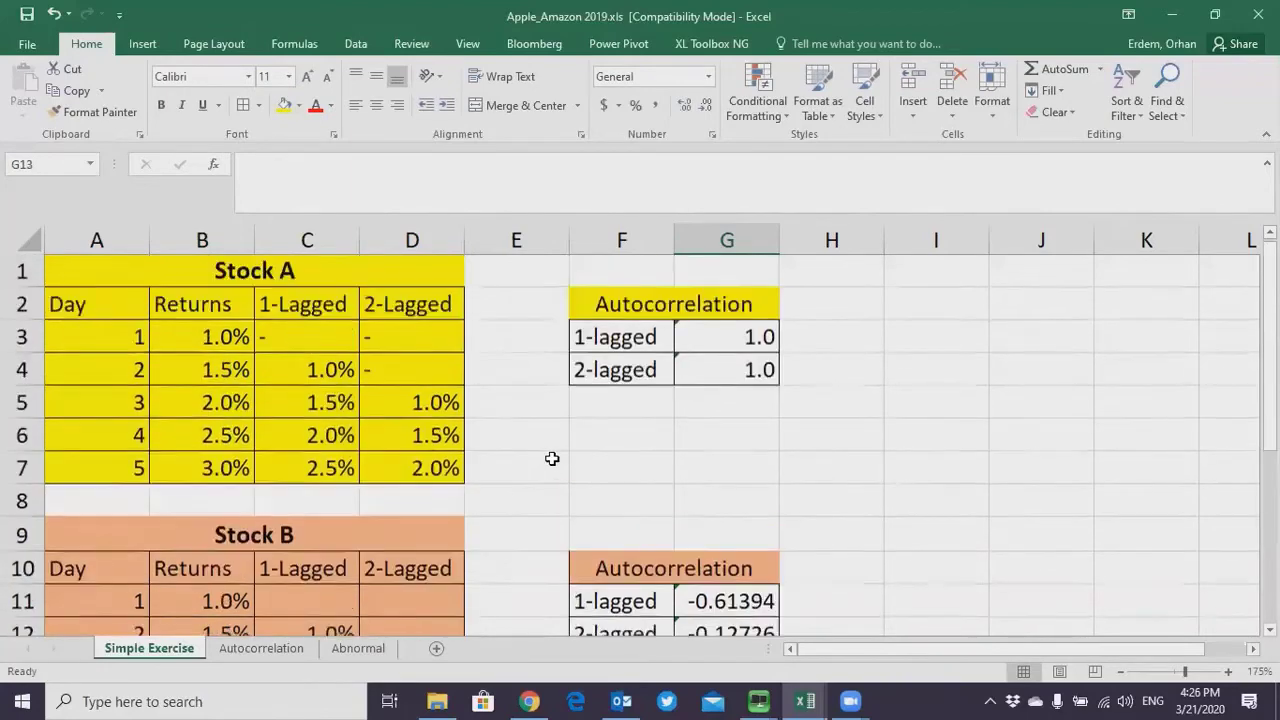
left_click(700, 338)
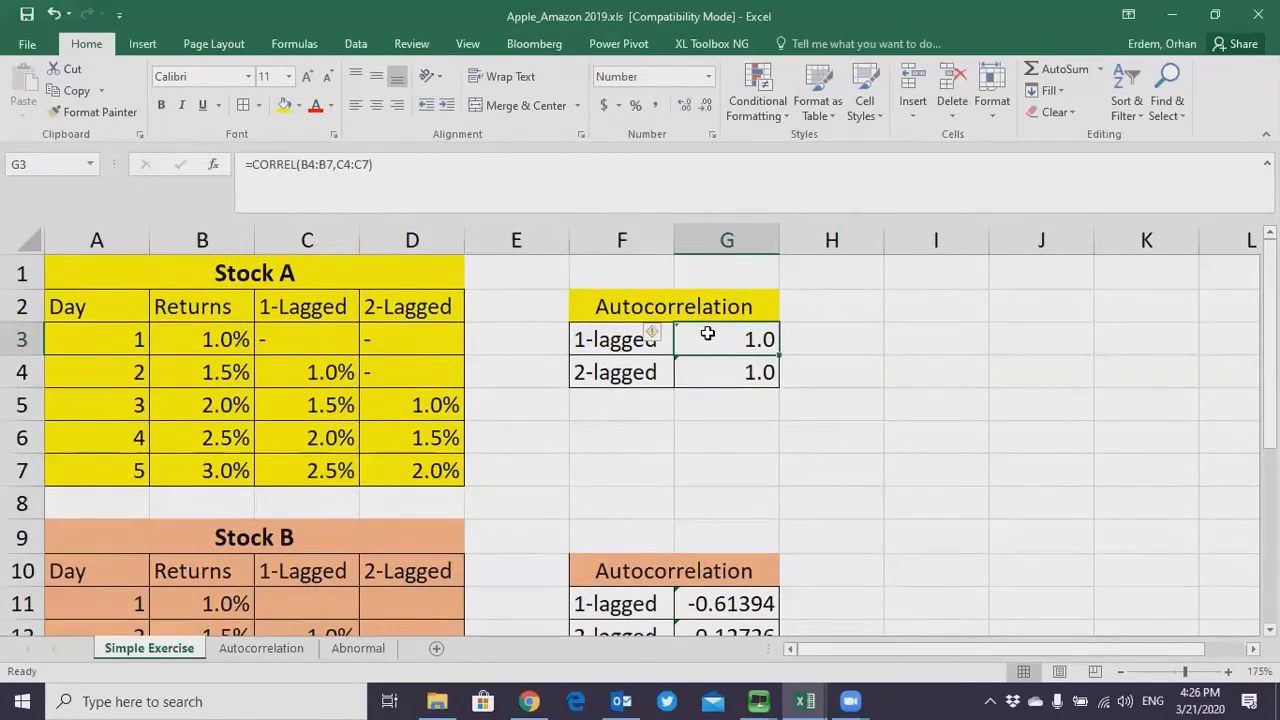
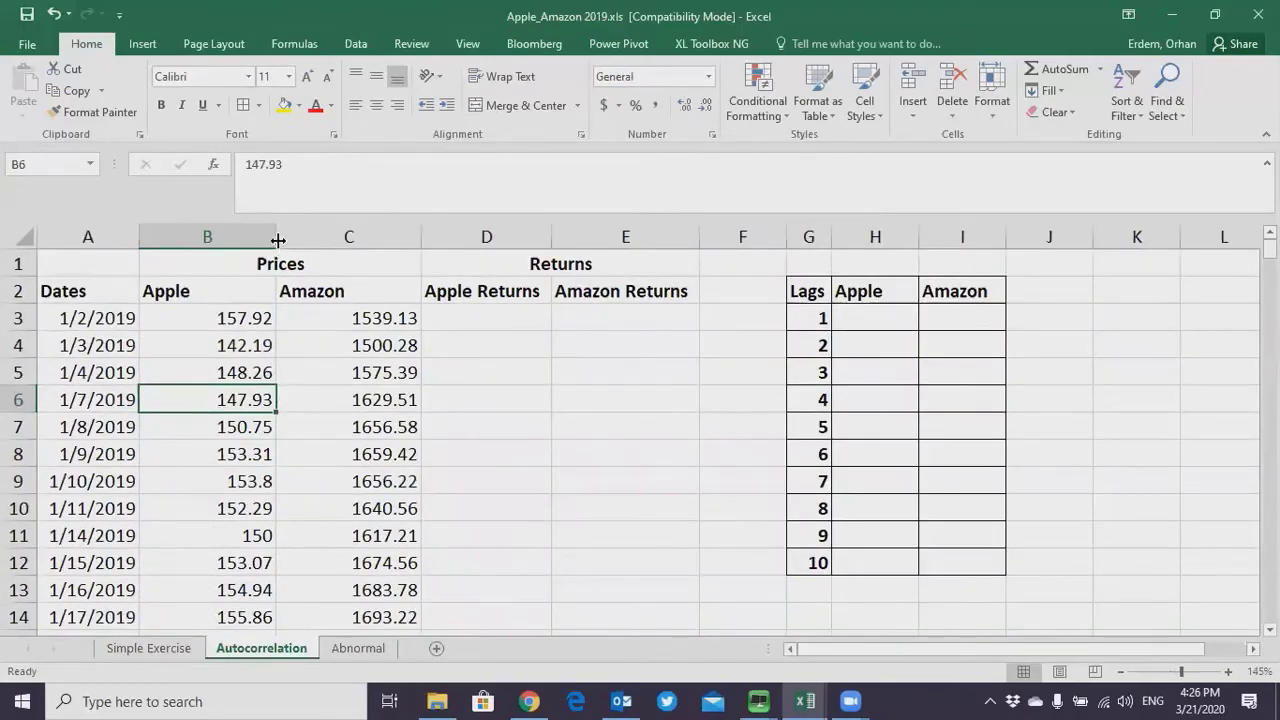
Autofit the widths of the Apple and Amazon price columns (B and C) on the Autocorrelation sheet
left_click_drag(278, 240, 373, 234)
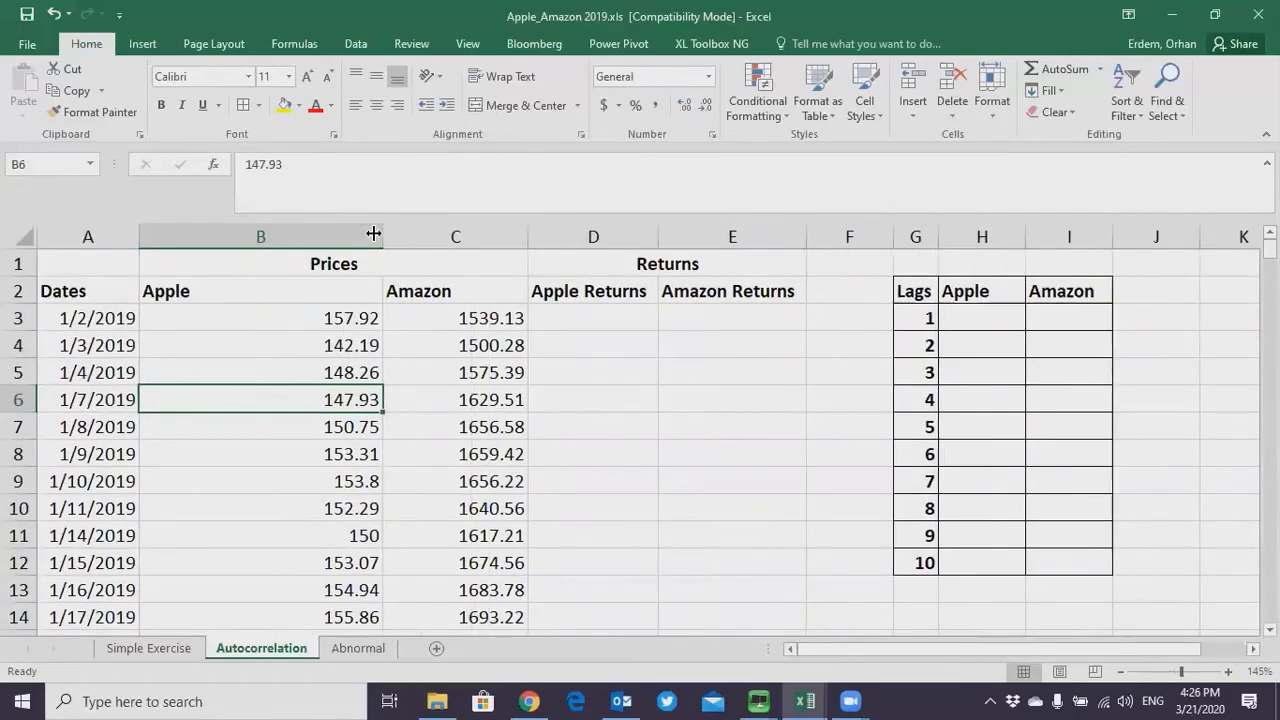
key("ctrl+z")
left_click_drag(249, 234, 380, 237)
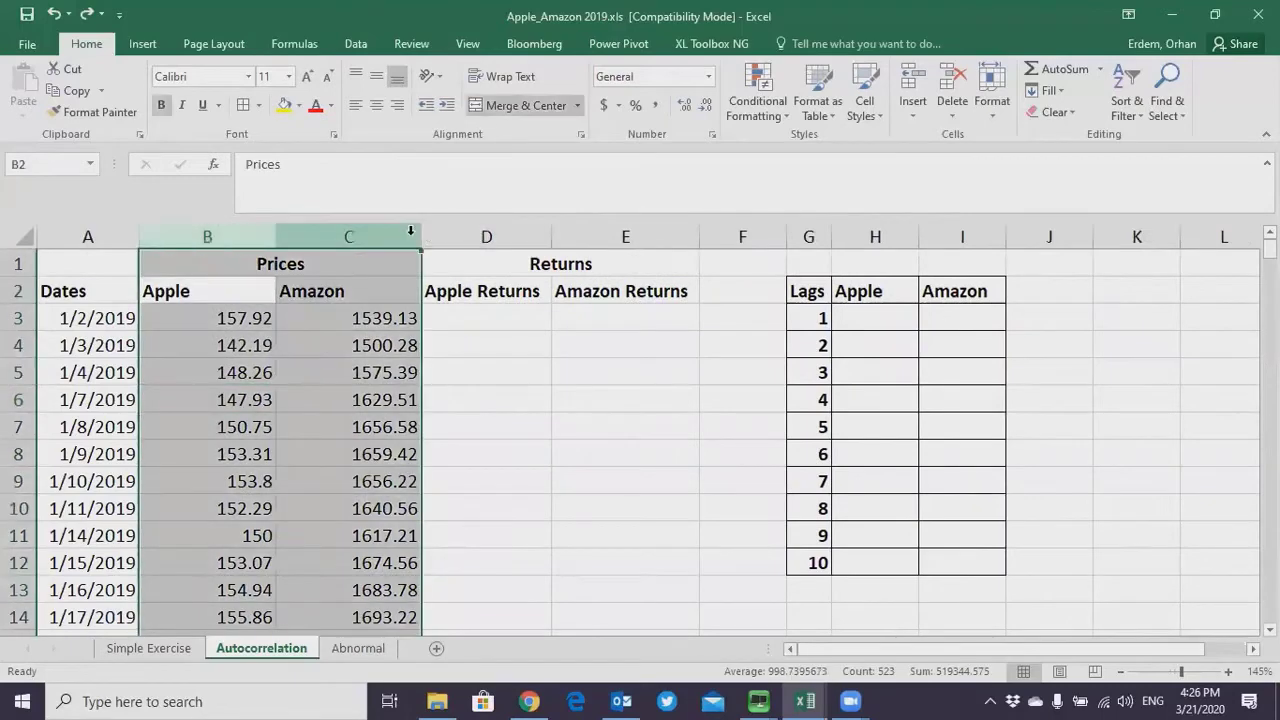
double_click(420, 236)
Calculate Apple's daily returns with =B4/B3-1 in D4 and fill the formula down the Apple Returns column
left_click(366, 350)
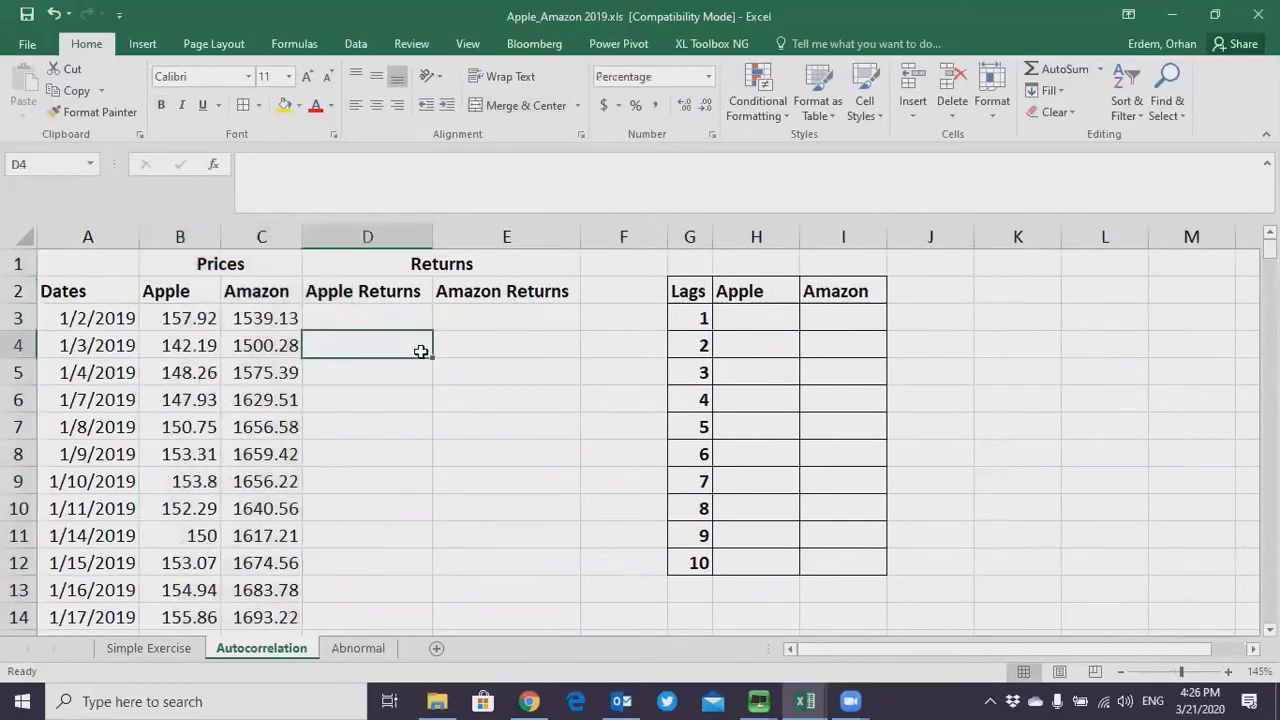
type("=")
left_click(178, 344)
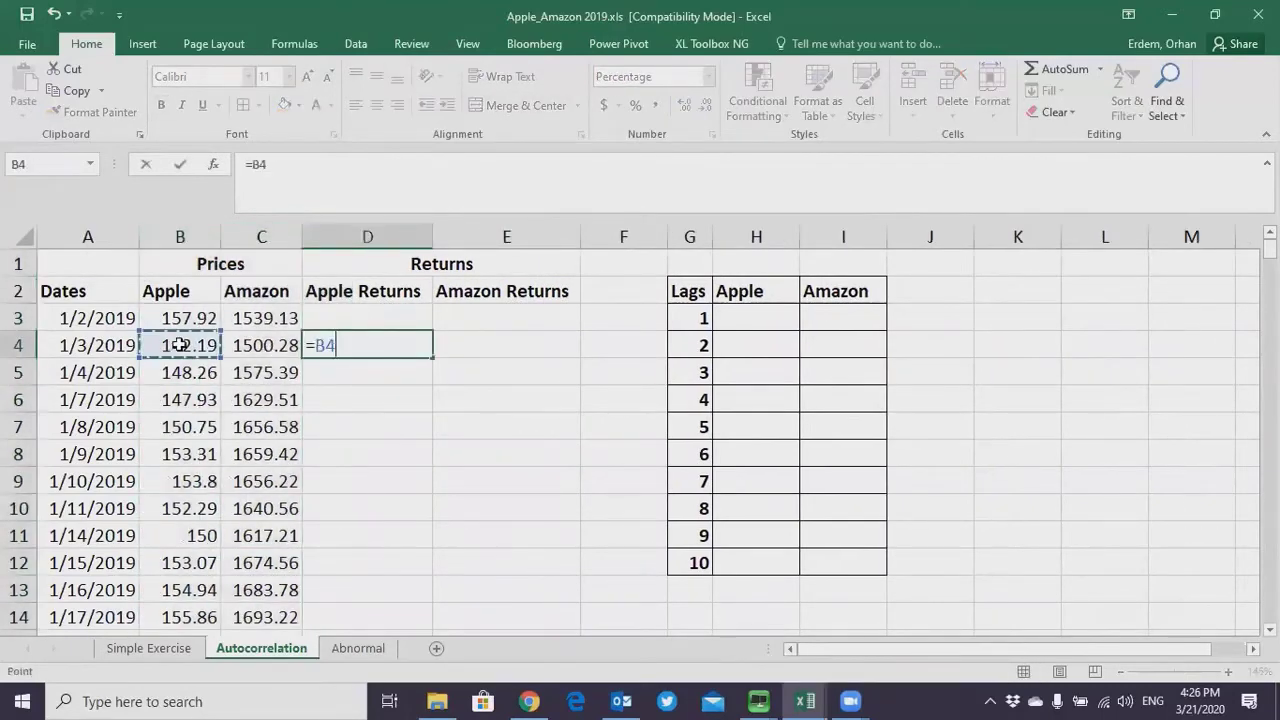
type("/")
key("Up")
key("Left")
key("Left")
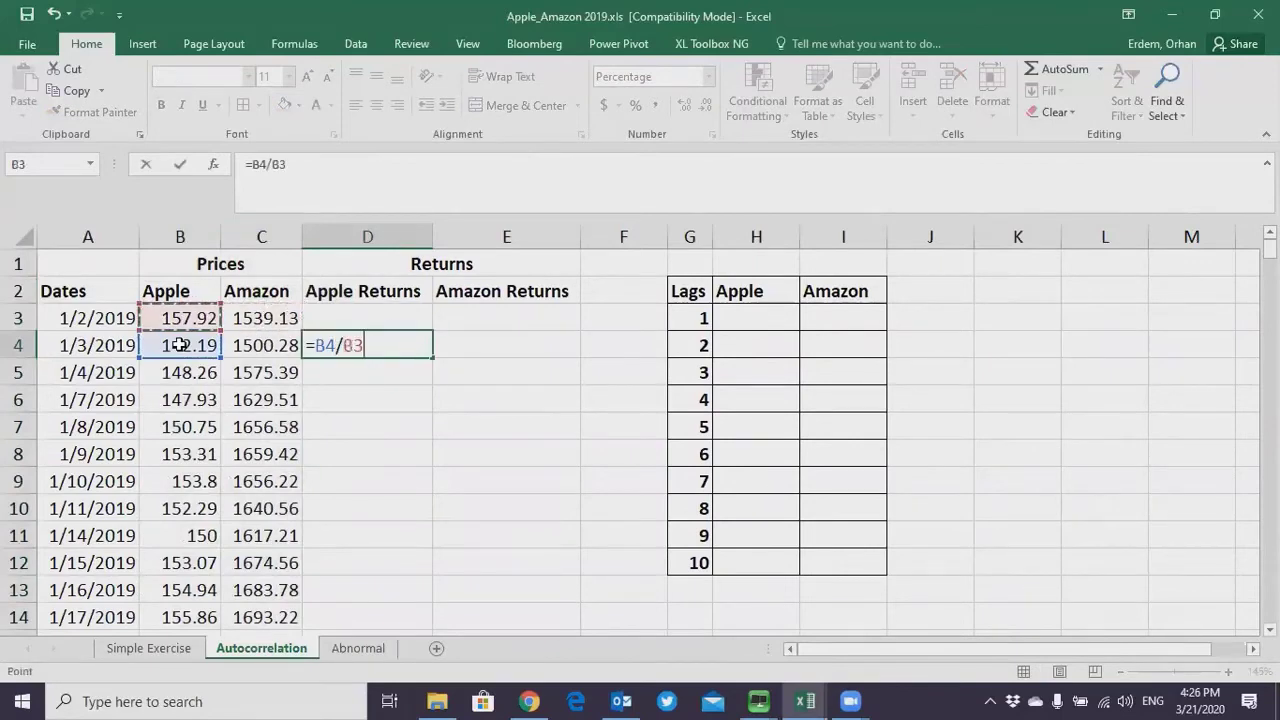
type("-1")
key("ctrl+Return")
double_click(432, 358)
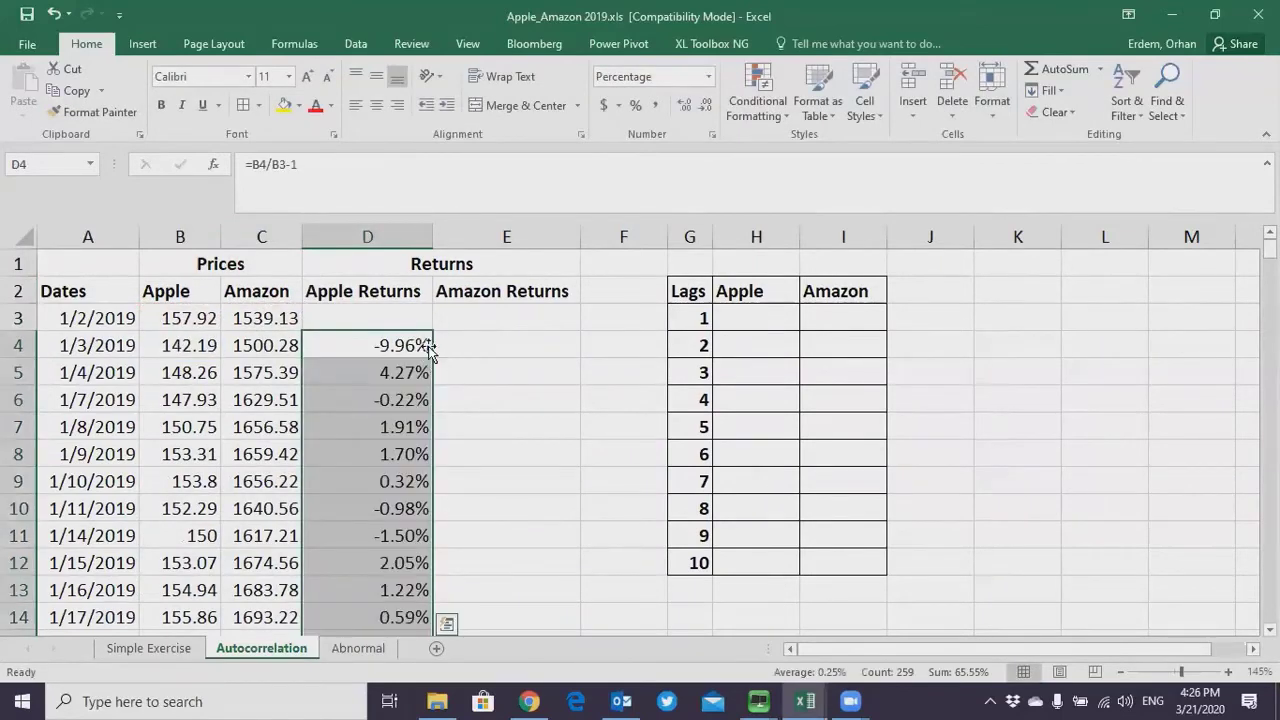
Extend the return formula from D4 to E4 and fill it down the Amazon Returns column
left_click(428, 347)
left_click_drag(432, 358, 528, 345)
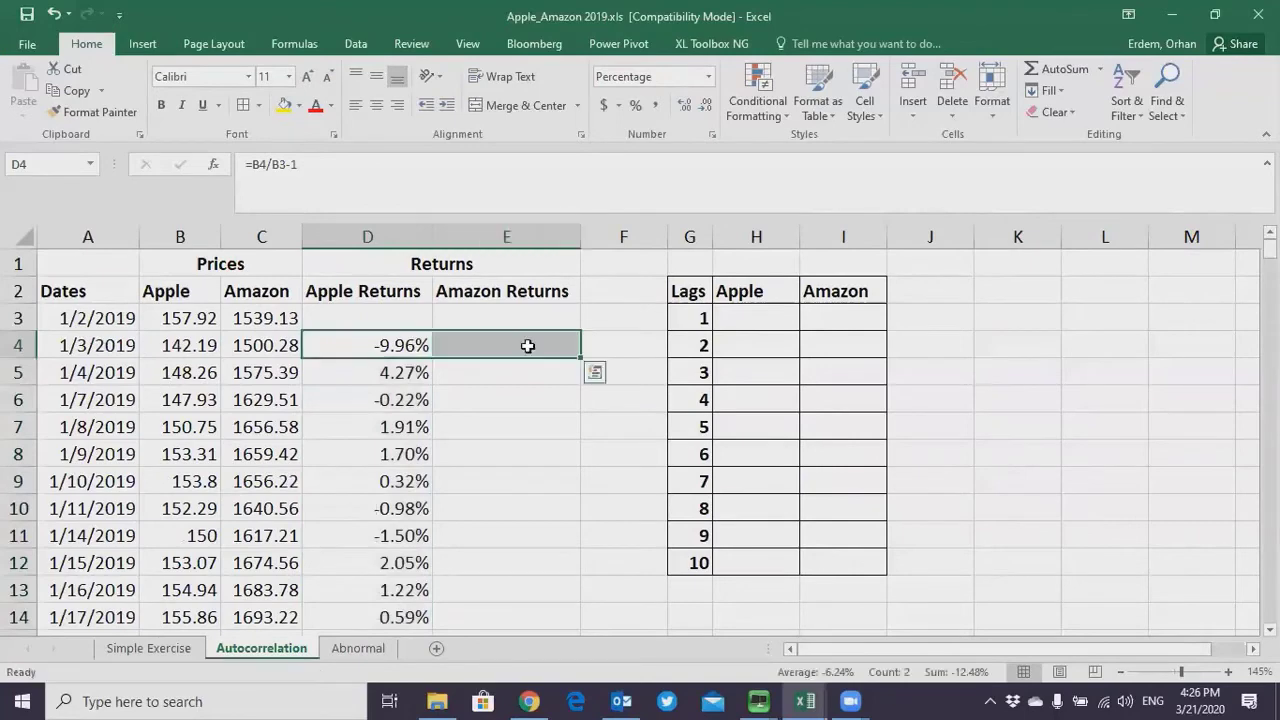
left_click(528, 345)
double_click(580, 358)
left_click(528, 345)
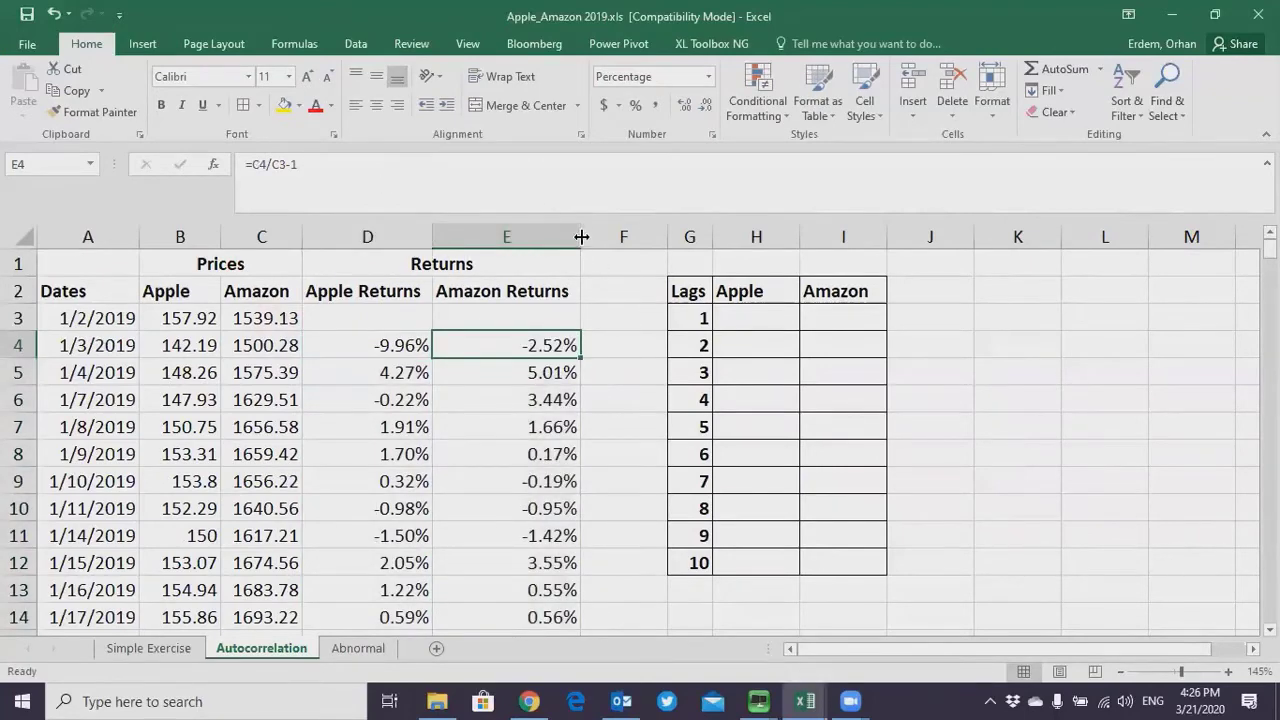
Start a CORREL formula in H3 for Apple's lag 1, with D4:D252 of Apple Returns as the first array
left_click(754, 327)
type("=co")
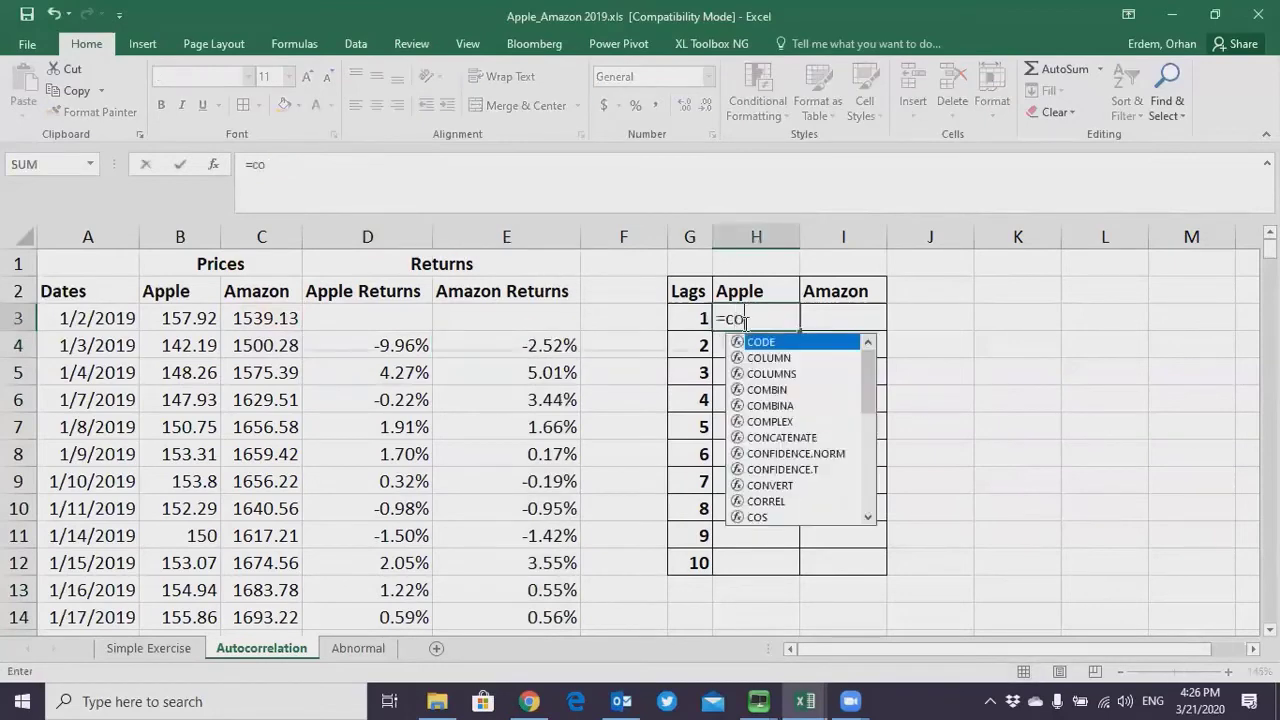
type("rrel")
key("Tab")
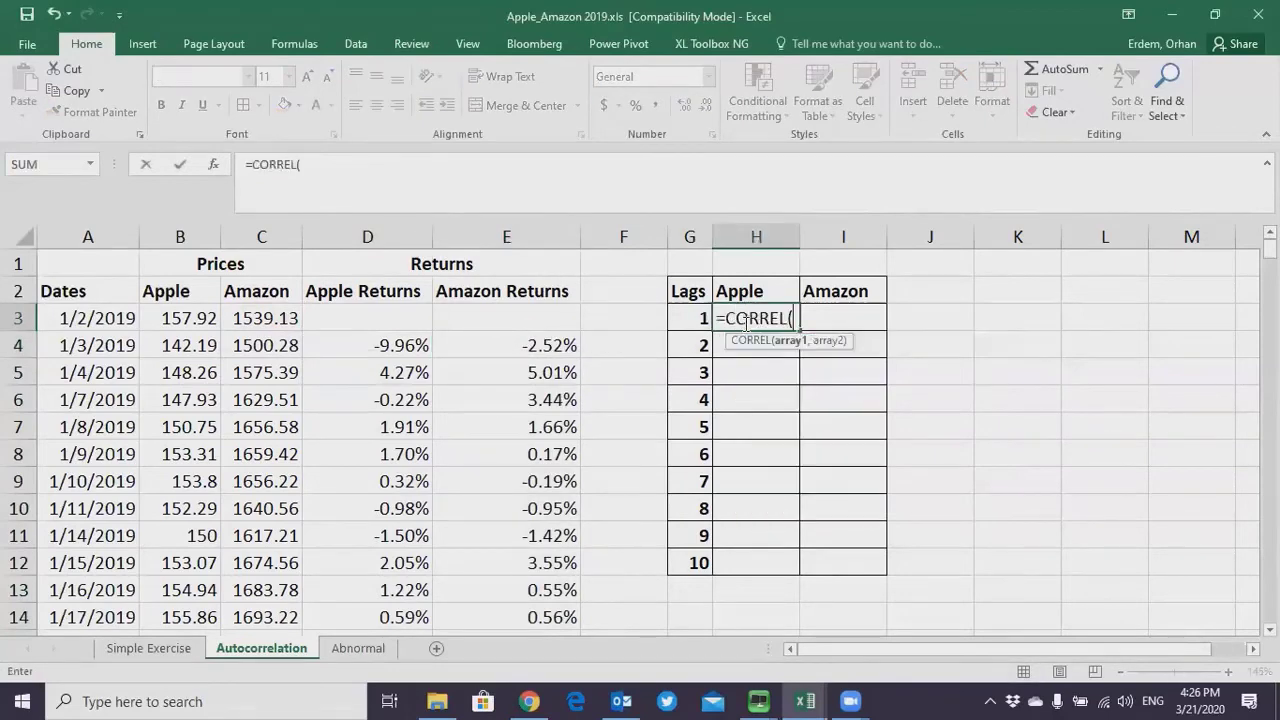
left_click(392, 344)
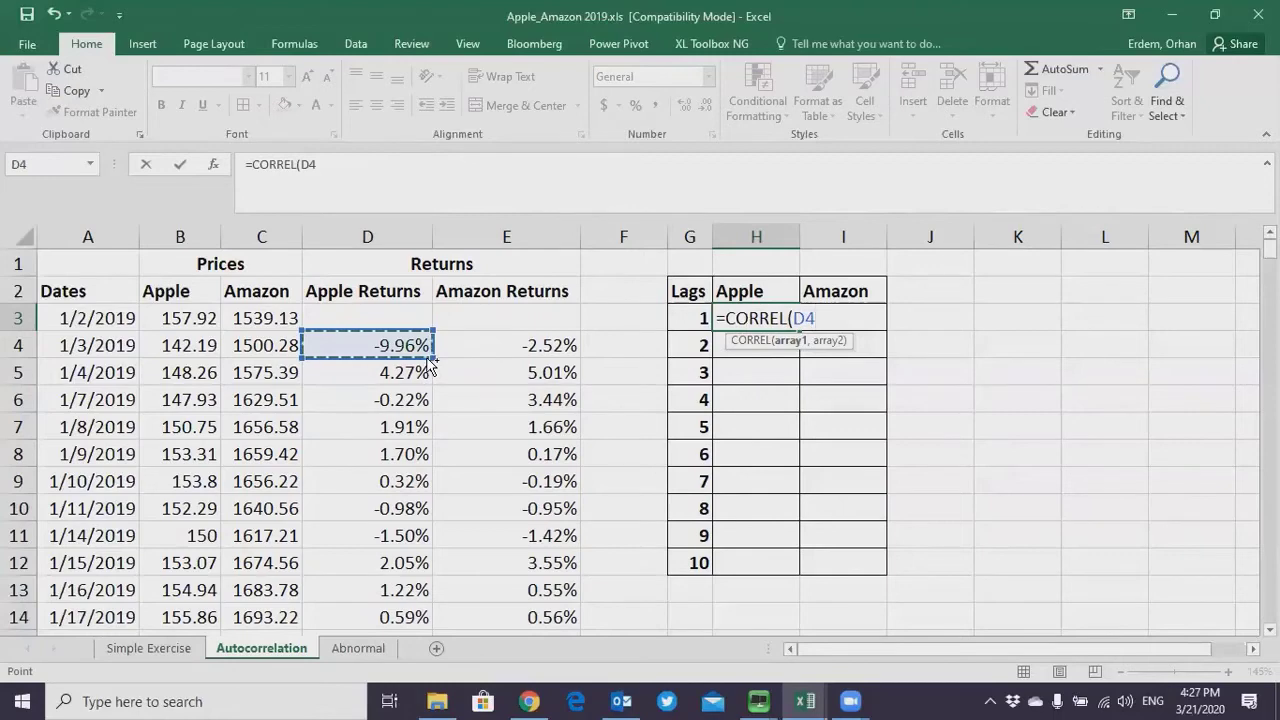
key("ctrl+shift+Down")
key("shift+Up")
key("shift+Up")
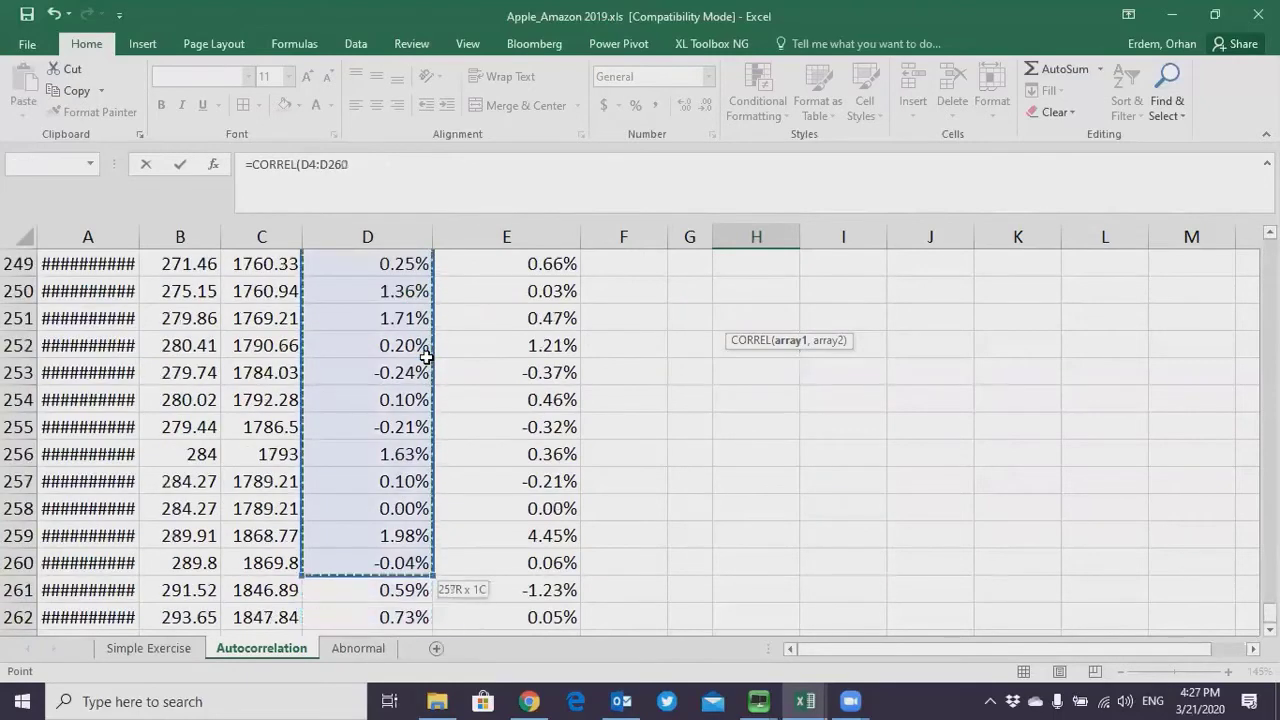
key("shift+Up")
key("shift+Up")
key("shift+Up")
key("shift+Up")
key("shift+Up")
key("shift+Up")
key("shift+Up")
key("shift+Up")
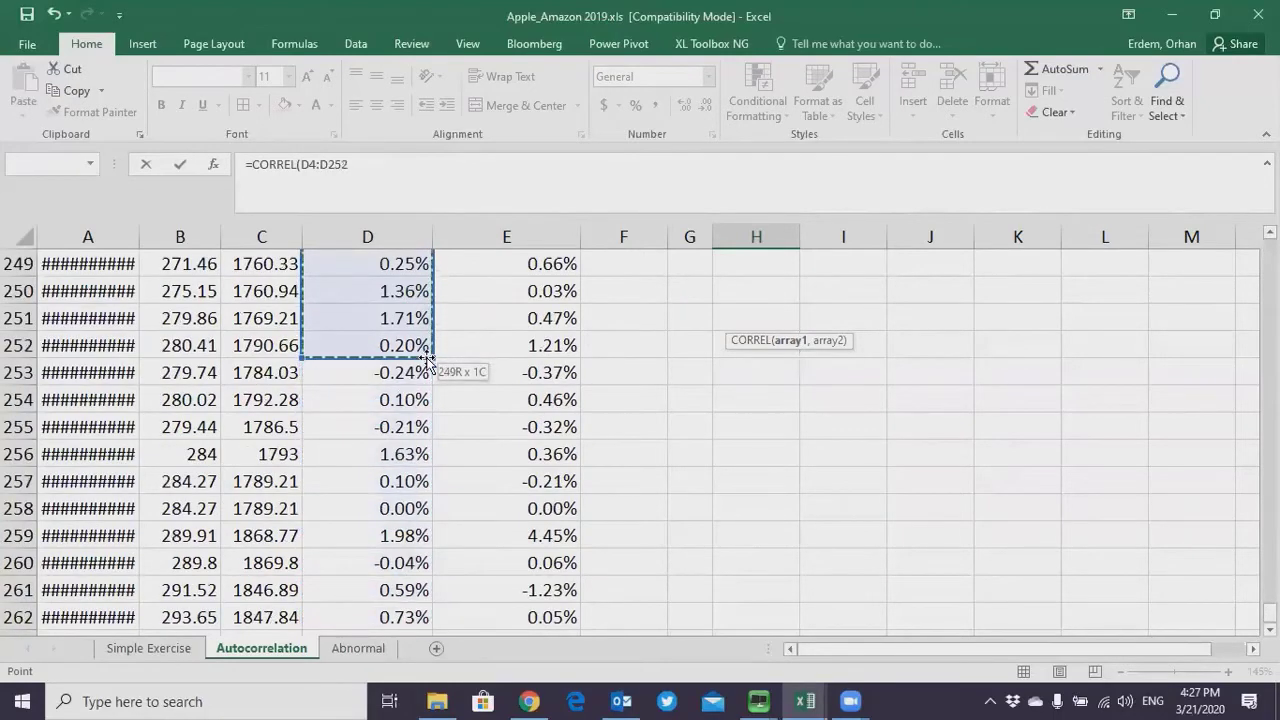
type(",")
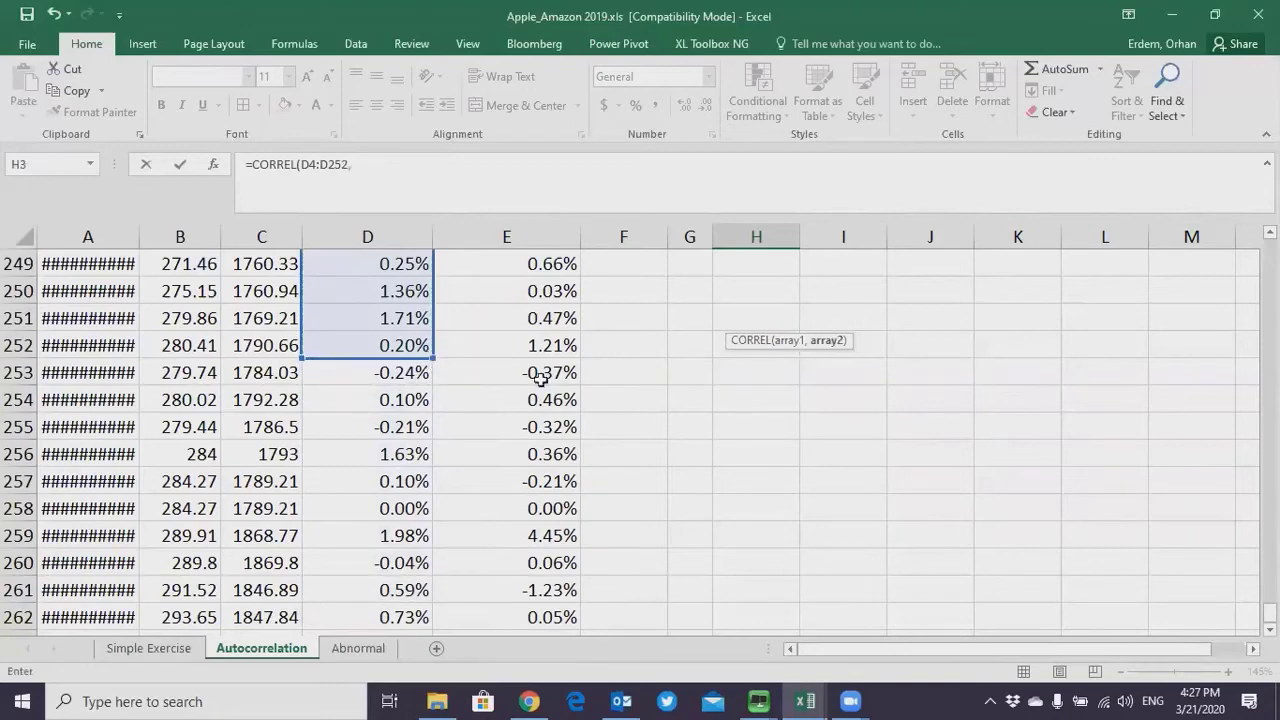
Complete the lag 1 formula in H3 with D5:D253 as the second array, giving =CORREL(D4:D252,D5:D253)
scroll(1246, 271, "up", 20)
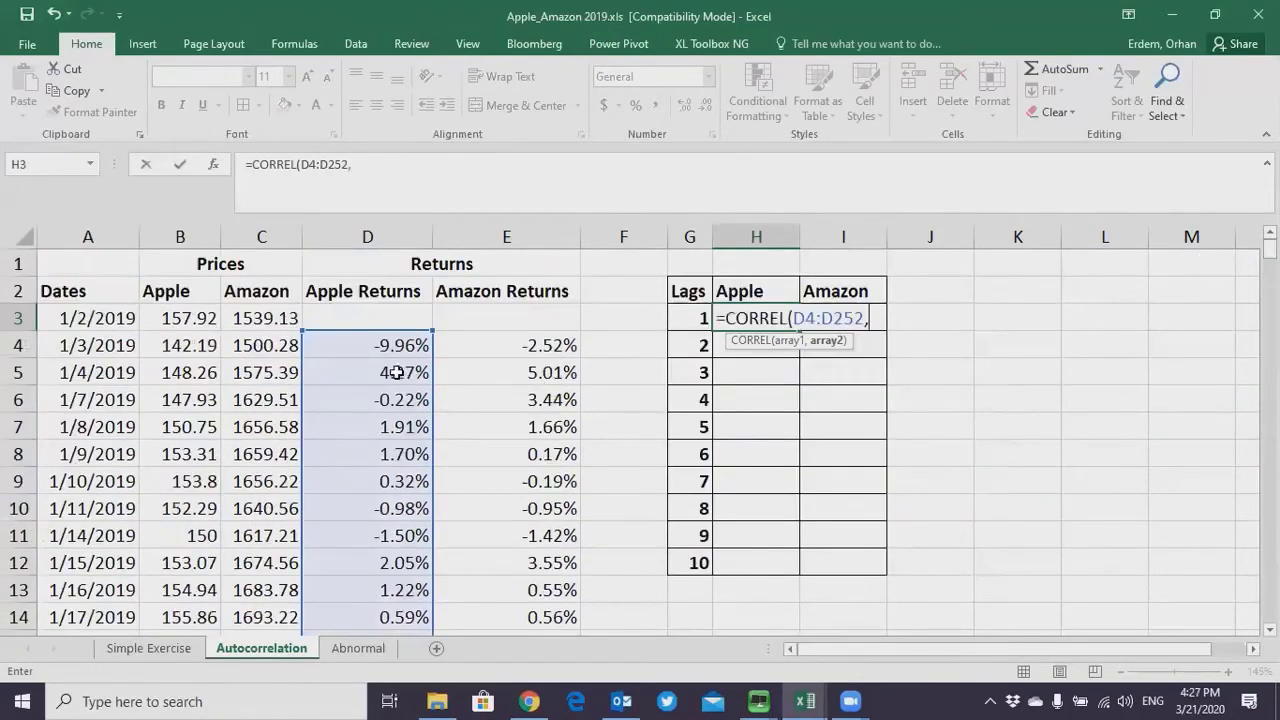
left_click(397, 372)
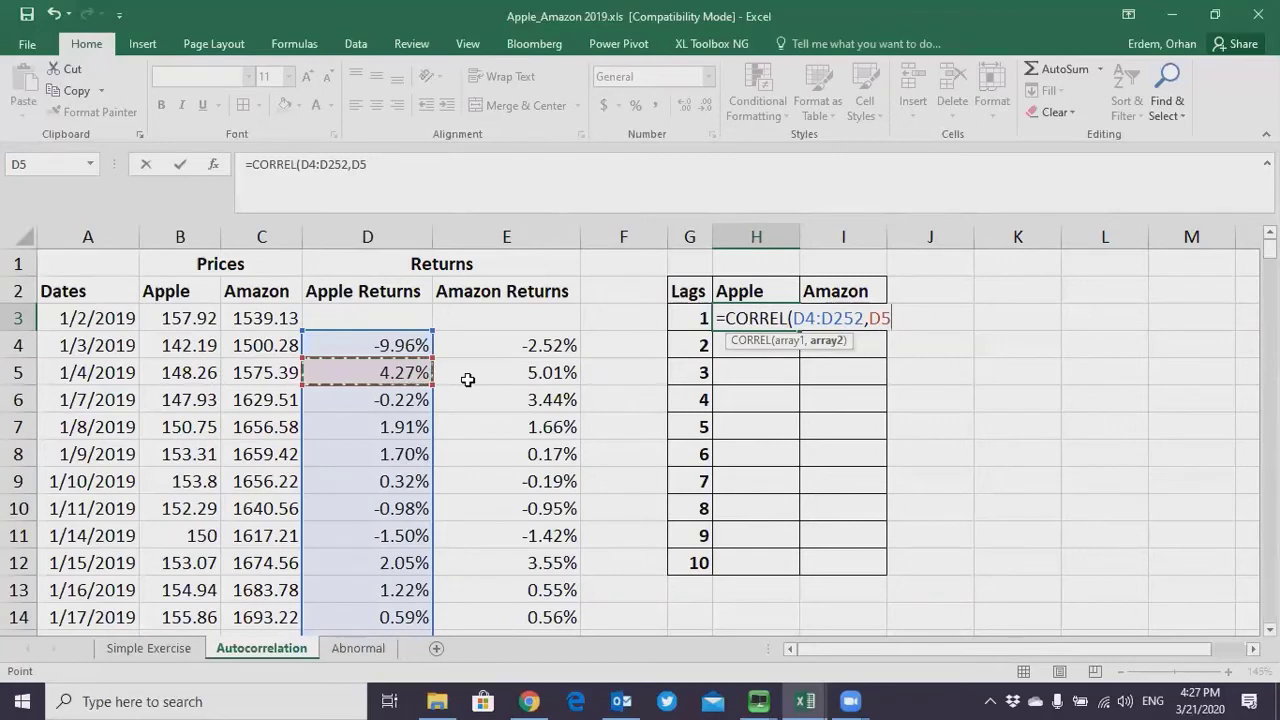
key("ctrl+shift+Down")
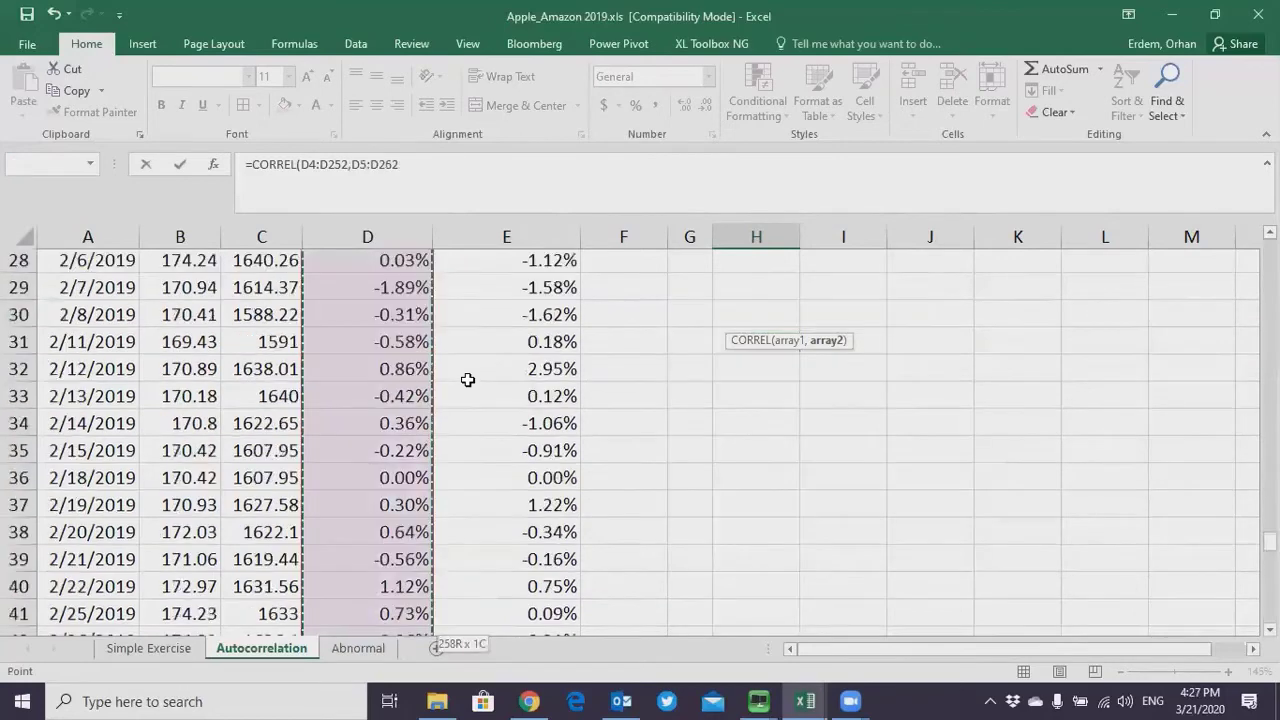
key("shift+Up")
key("shift+Up")
key("shift+Up")
key("shift+Up")
key("shift+Up")
key("shift+Up")
key("shift+Up")
key("shift+Up")
key("shift+Up")
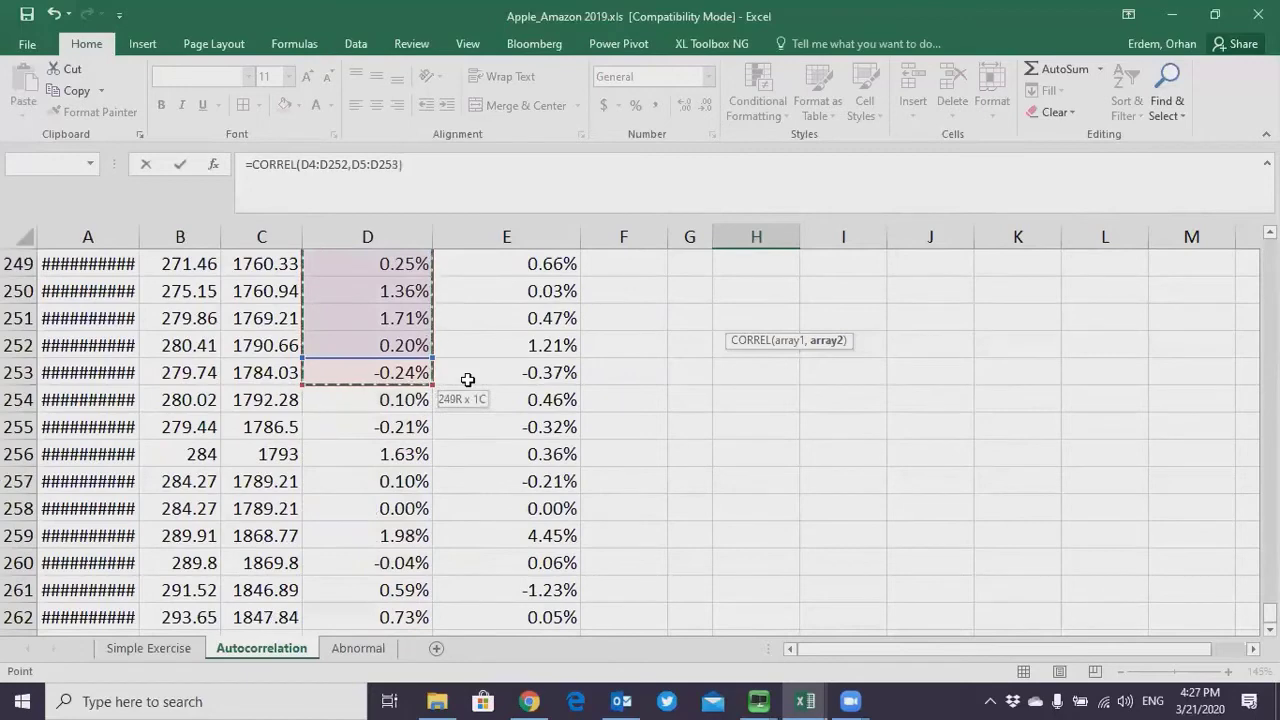
key("Return")
scroll(575, 372, "up", 1)
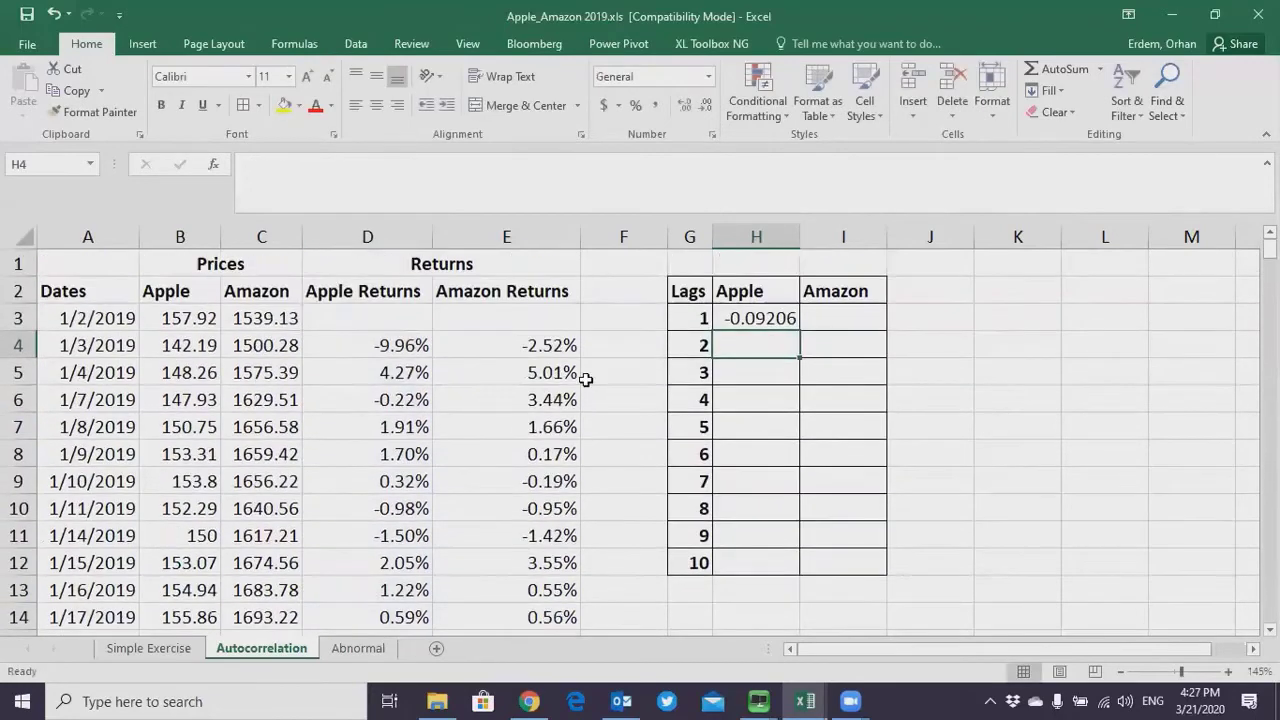
Make the first array in H3 absolute so the formula reads =CORREL($D$4:$D$252,D5:D253)
left_click(764, 314)
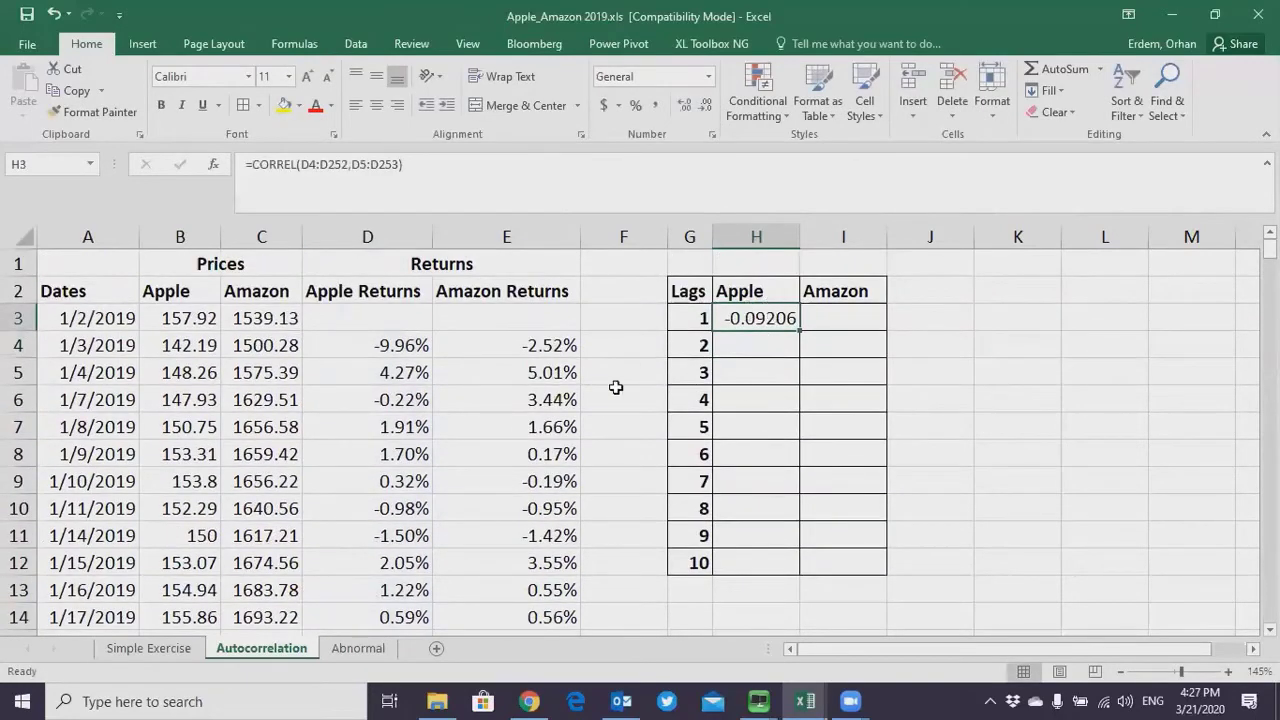
left_click(314, 688)
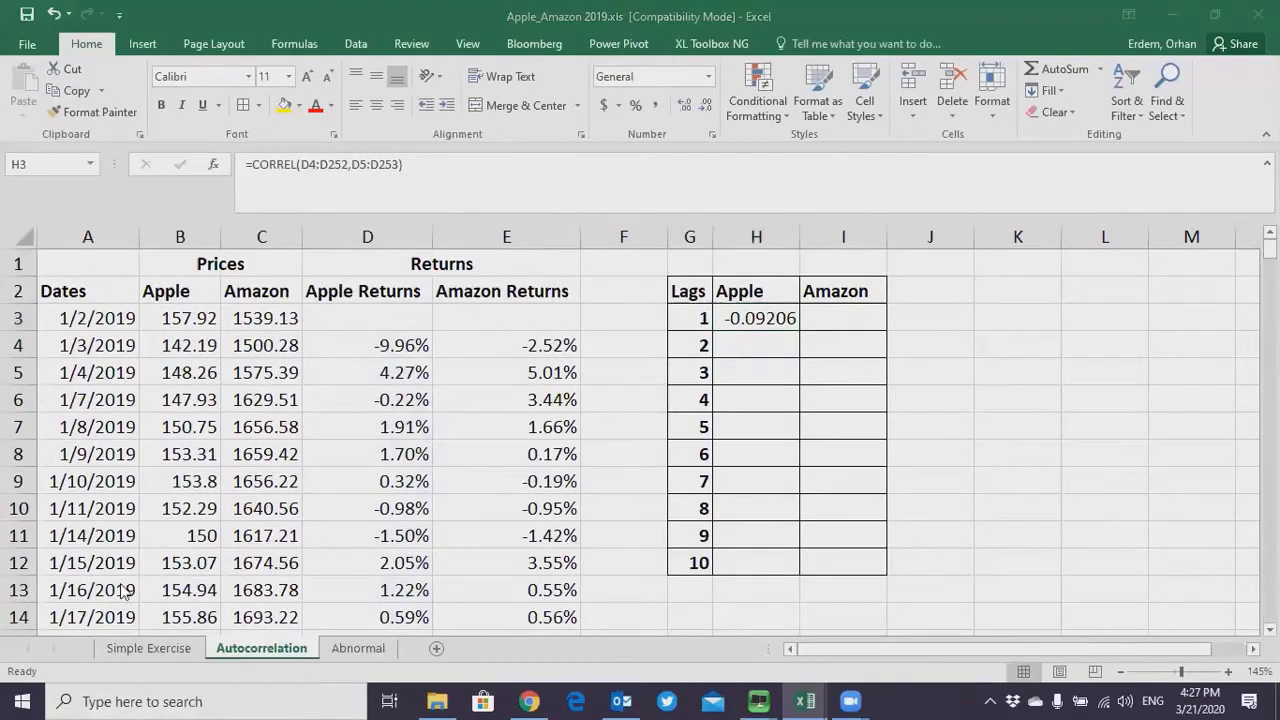
left_click(740, 312)
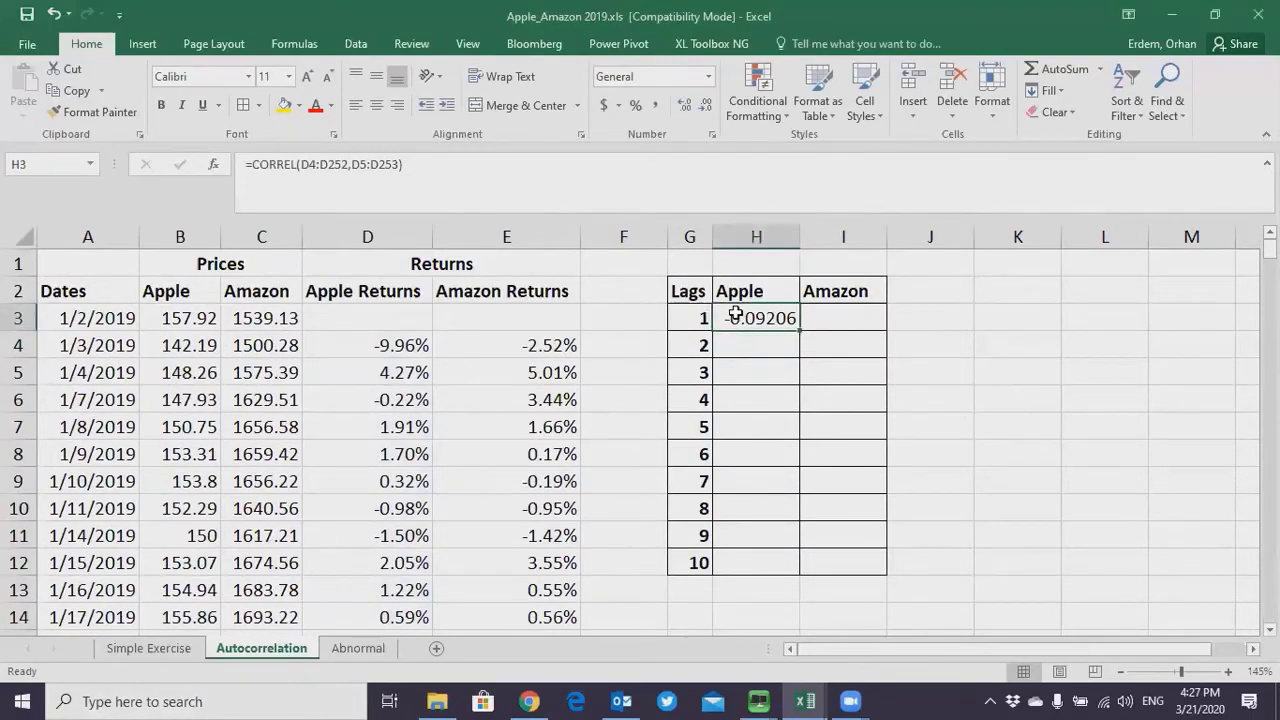
left_click(305, 164)
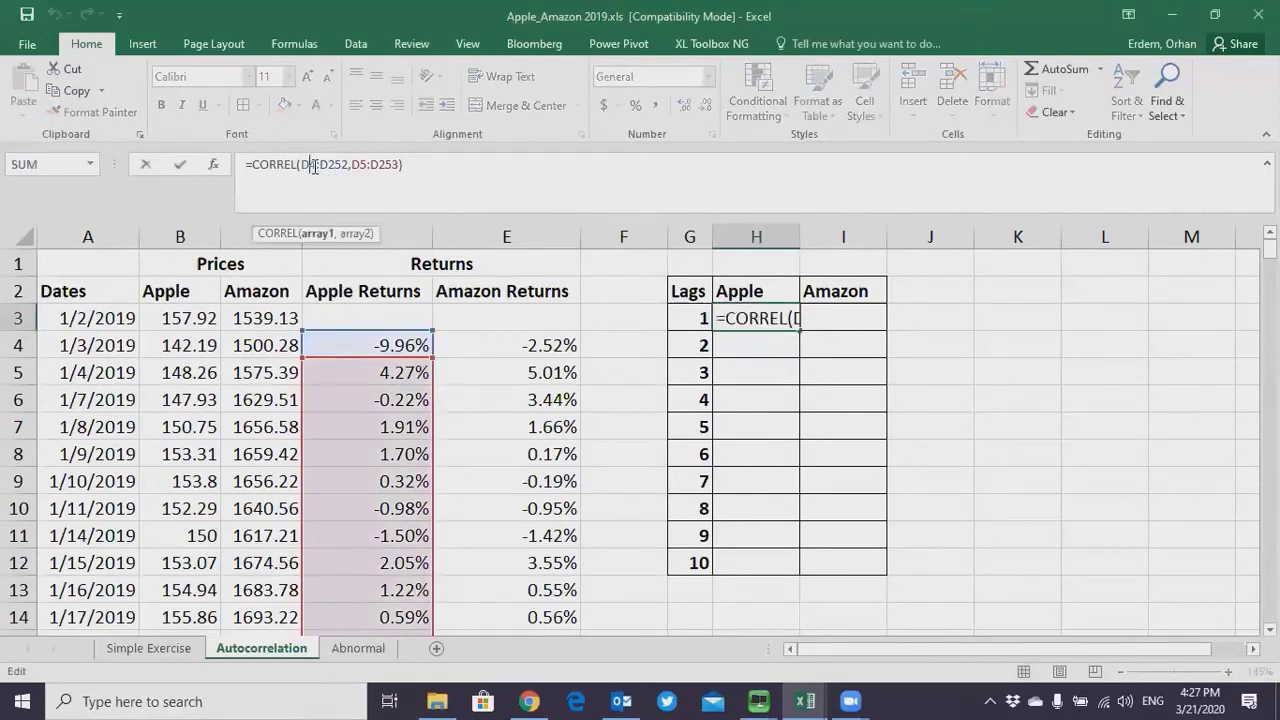
key("F4")
left_click(347, 164)
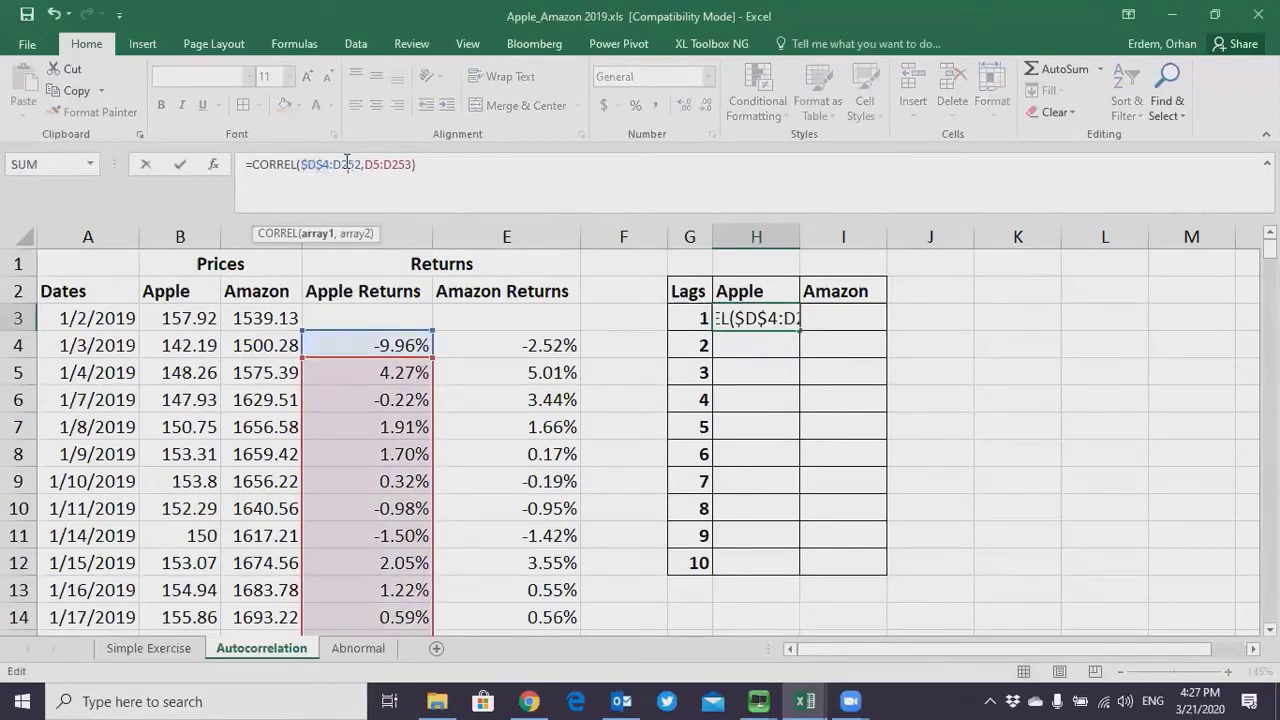
key("F4")
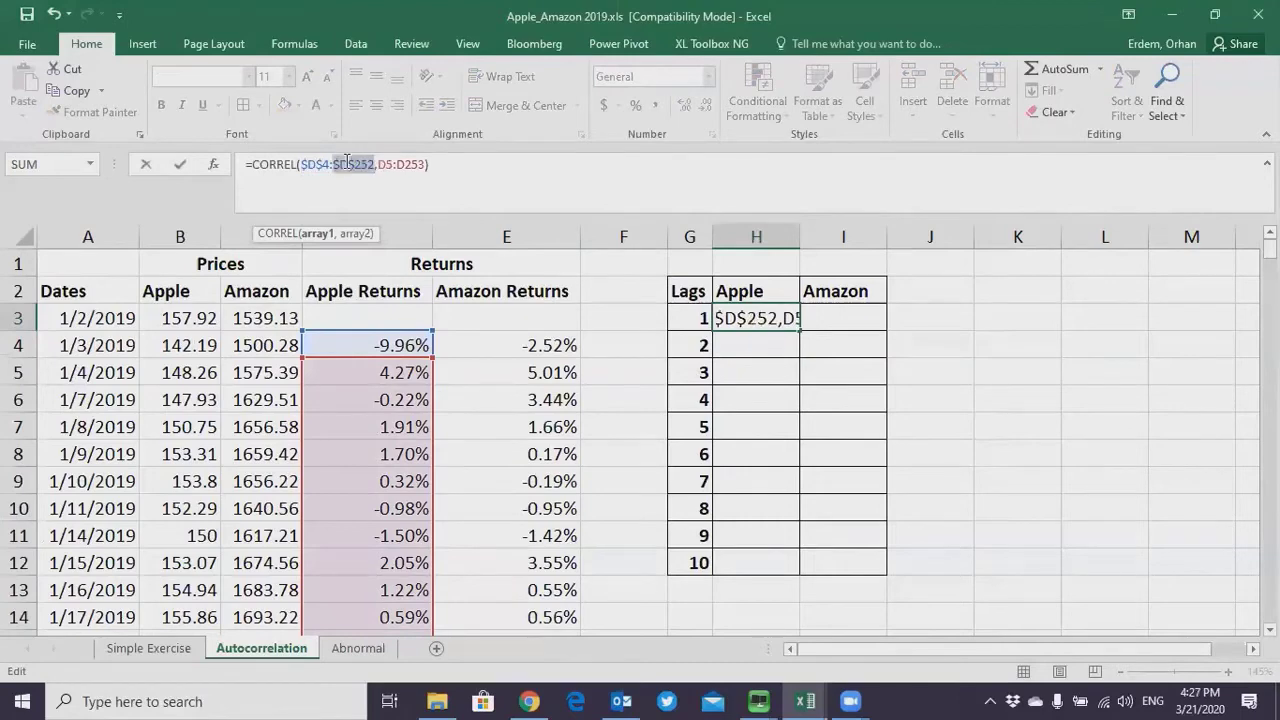
key("Return")
Fill Apple's autocorrelation formula from H3 down to H12 for lags 1 to 10 and check the shifted ranges in the copies
left_click(783, 322)
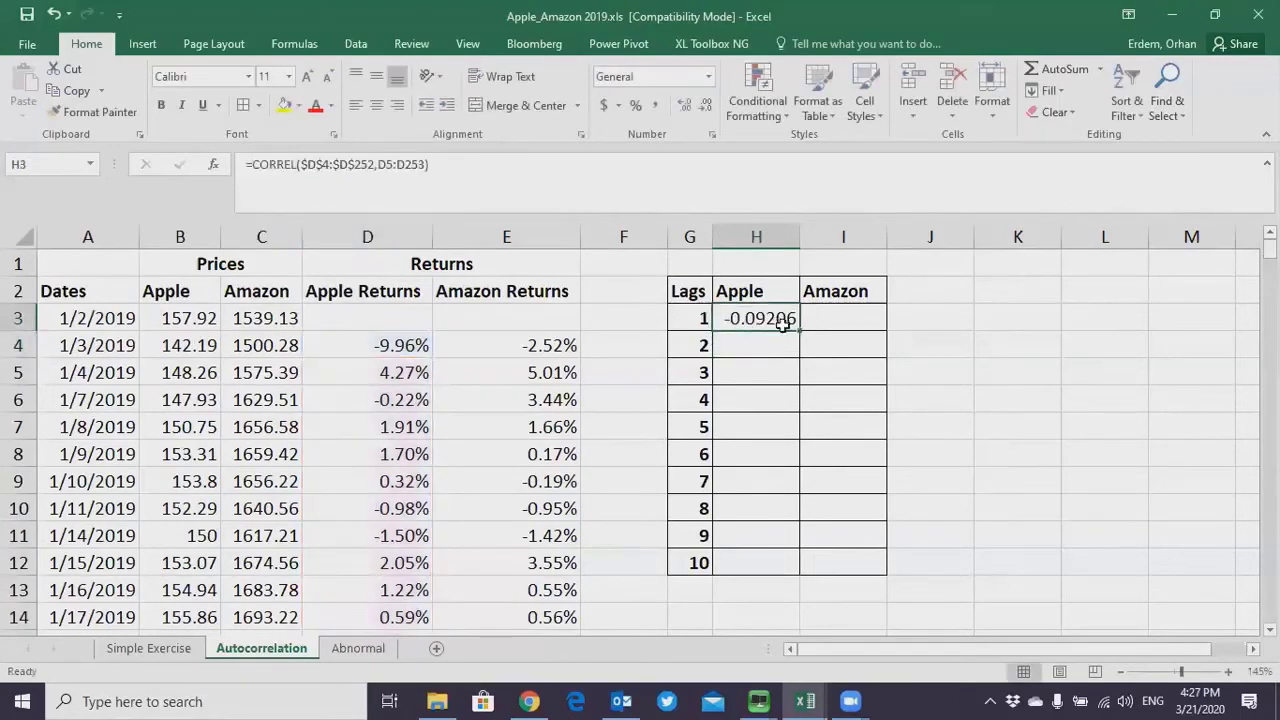
left_click_drag(799, 328, 791, 562)
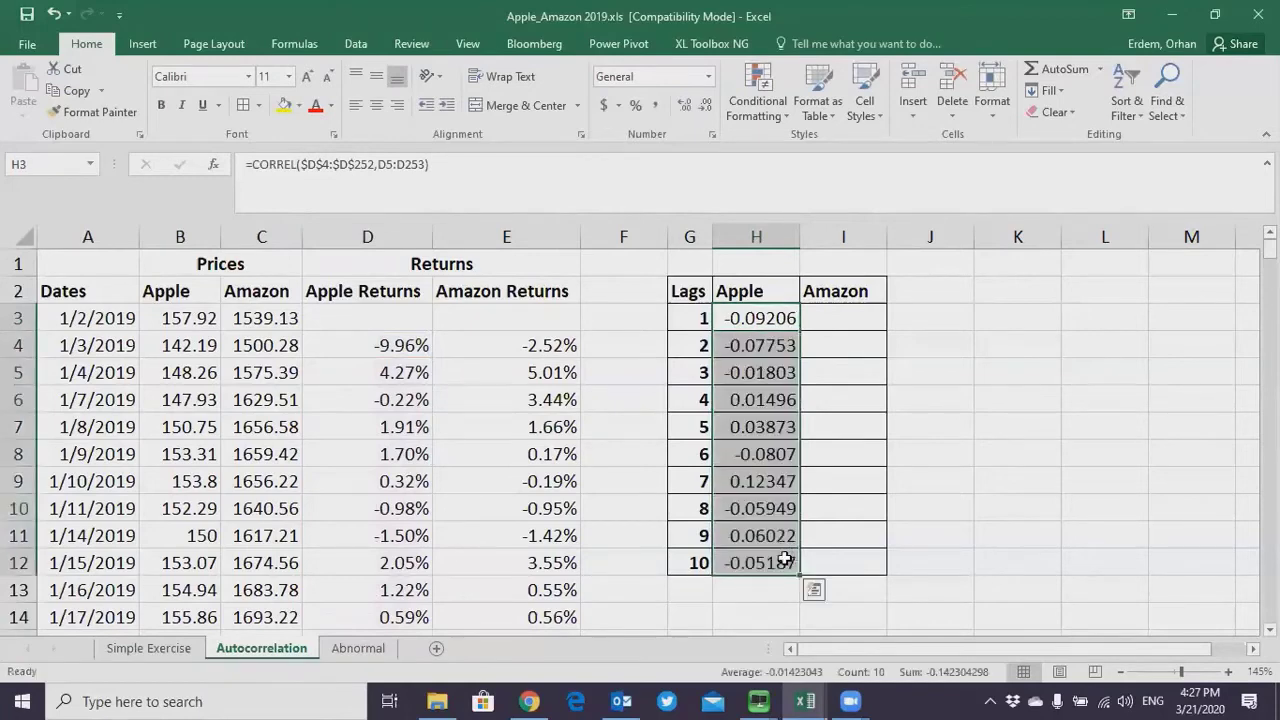
left_click(758, 318)
left_click(760, 348)
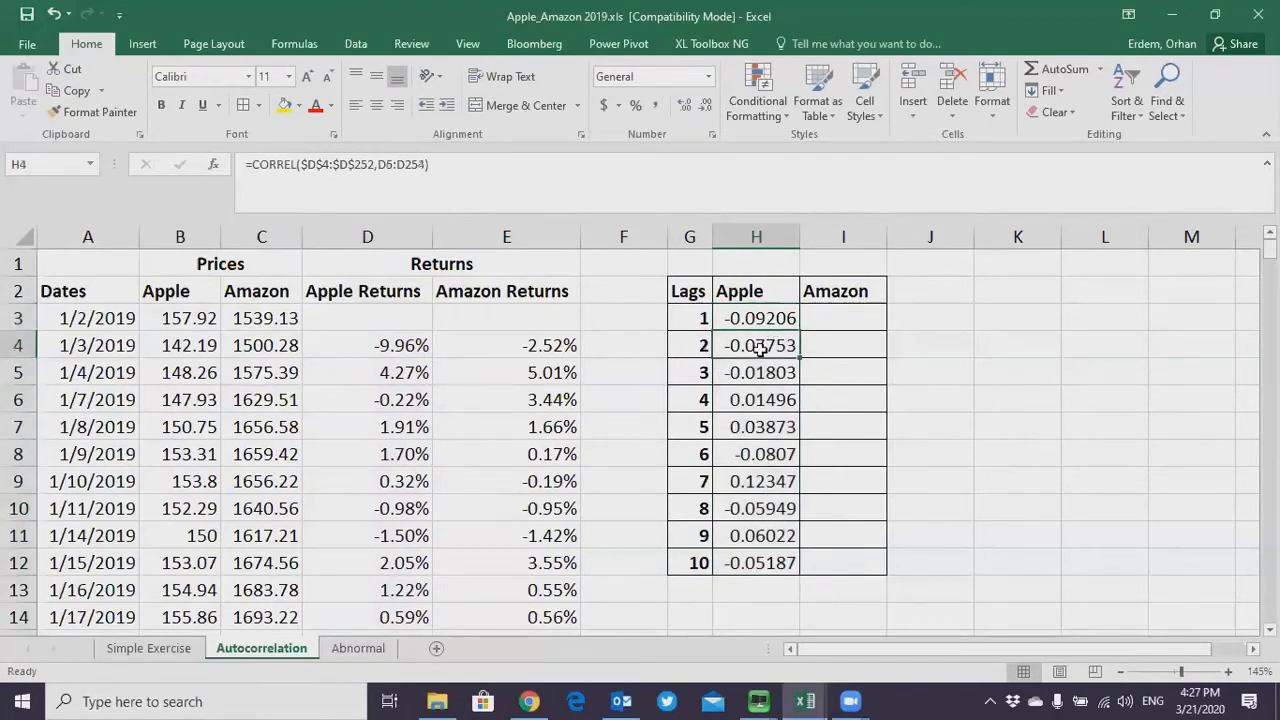
left_click(760, 372)
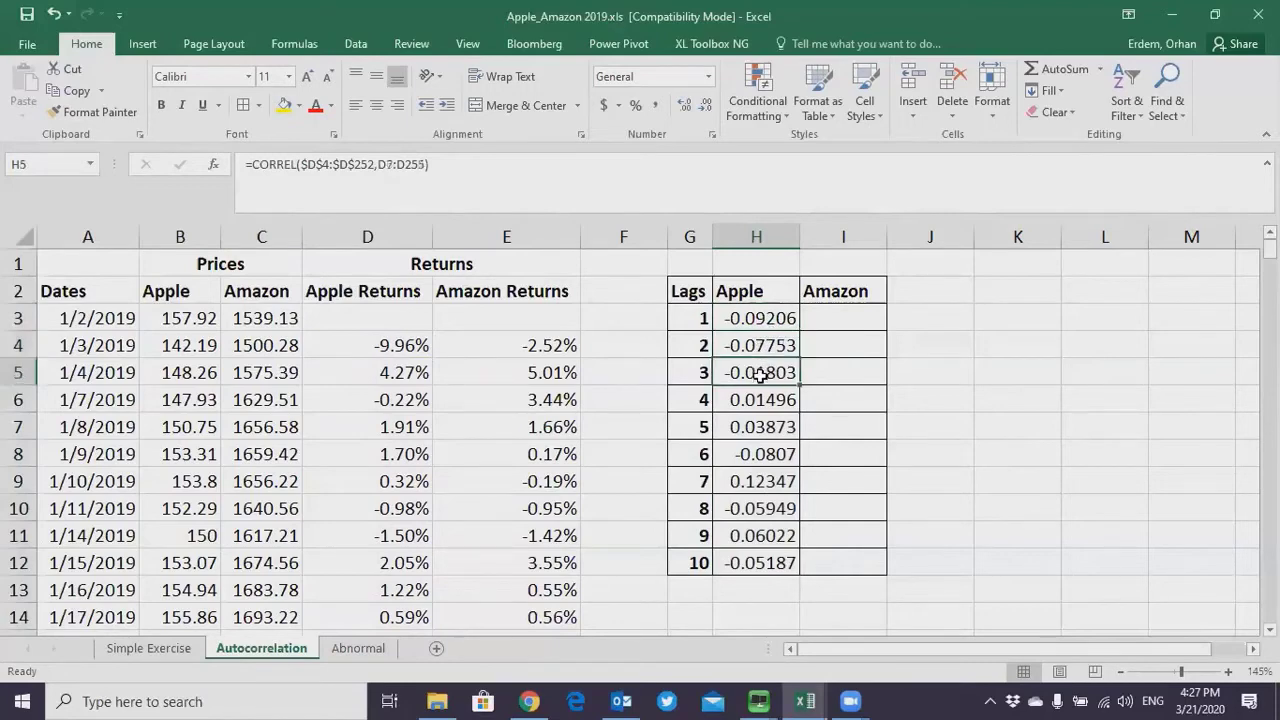
left_click(760, 400)
left_click(760, 427)
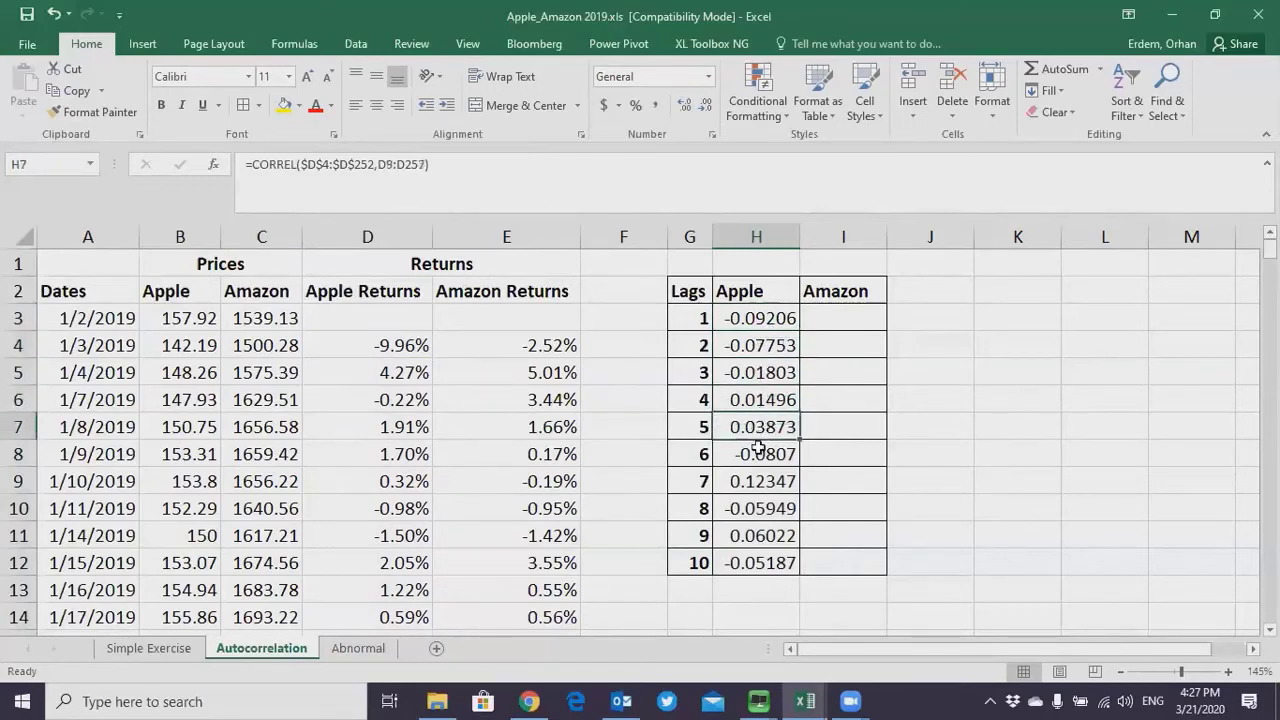
Review Stock A's 1-lagged and 2-lagged labels on the Simple Exercise sheet and return to Apple's lag 1 formula on the Autocorrelation sheet
left_click(148, 648)
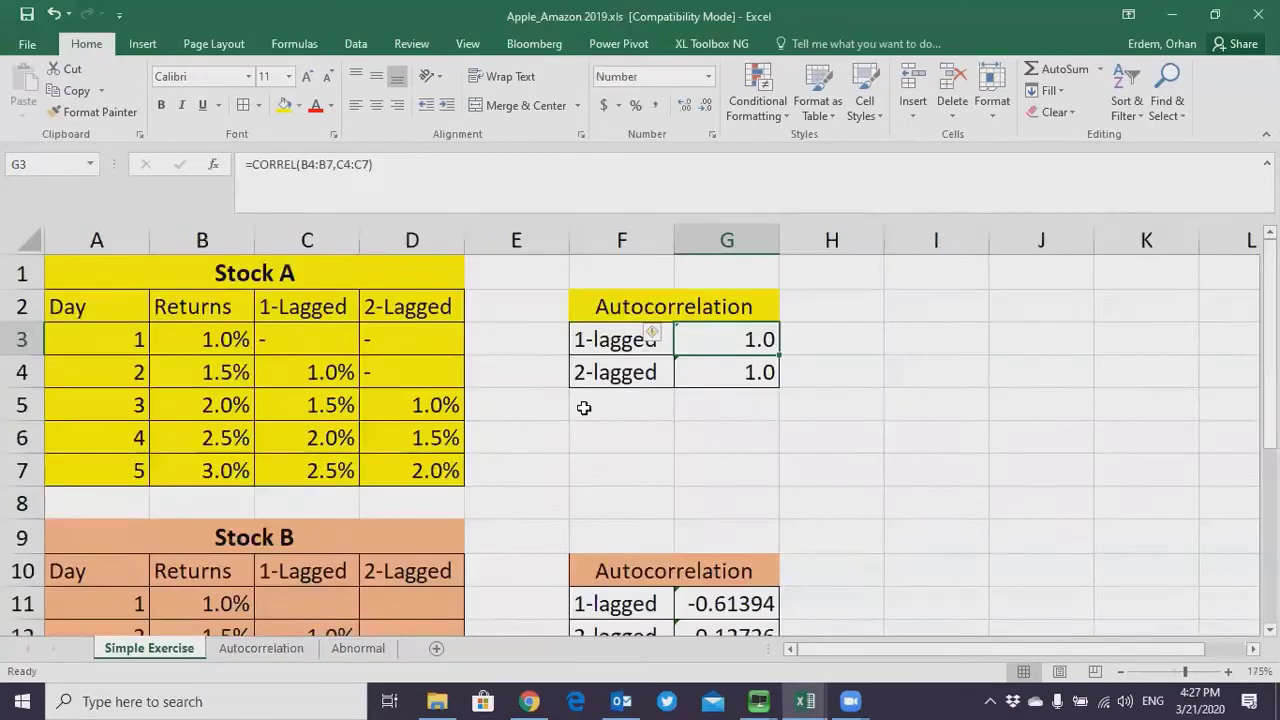
left_click(615, 338)
key("Down")
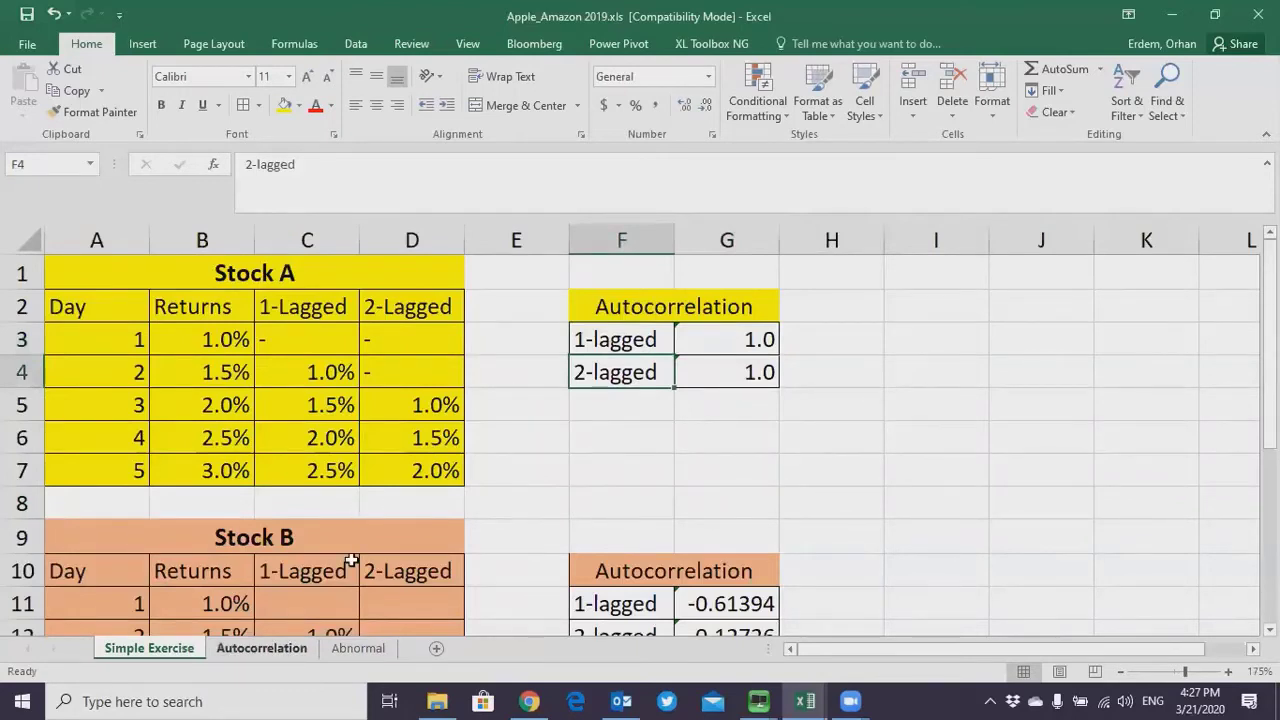
left_click(503, 503)
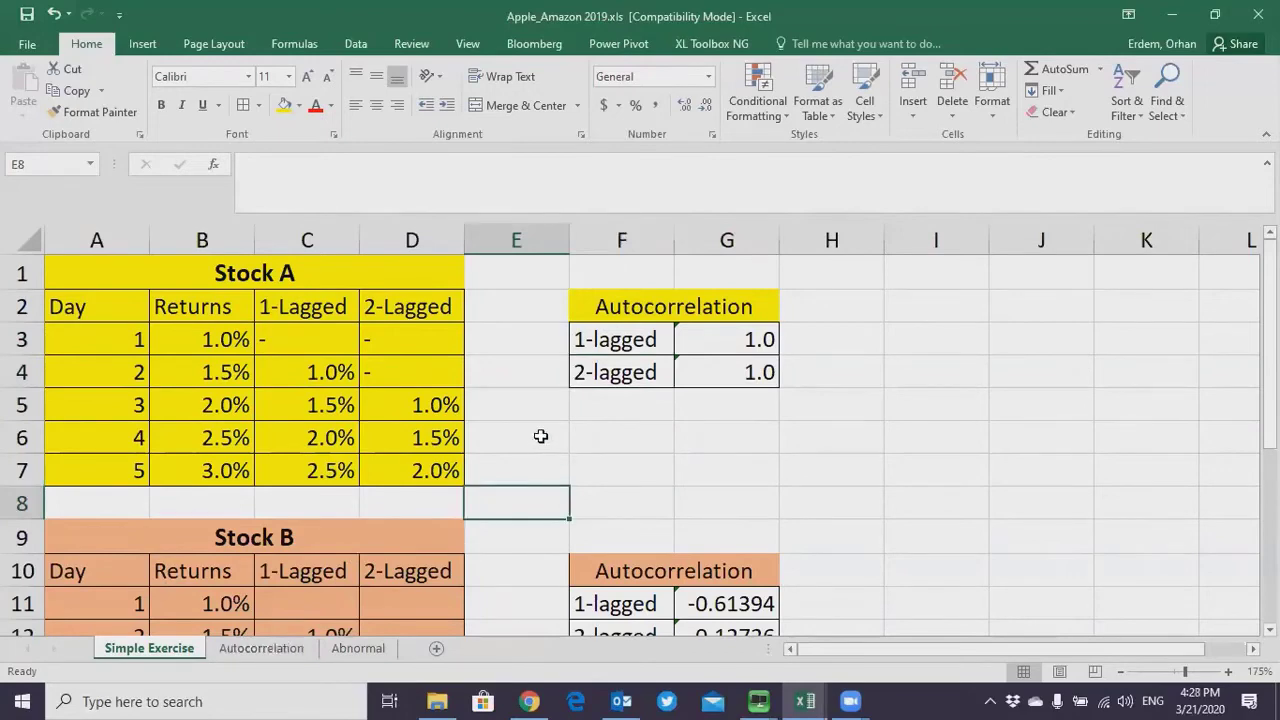
key("ctrl+Page_Down")
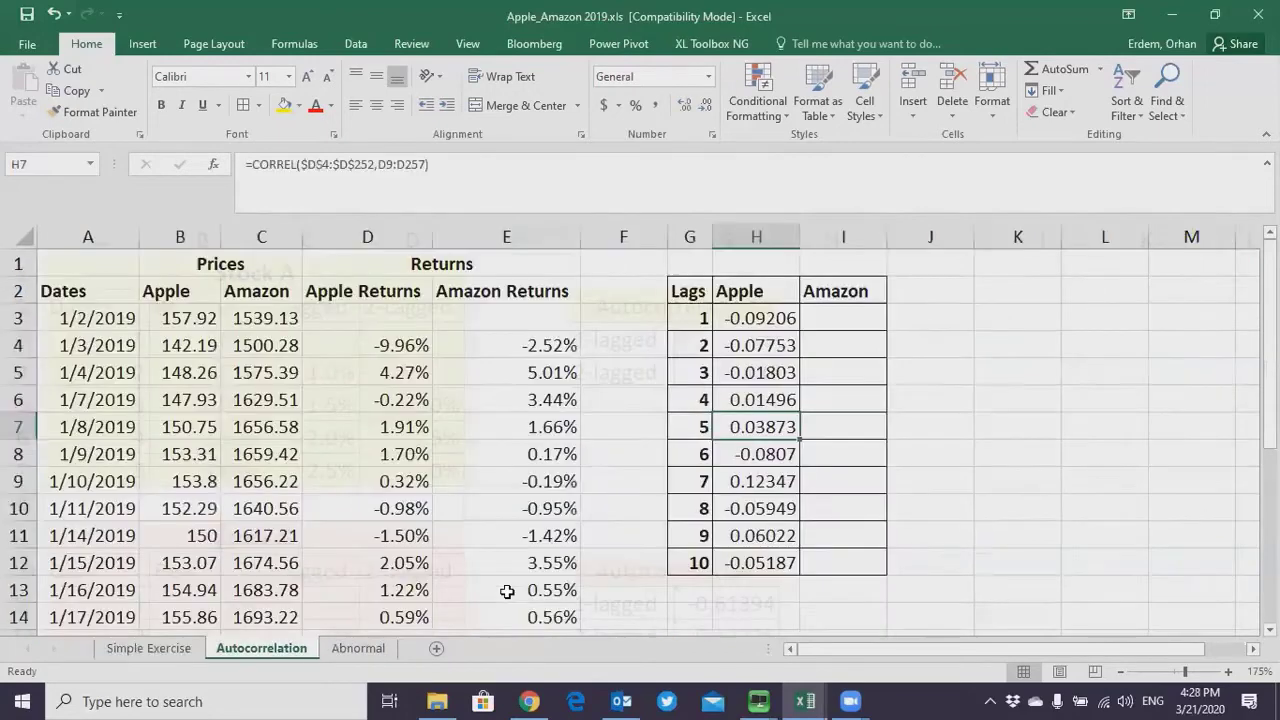
left_click(760, 320)
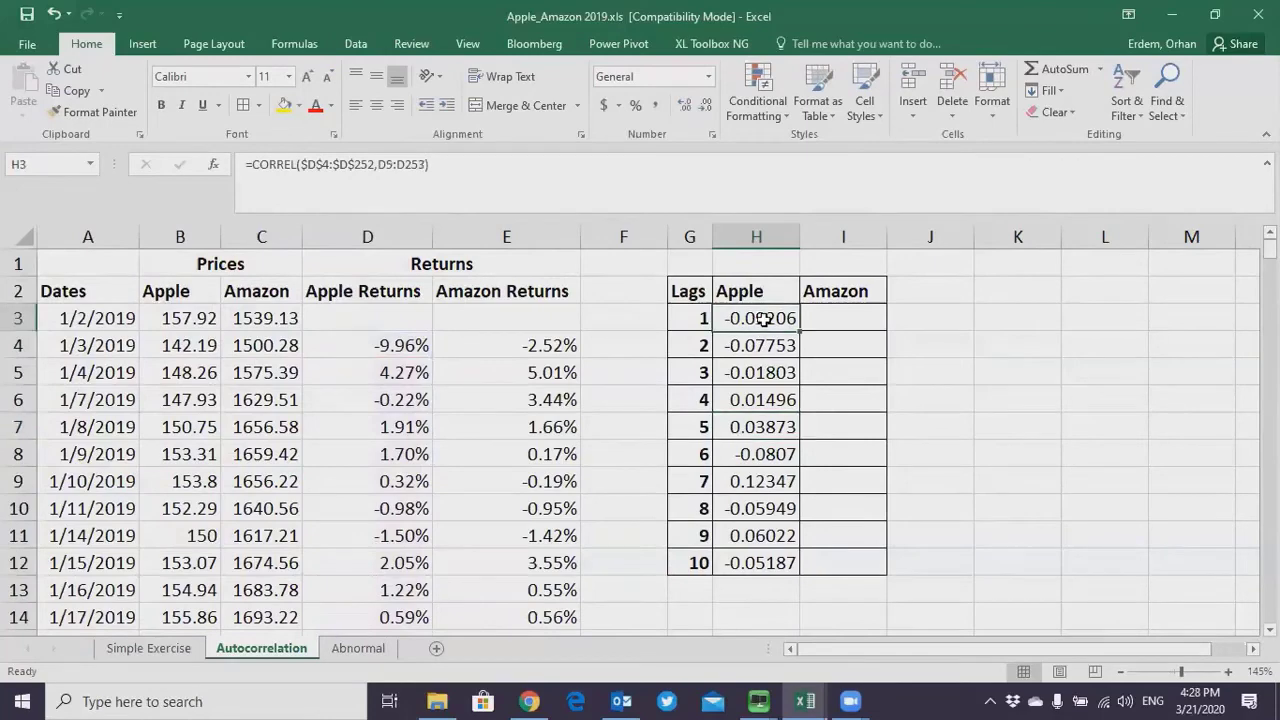
Start a CORREL formula in I3 for Amazon's lag 1, with E4:E252 of Amazon Returns as the first array
left_click(829, 320)
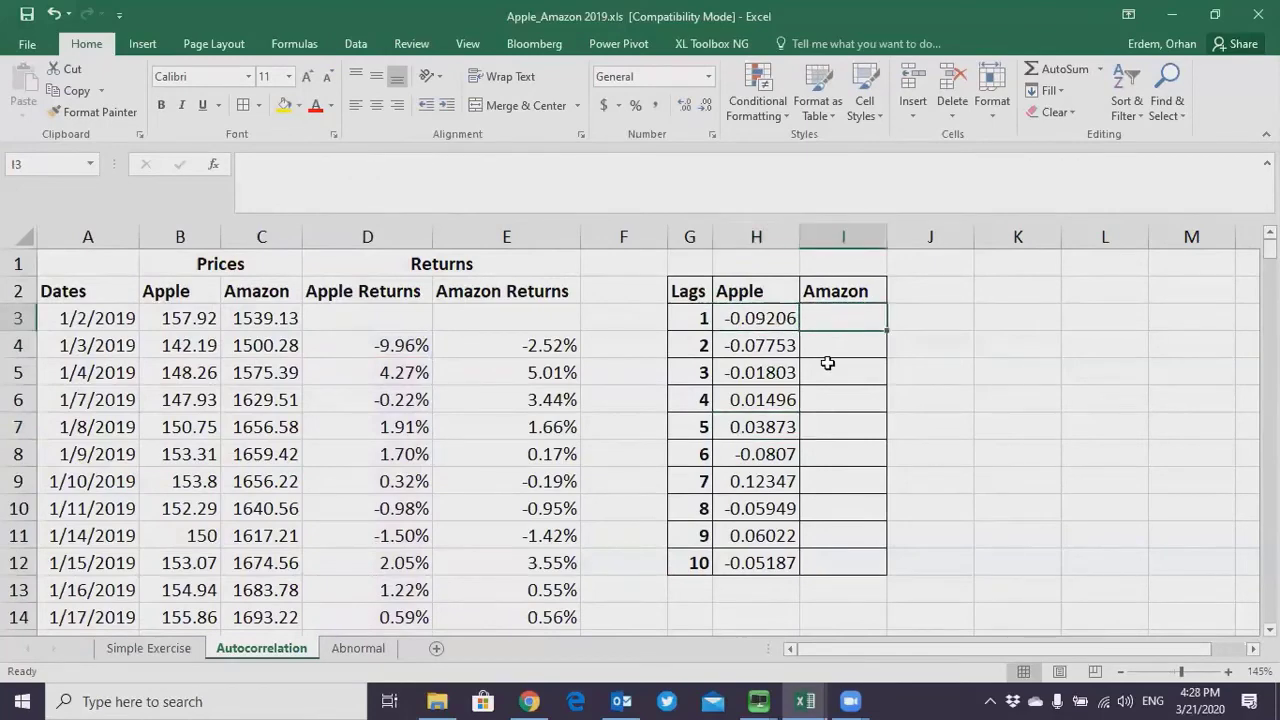
type("=corr")
key("Tab")
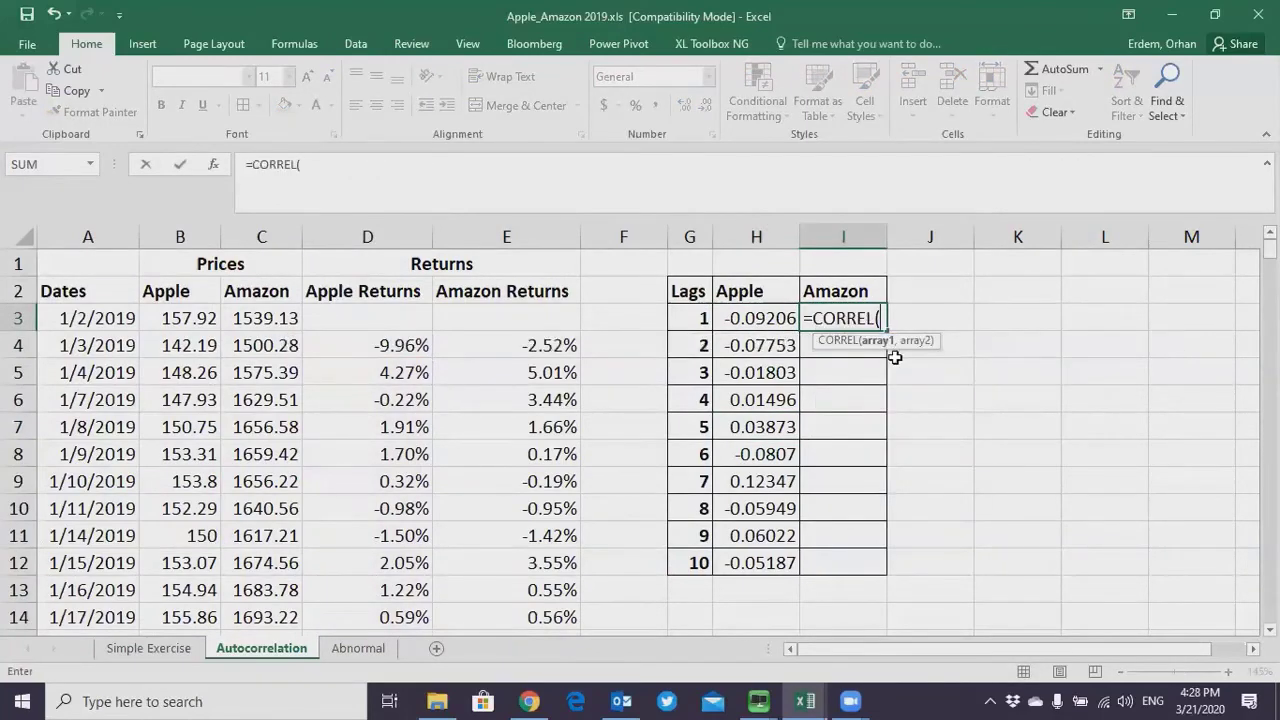
left_click(547, 344)
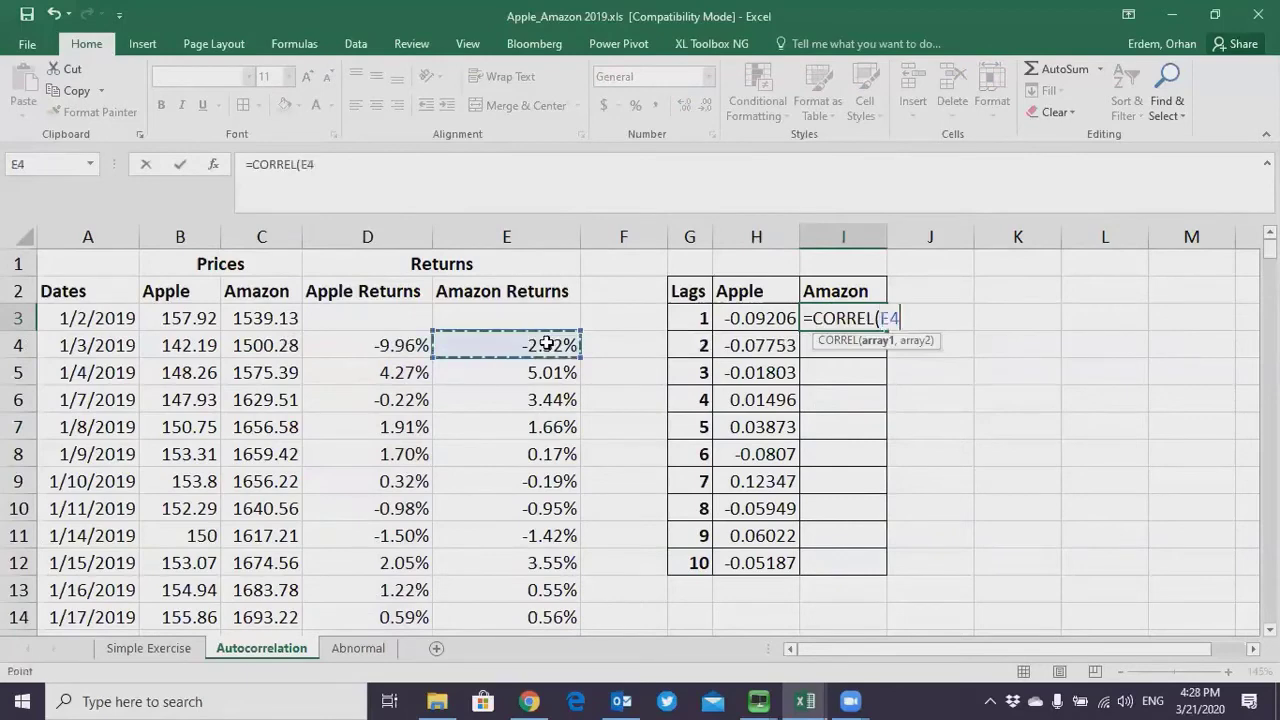
key("ctrl+shift+Down")
key("shift+Up")
key("shift+Up")
key("shift+Up")
key("shift+Up")
key("shift+Up")
key("shift+Up")
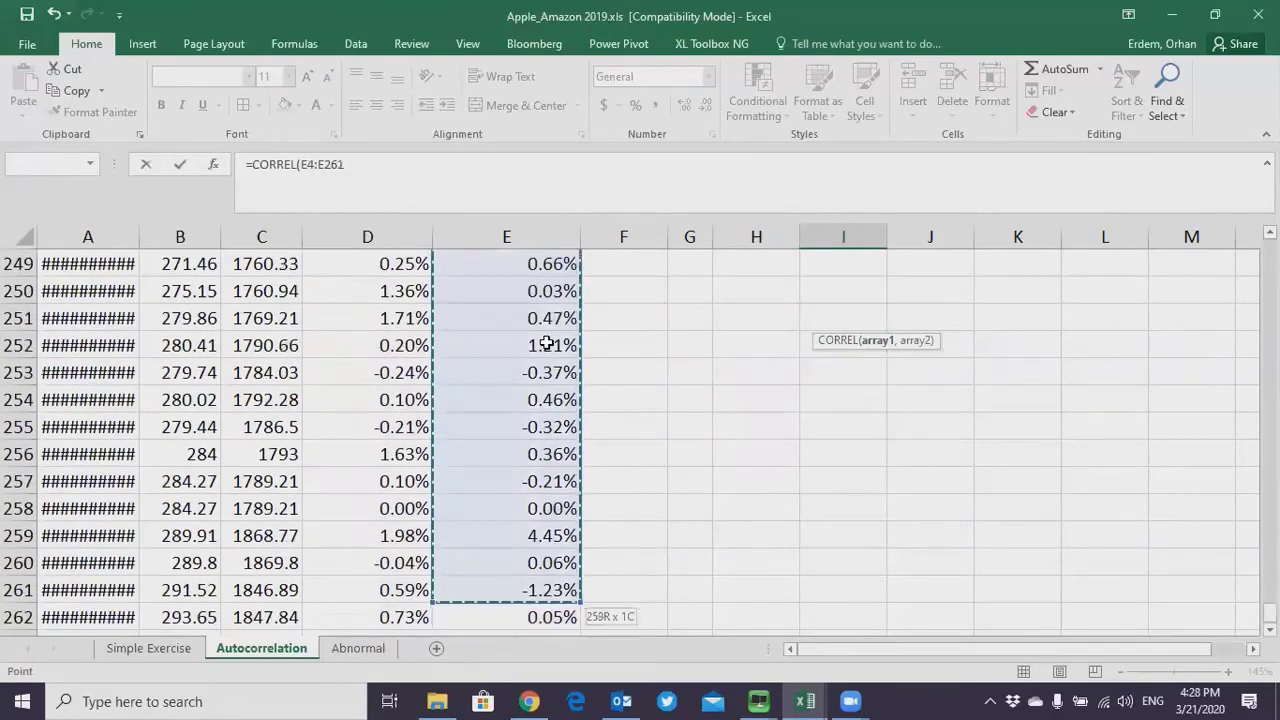
key("shift+Up")
key("shift+Up")
key("shift+Up")
key("shift+Up")
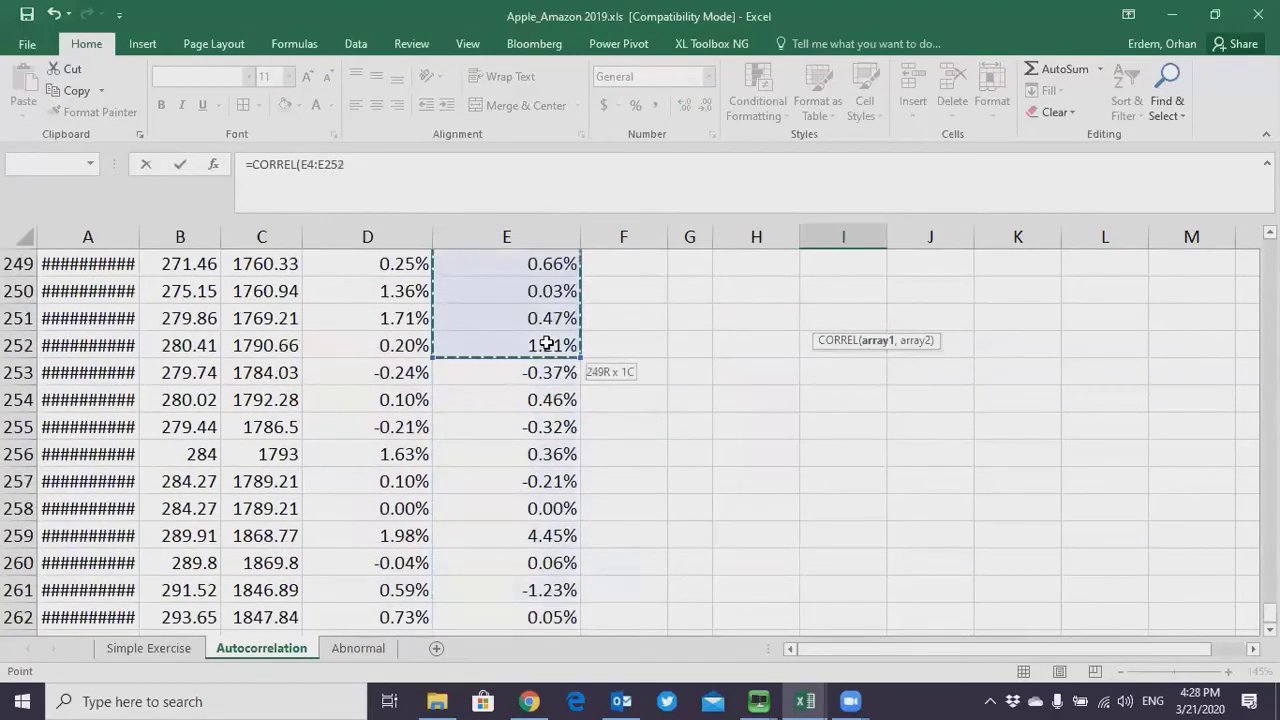
type(",")
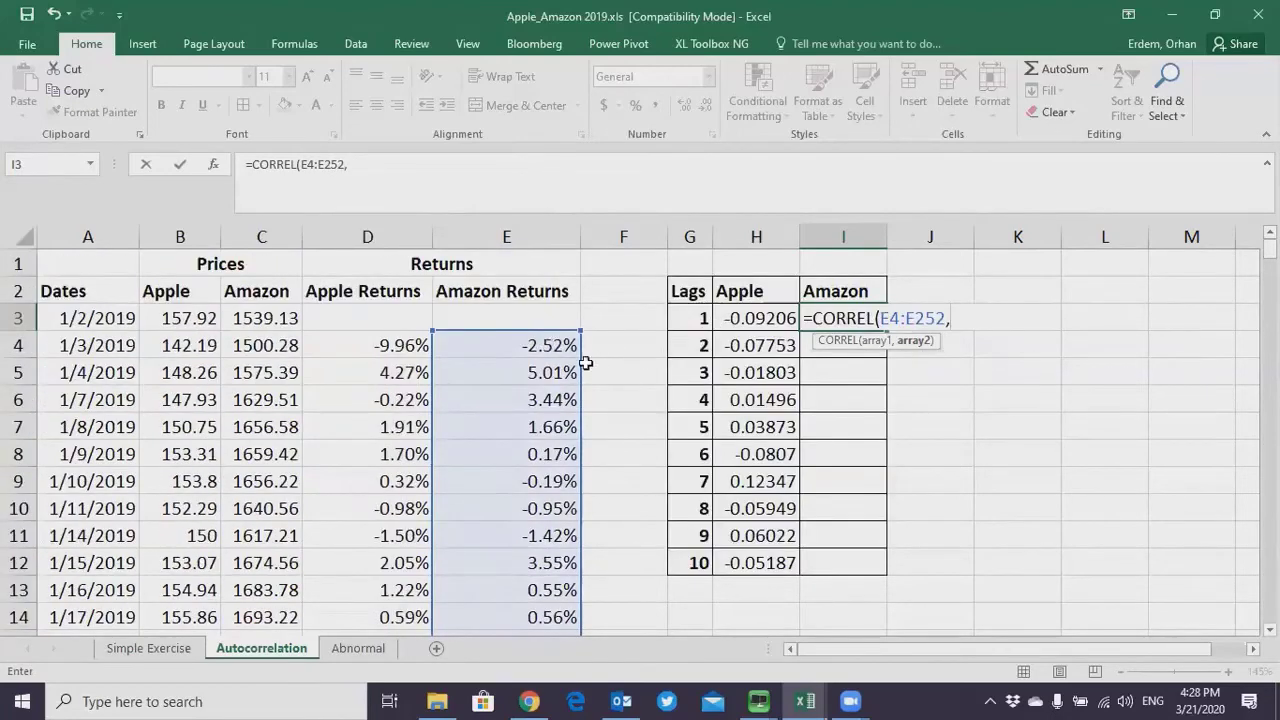
Set E5:E253 of Amazon Returns as the second array of the CORREL formula in I3
left_click(554, 368)
key("ctrl+shift+Down")
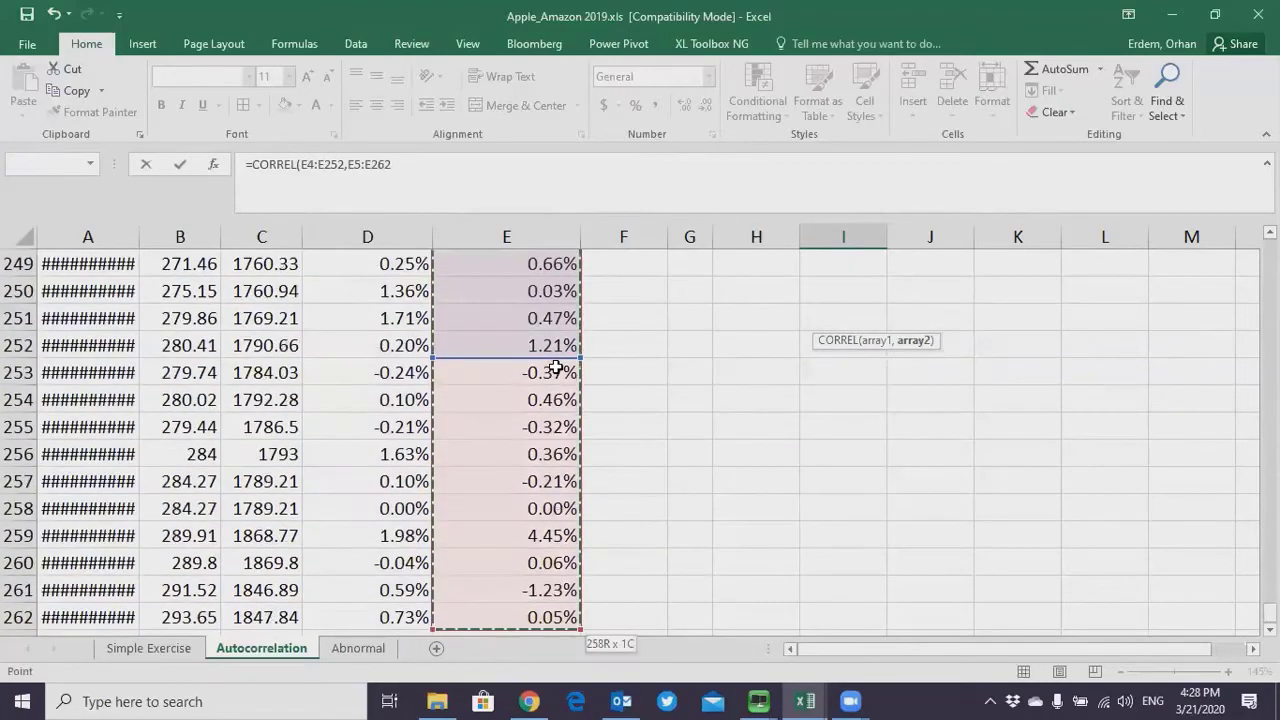
key("shift+Up")
key("shift+Up")
key("shift+Up")
key("shift+Up")
key("shift+Up")
key("shift+Up")
key("shift+Up")
key("shift+Up")
key("shift+Up")
key("shift+Up")
key("shift+Up")
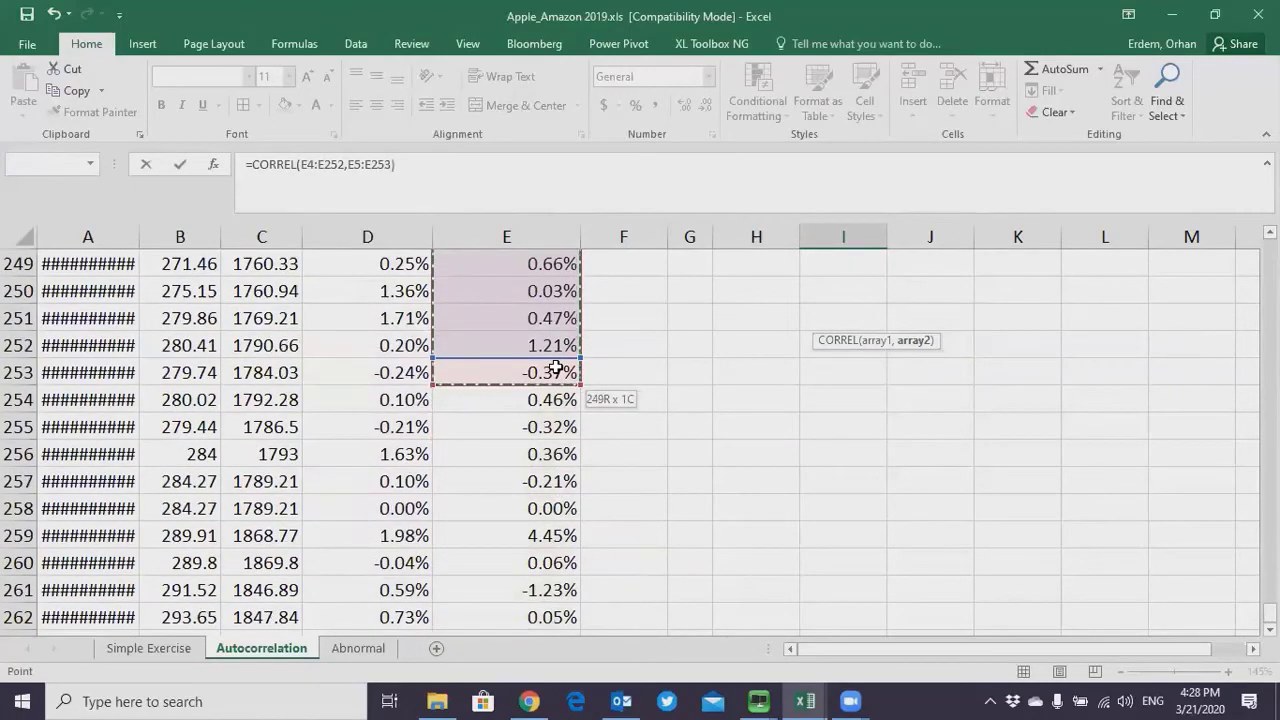
Make the first array in I3 absolute as $E$4:$E$252 and fill the formula through I12 for lags 1 to 10
left_click(405, 160)
left_click(308, 166)
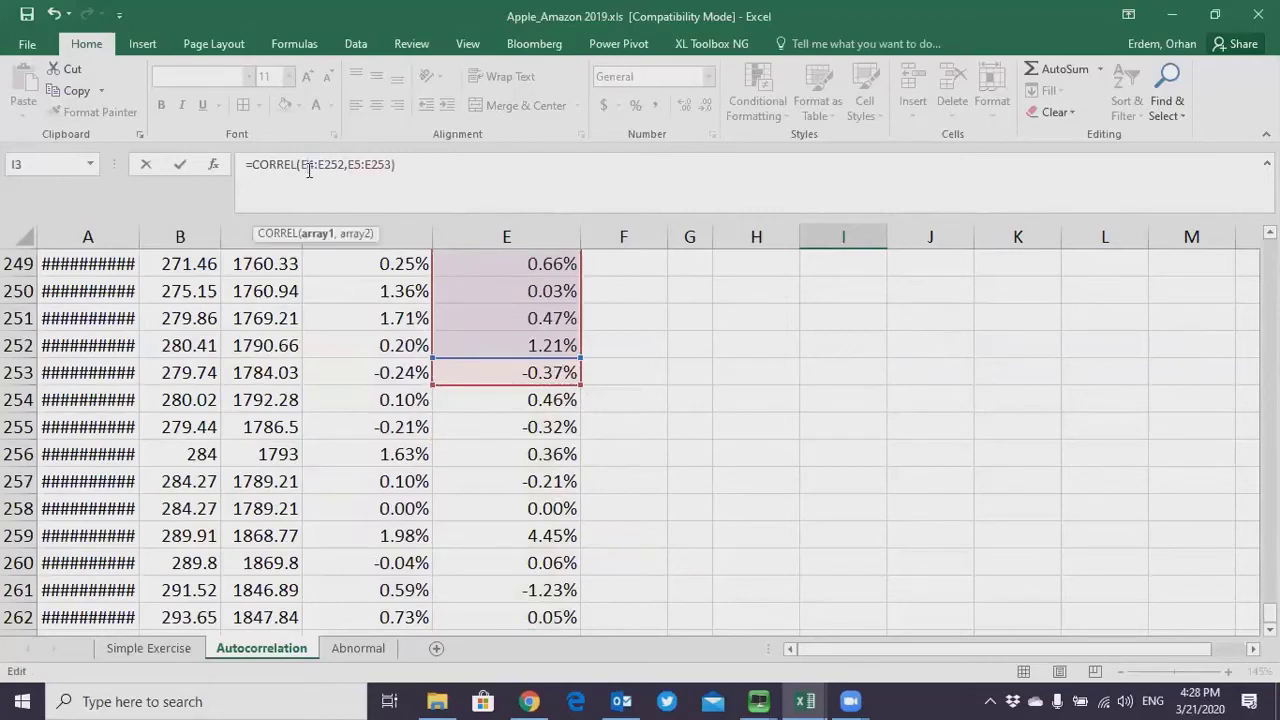
key("F4")
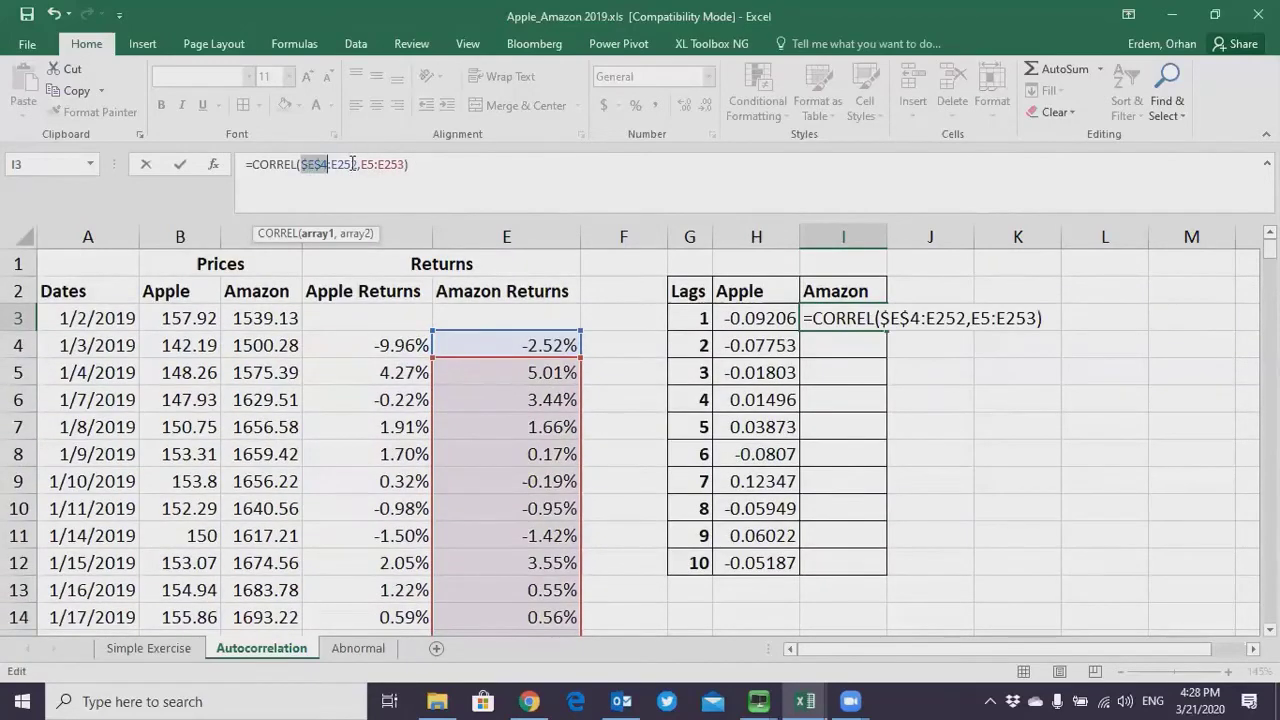
left_click(348, 164)
key("F4")
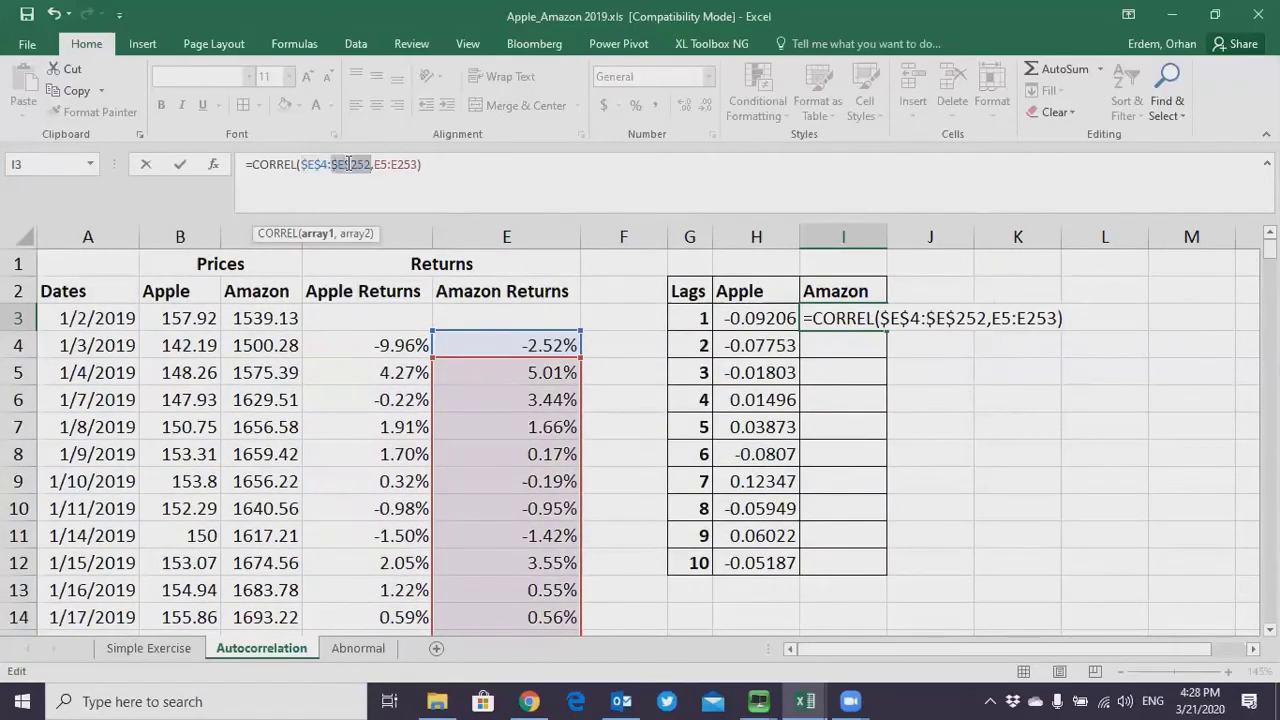
key("ctrl+Return")
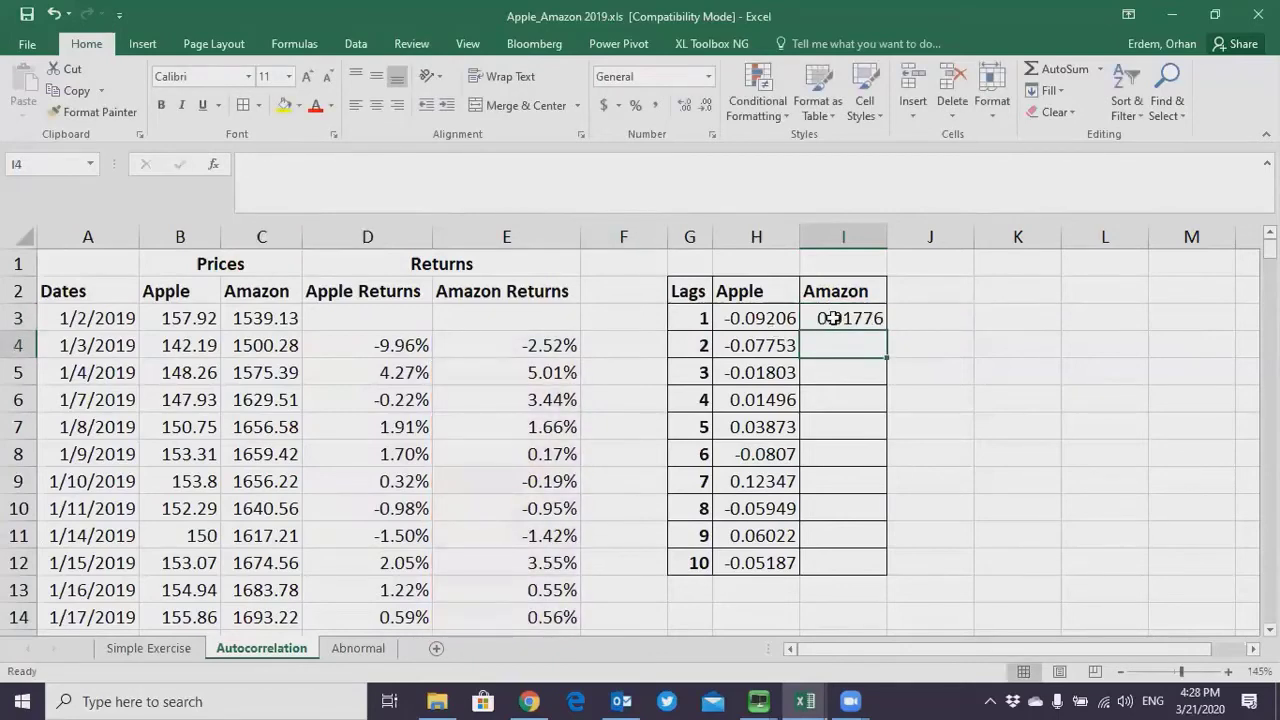
double_click(888, 330)
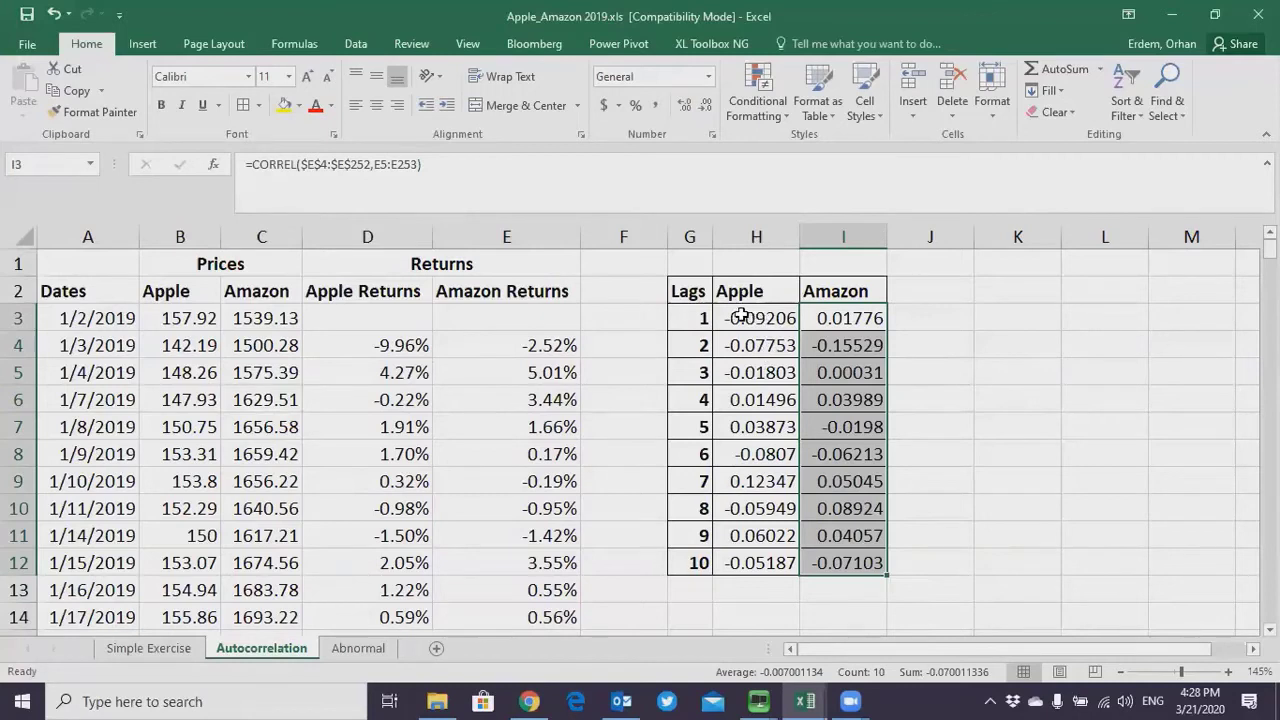
Insert a clustered column chart of Apple's and Amazon's autocorrelations from H2:I12, including the headers
left_click_drag(737, 316, 829, 334)
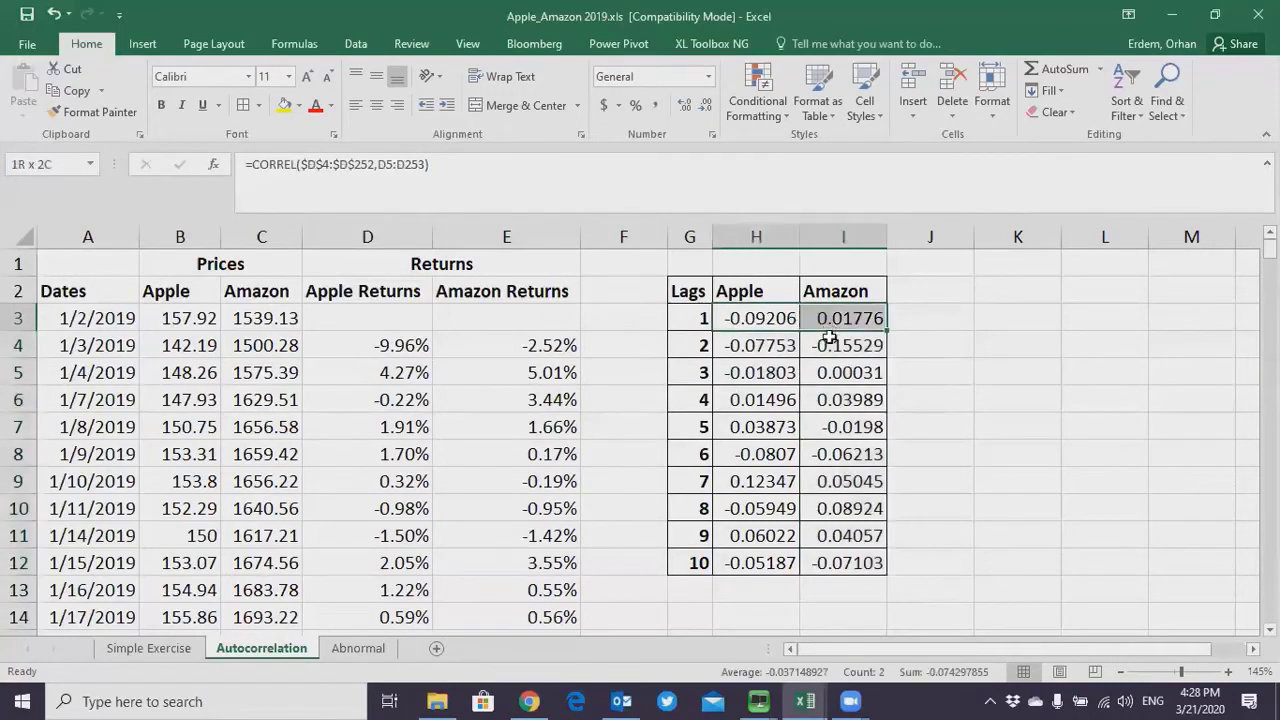
left_click_drag(749, 290, 835, 345)
left_click_drag(835, 400, 836, 537)
left_click(145, 45)
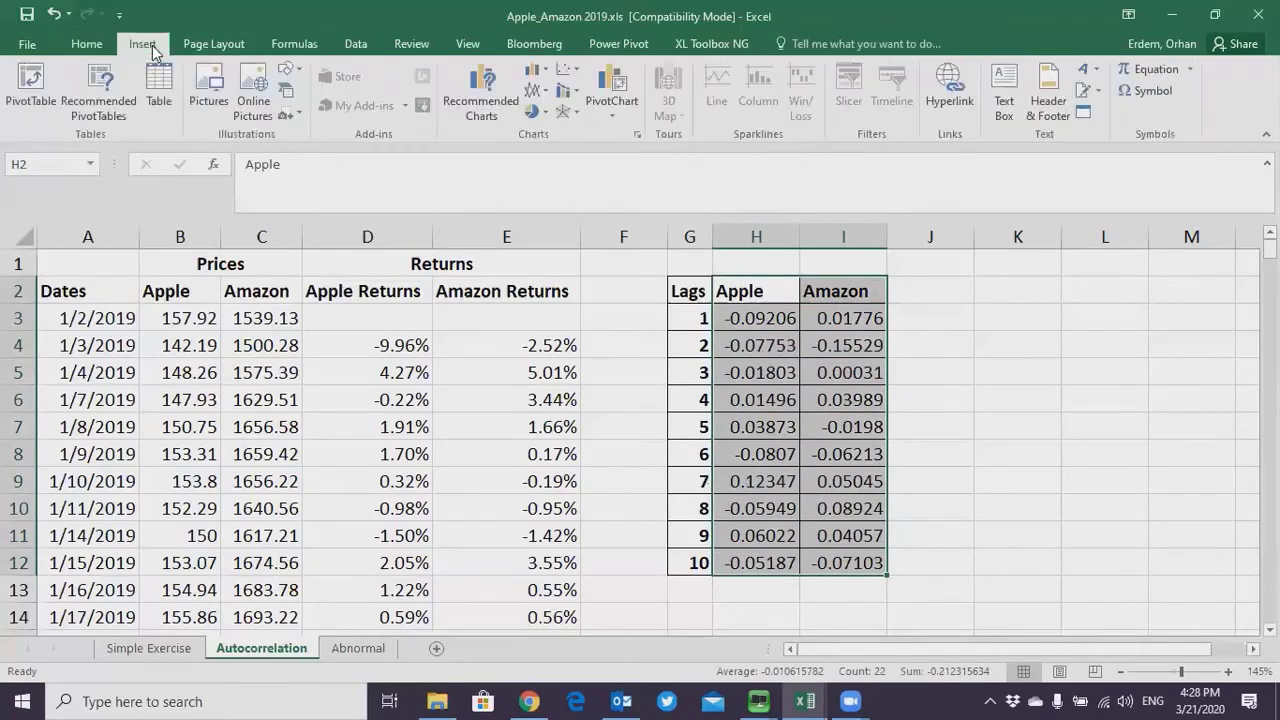
left_click(537, 92)
left_click(546, 193)
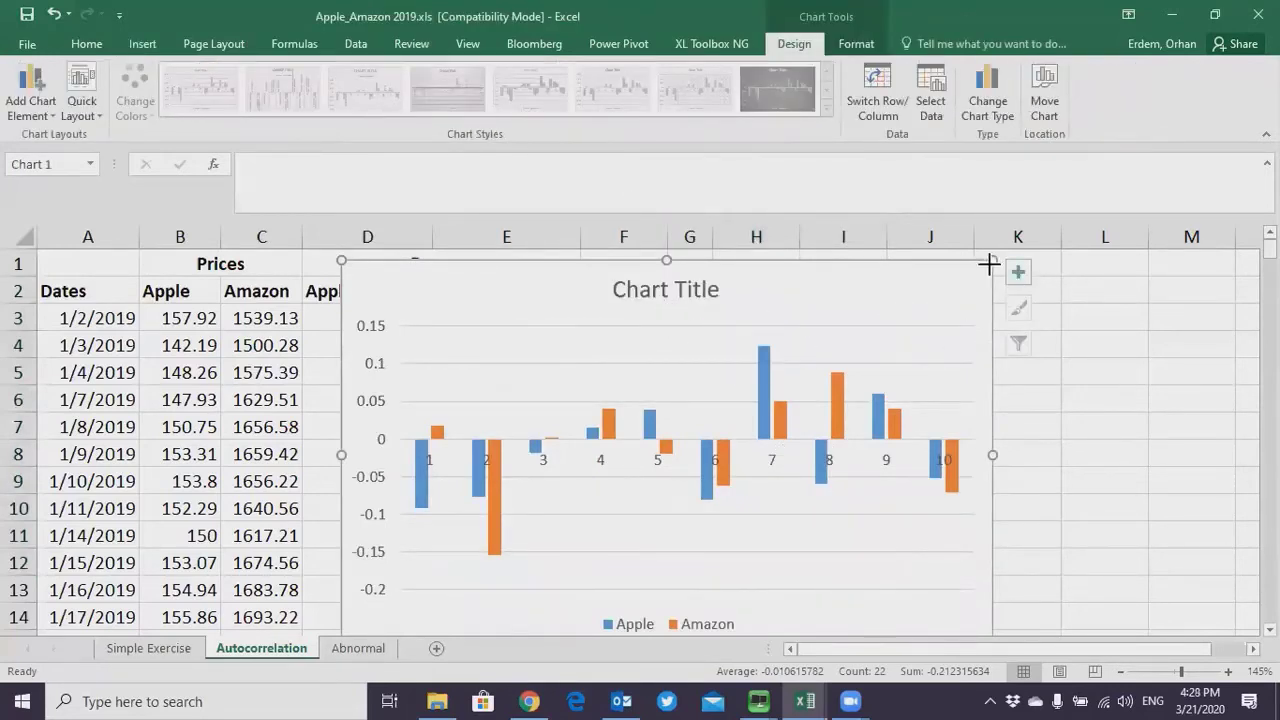
Slightly resize the chart and set its vertical axis bounds to a minimum of -1 and a maximum of 1
left_click_drag(986, 260, 987, 269)
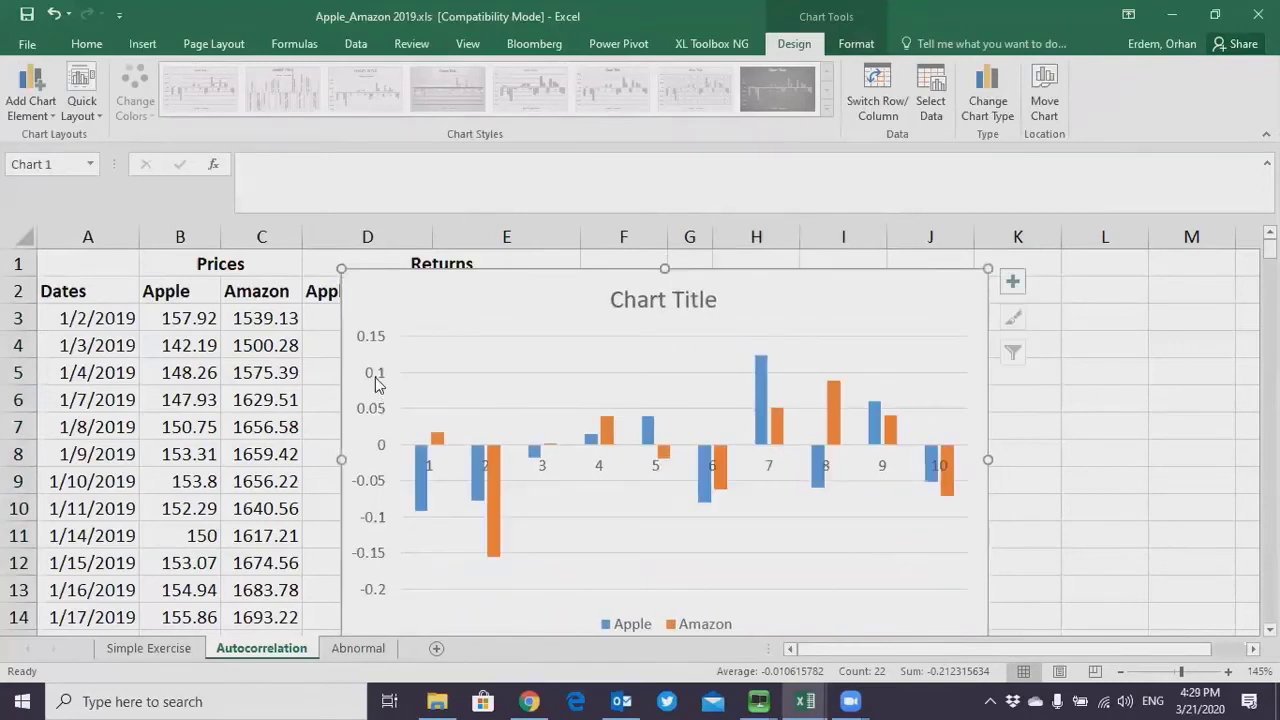
right_click(378, 383)
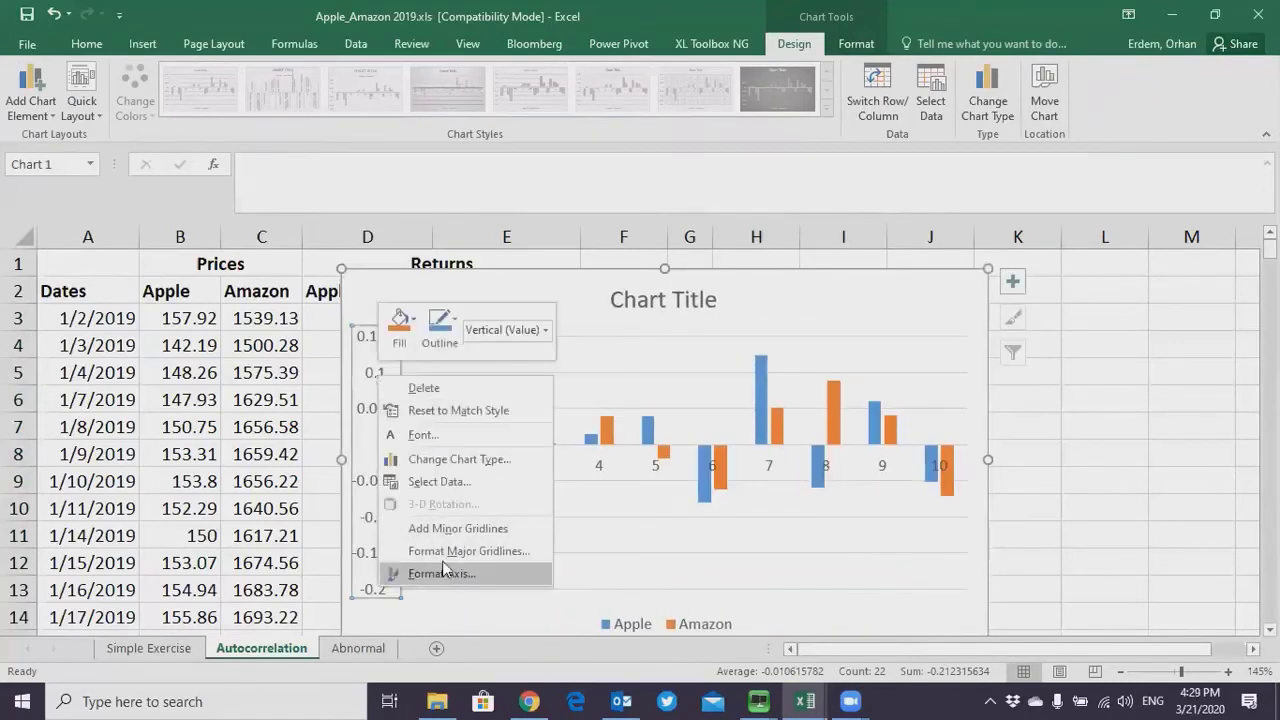
left_click(400, 571)
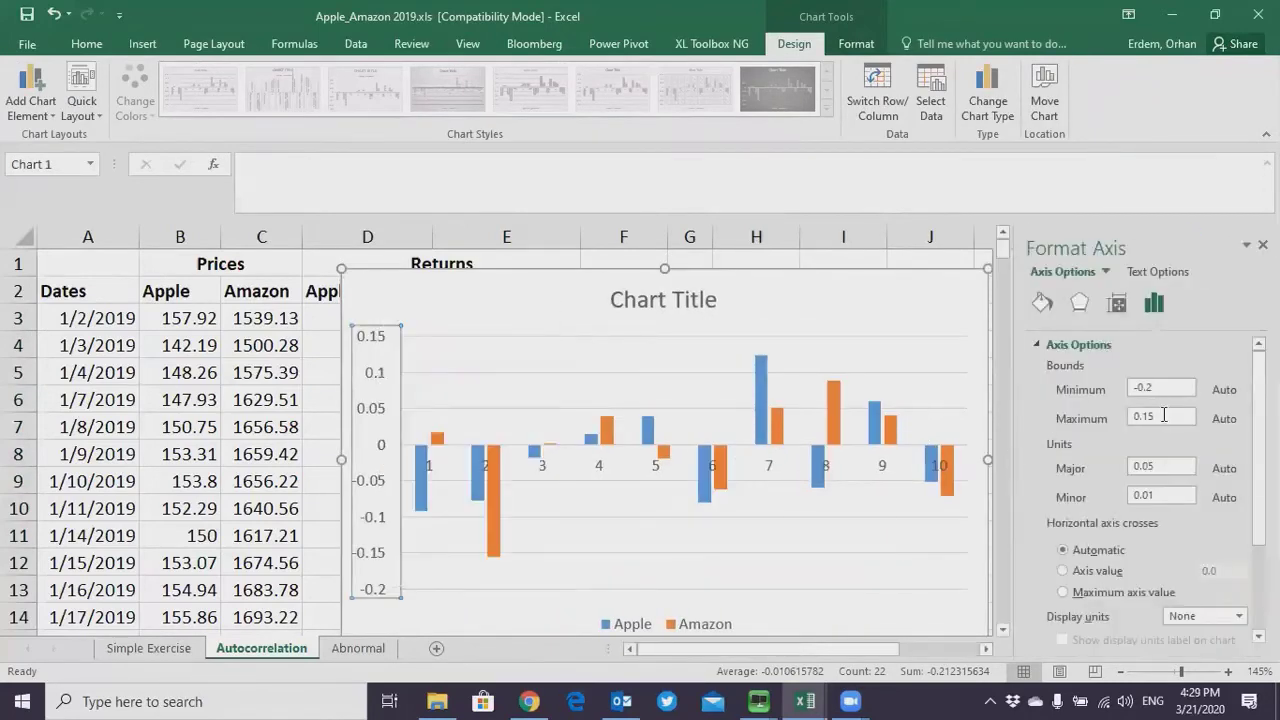
left_click_drag(1164, 415, 1104, 422)
type("1")
double_click(1136, 389)
type("-1")
key("Return")
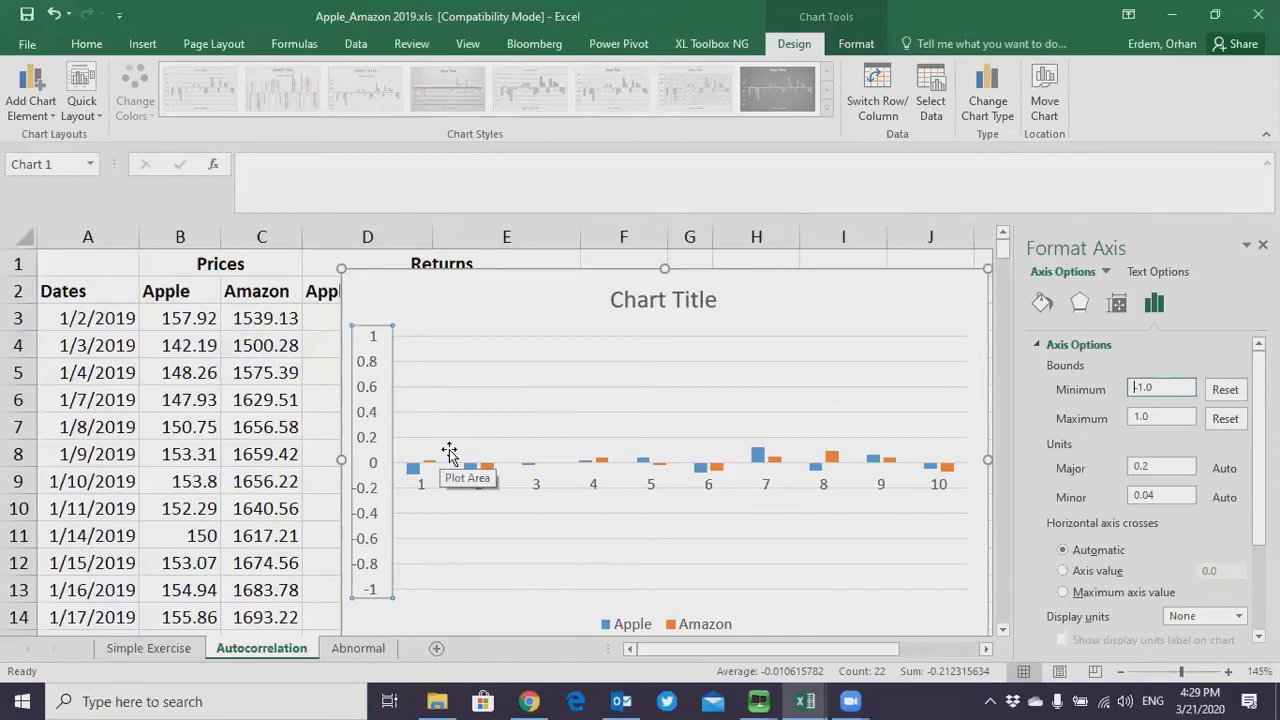
Change the chart title to Autocorrelation
left_click(686, 297)
type("A")
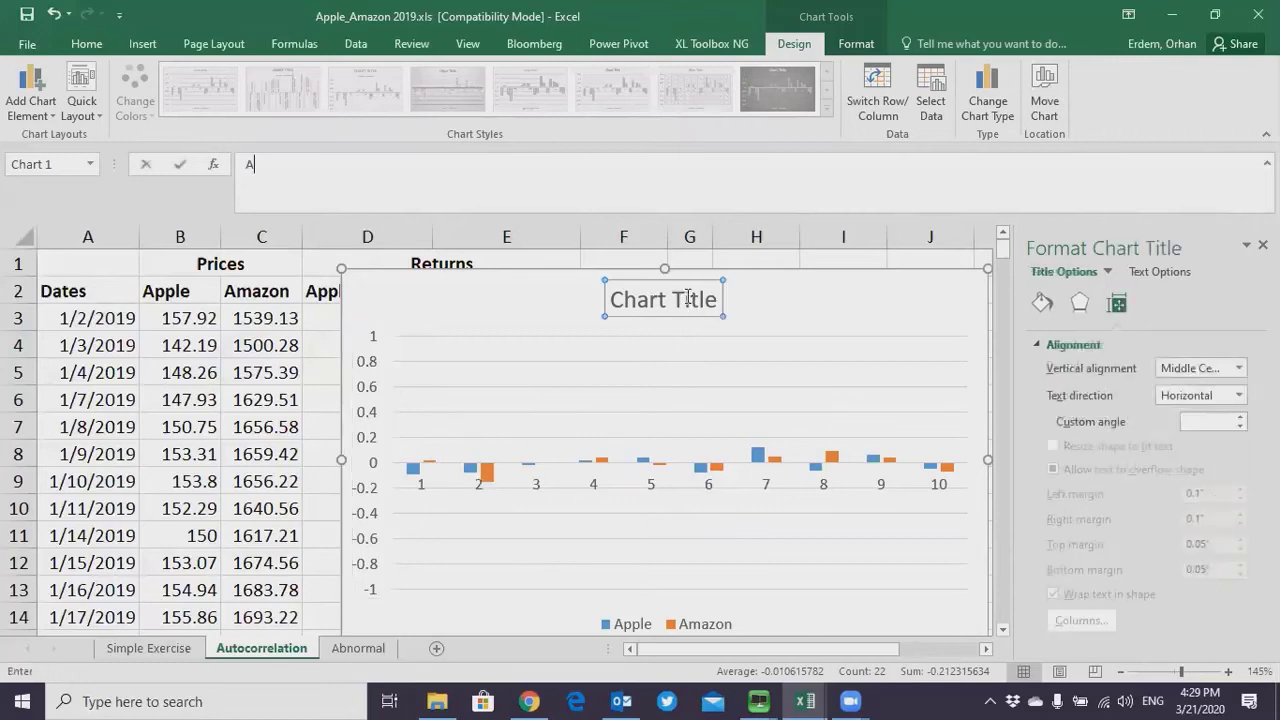
type("utocorre")
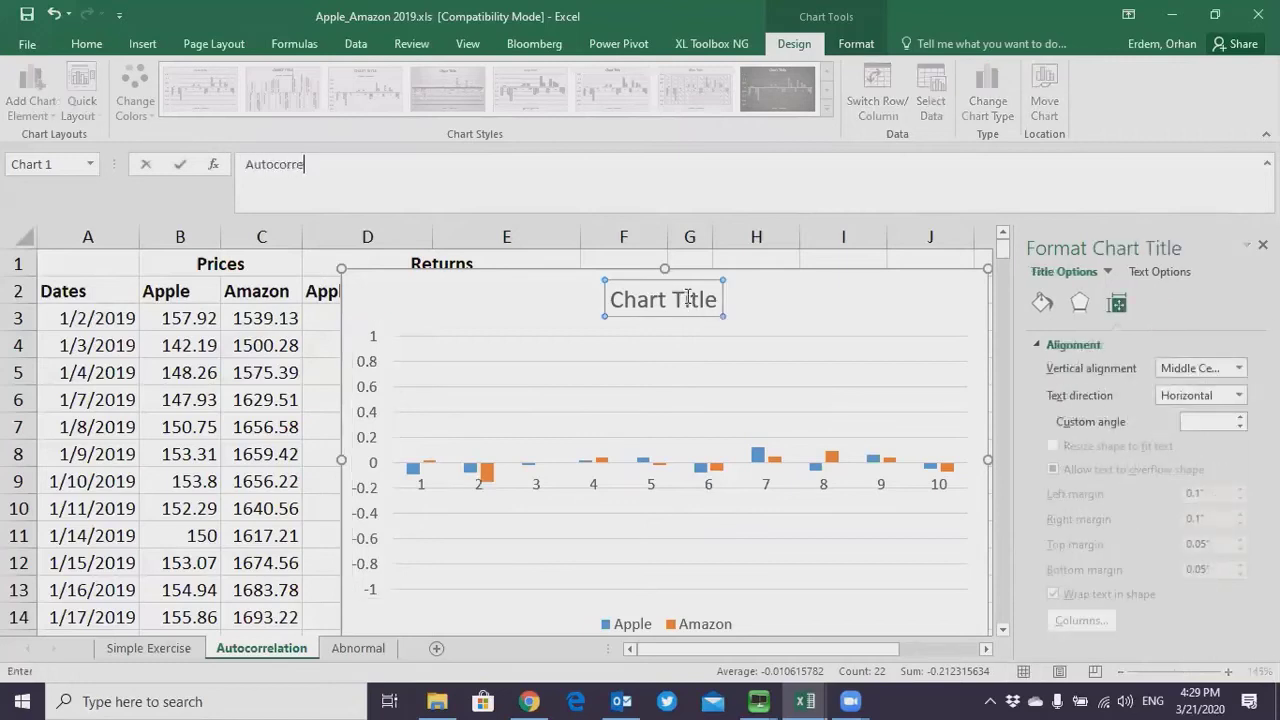
type("lation")
key("Return")
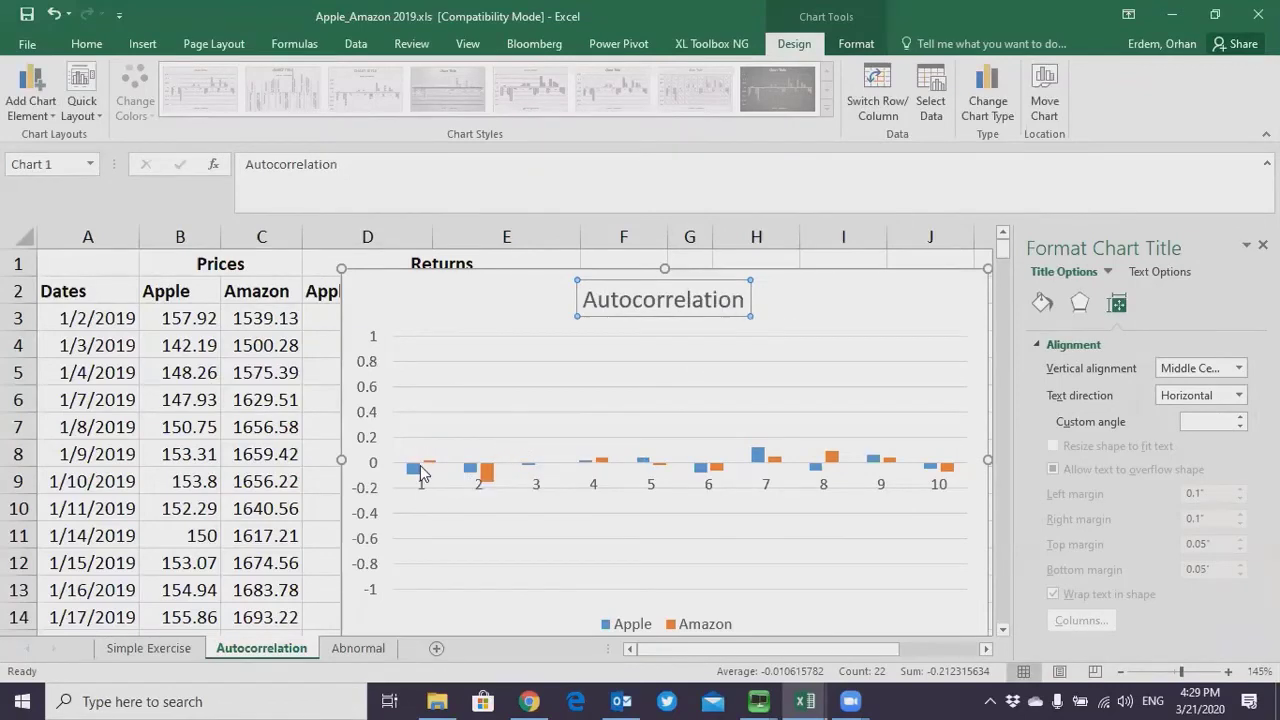
Open the Abnormal sheet, select E4 under Apple Abnormal and dismiss the shape formatting options
mouse_move(417, 468)
key("ctrl+Page_Down")
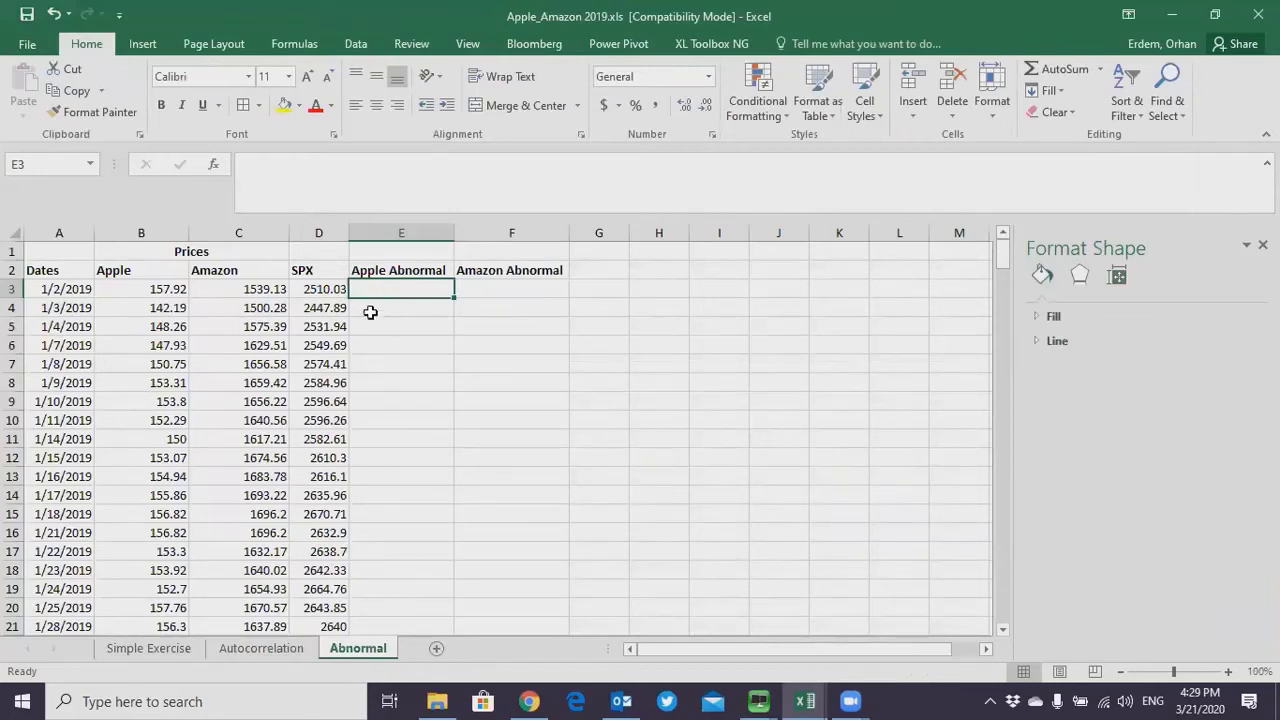
left_click(370, 313)
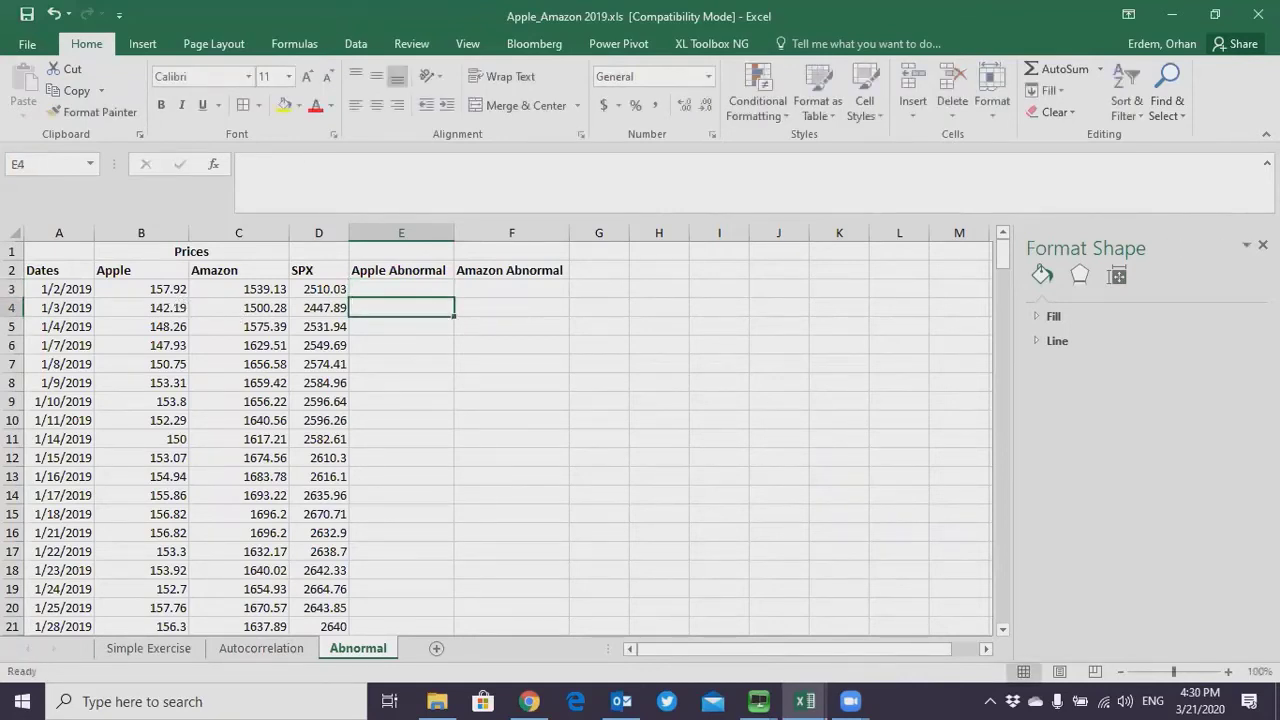
left_click(1262, 245)
scroll(718, 384, "up", 3)
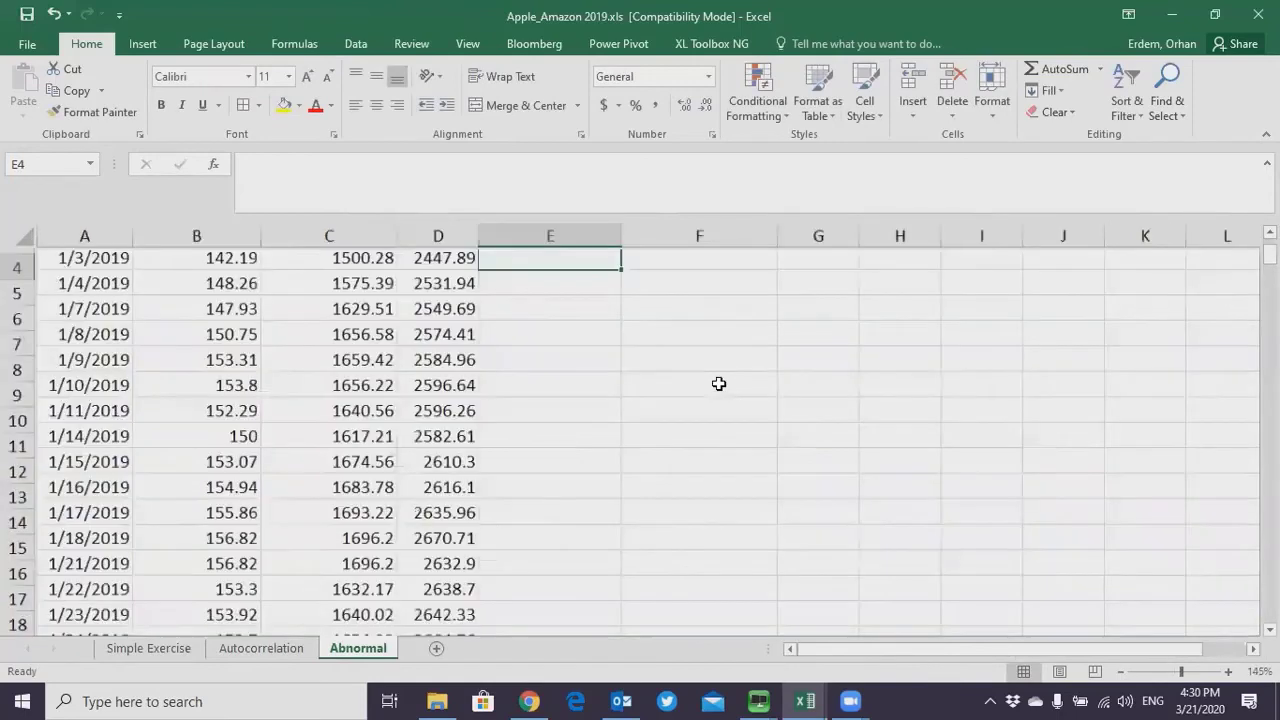
scroll(718, 384, "down", 4)
scroll(717, 383, "up", 5)
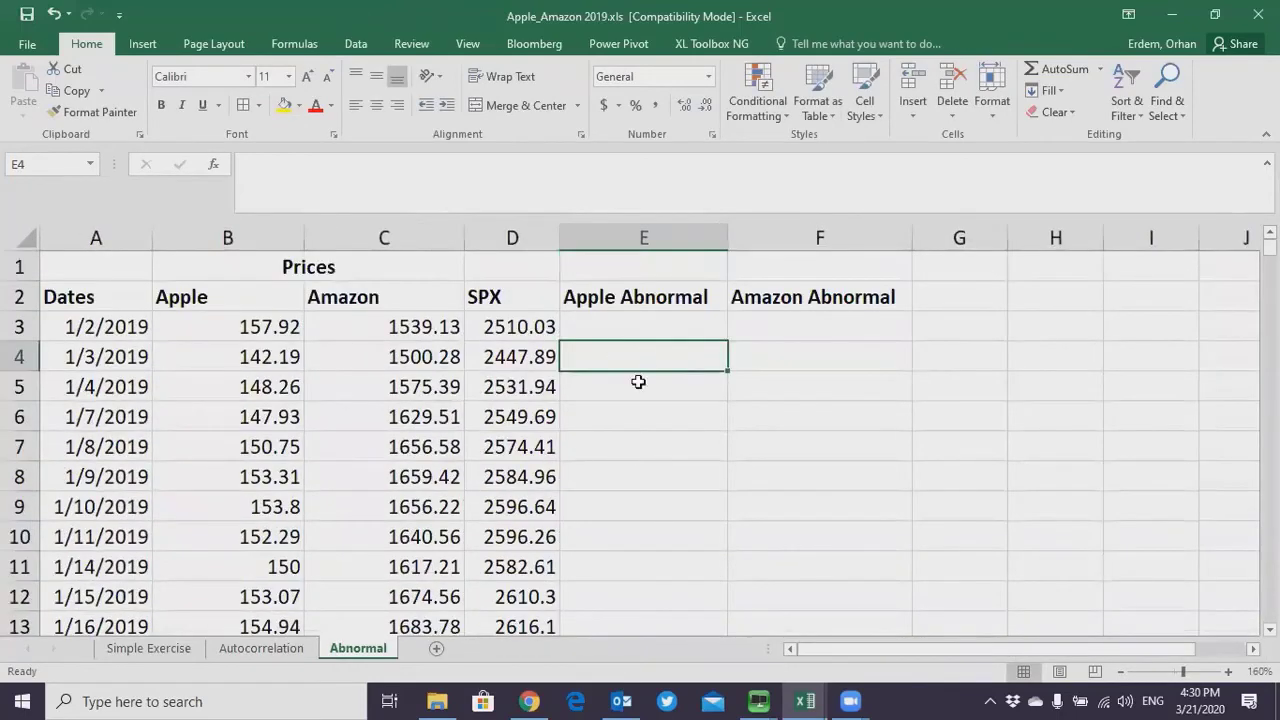
Calculate Apple's first abnormal return over SPX in E4 with =(B4/B3-1)-(D4/D3-1)
type("=")
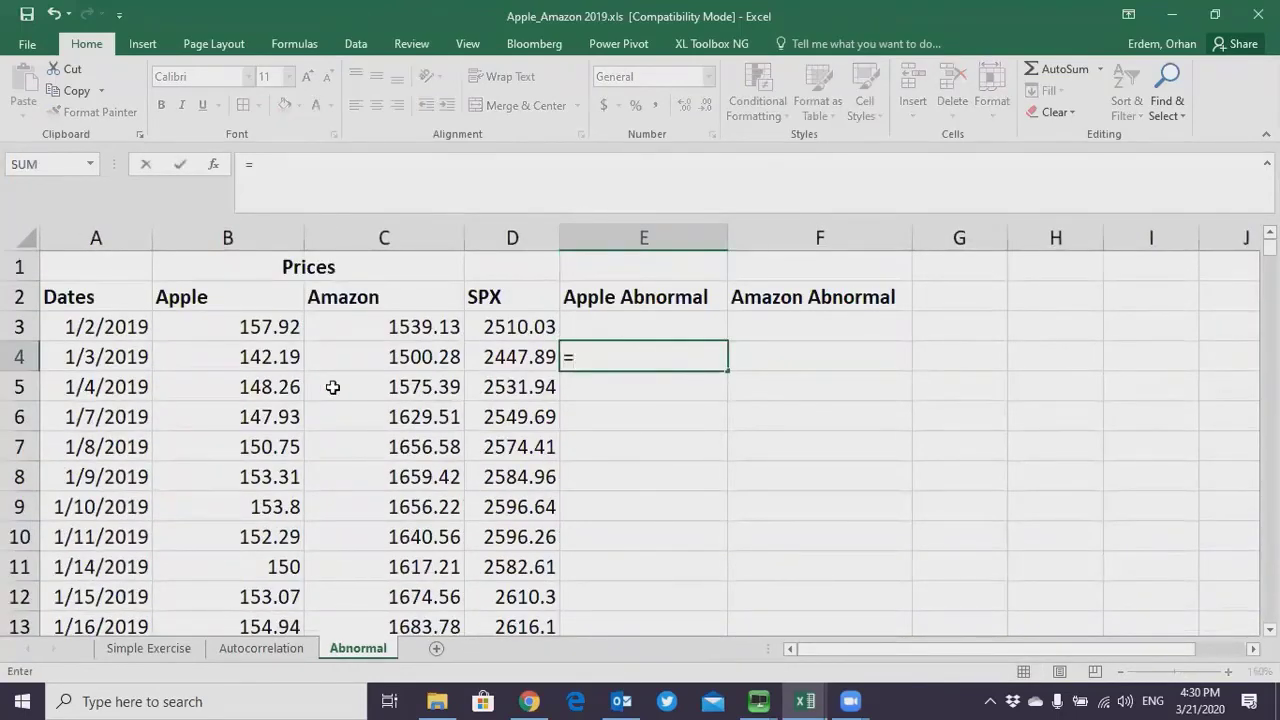
type("(")
left_click(212, 356)
type("/")
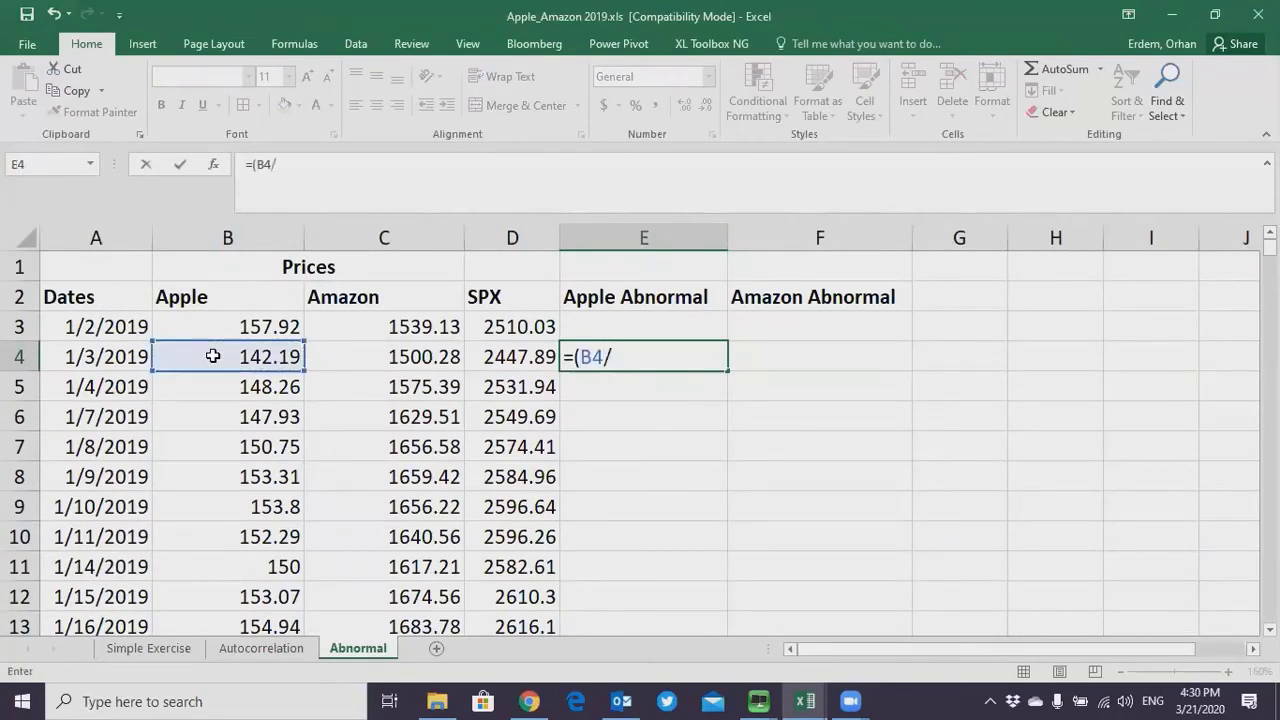
left_click(228, 327)
type("-1)-")
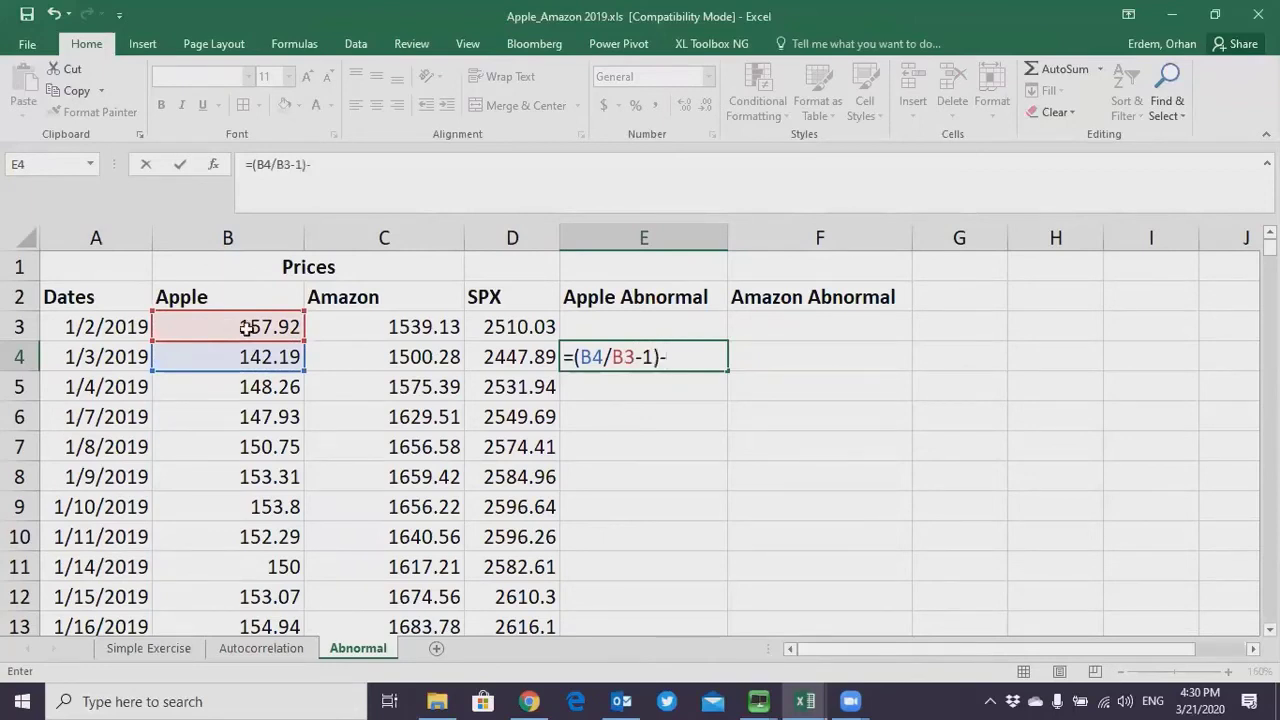
key("Return")
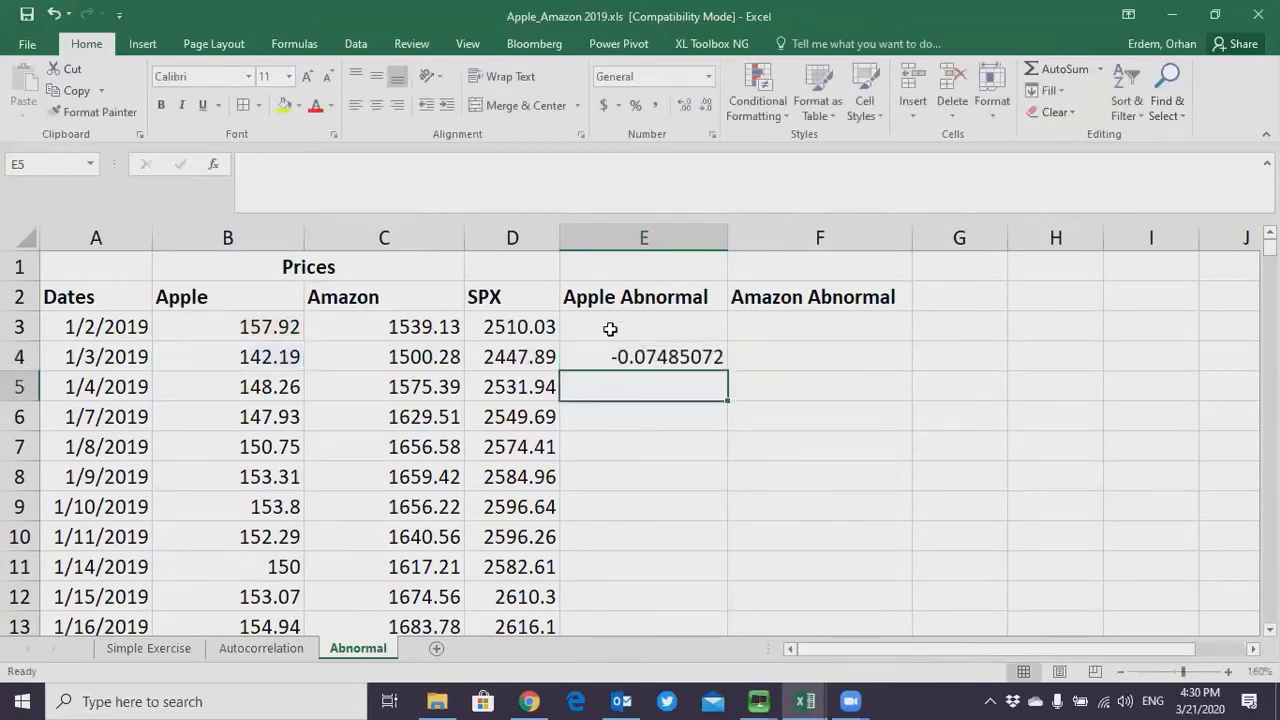
Fill Apple's abnormal return formula down column E, and Amazon's =(C4/C3-1)-(D4/D3-1) from F4 down column F
left_click(660, 358)
double_click(726, 369)
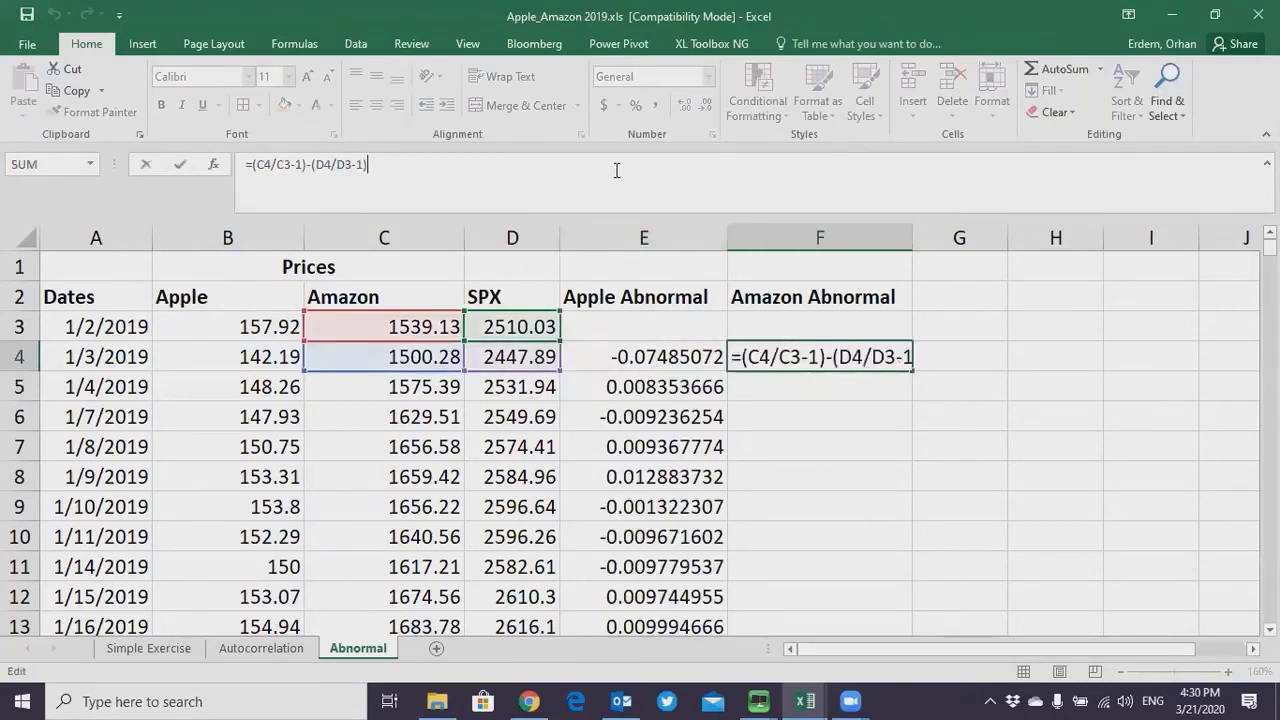
key("ctrl+Return")
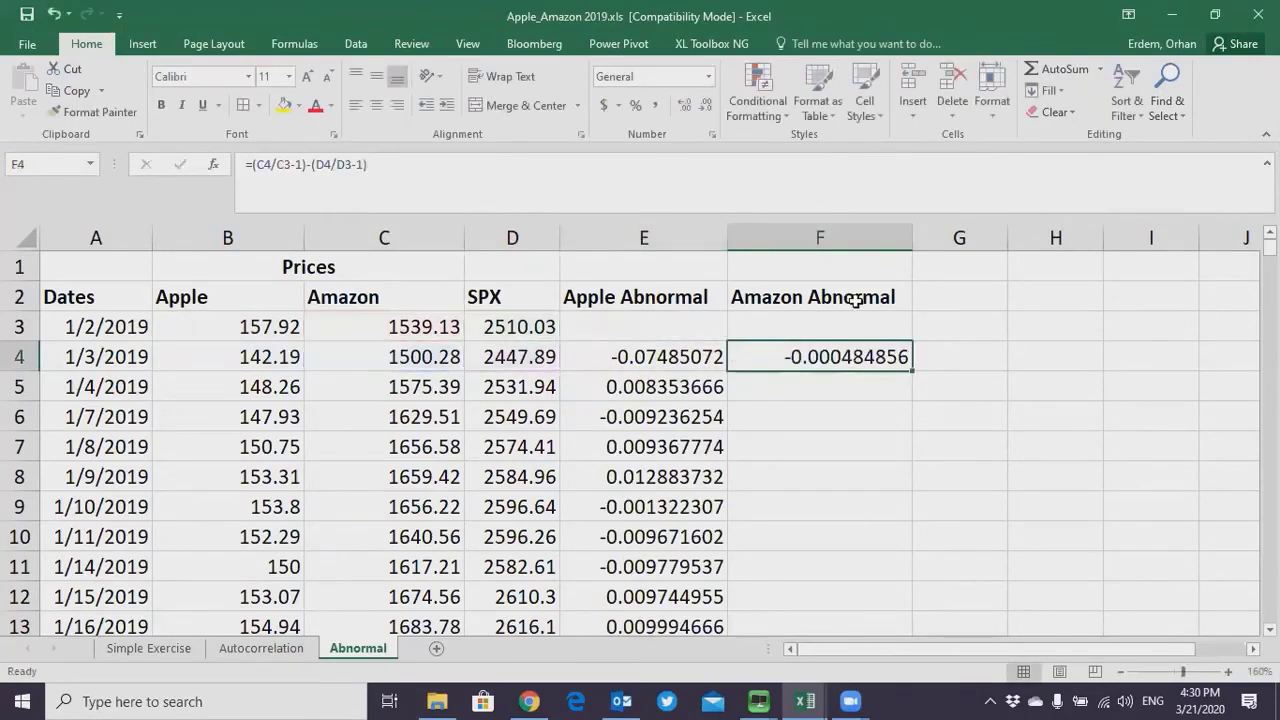
double_click(911, 371)
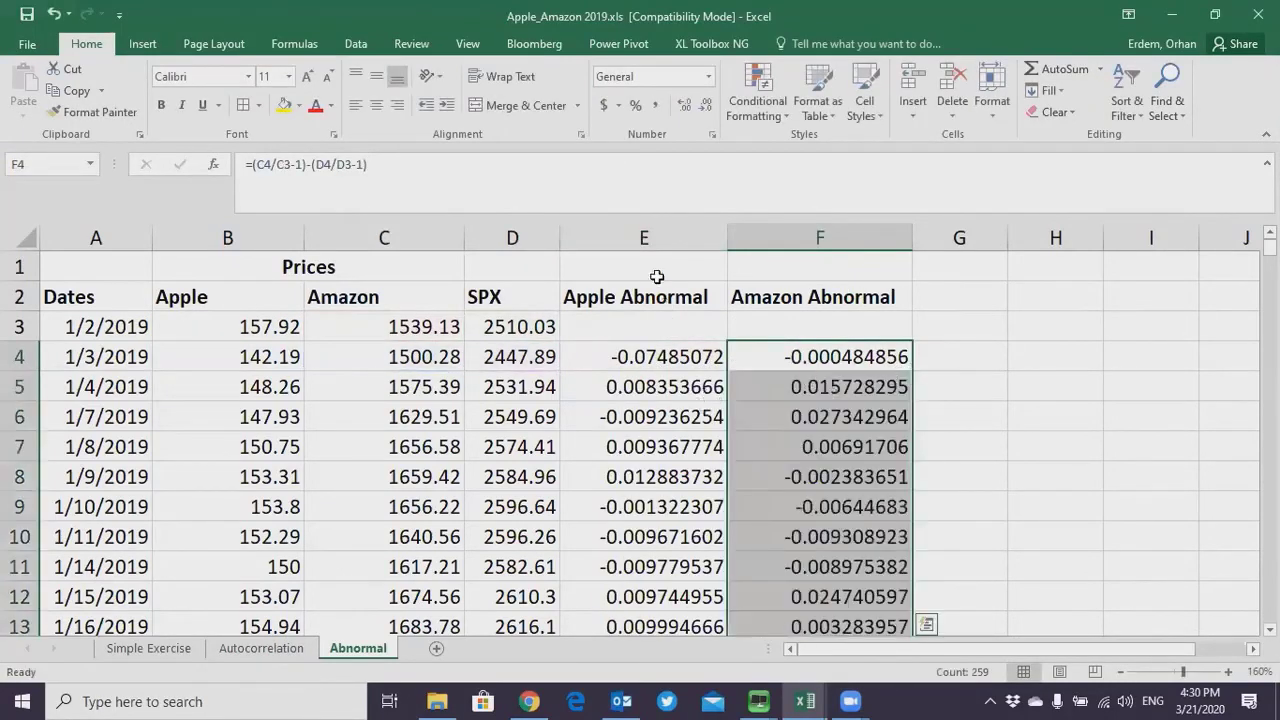
Format columns E and F of abnormal returns as percentages with two decimal places
left_click_drag(652, 239, 786, 246)
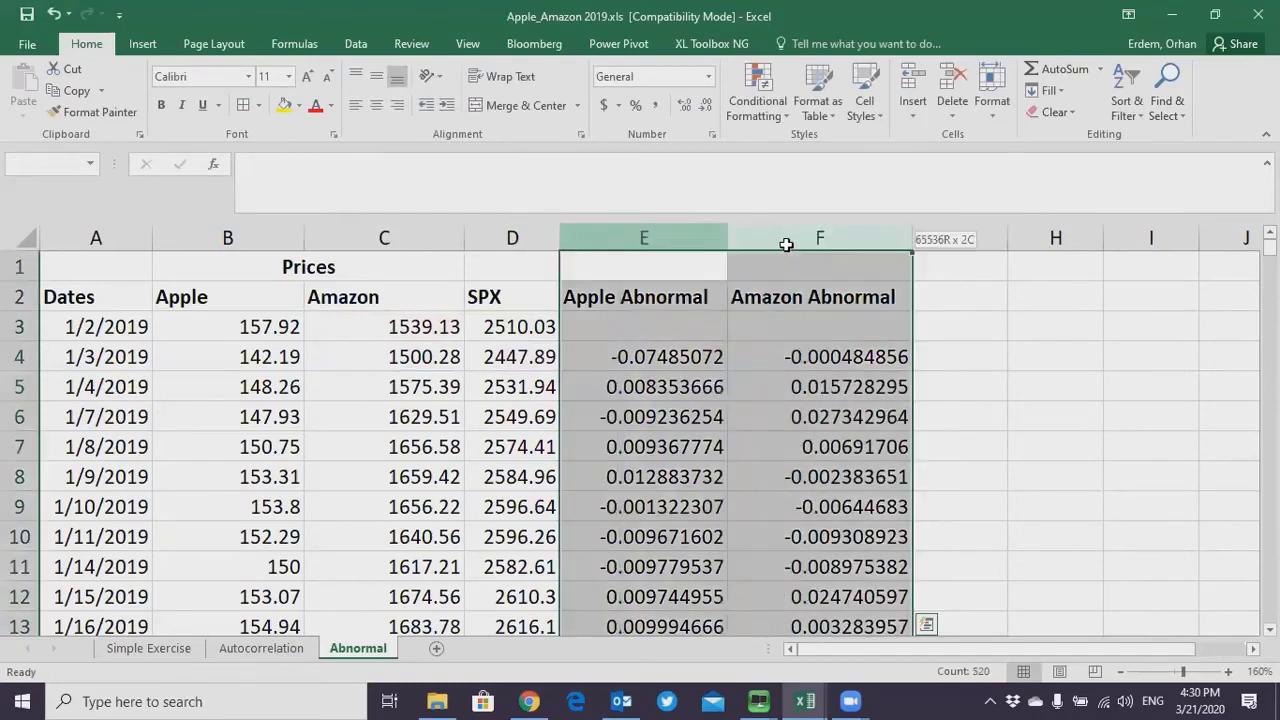
left_click(635, 105)
left_click(683, 106)
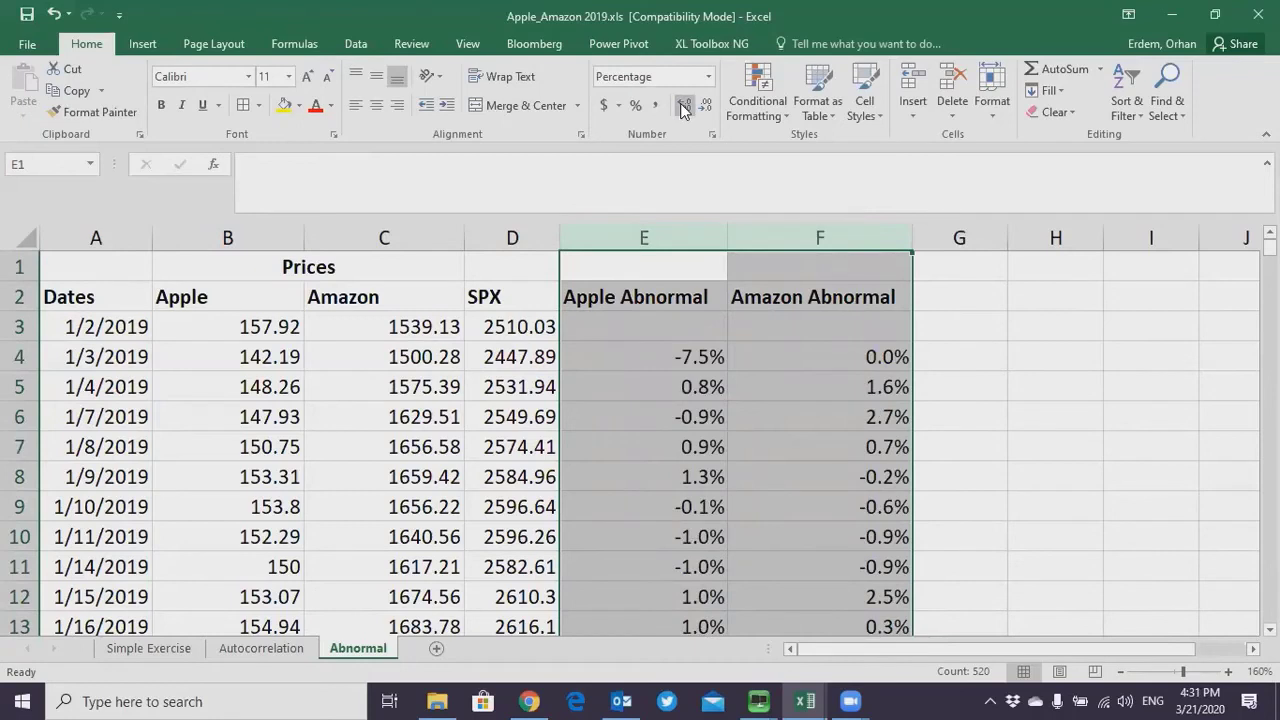
left_click(683, 107)
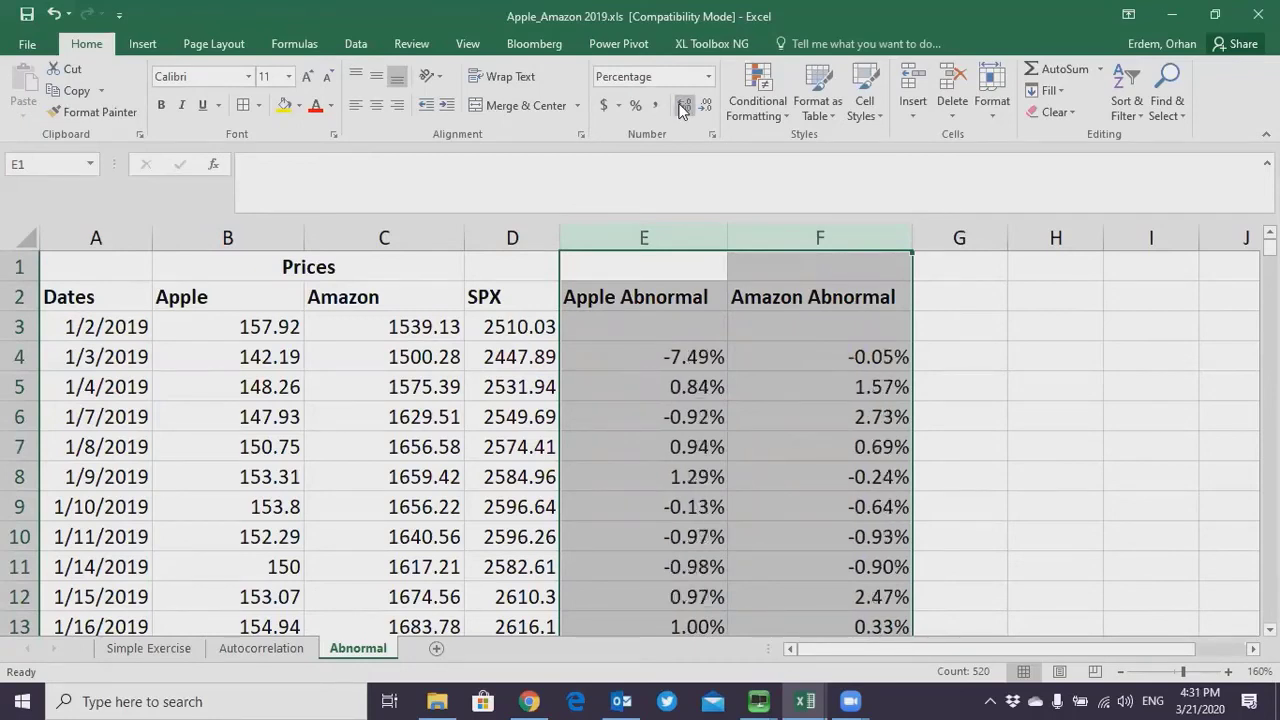
Insert a 2-D line chart of Apple's and Amazon's abnormal returns from E2:F254, including the headers
left_click(688, 306)
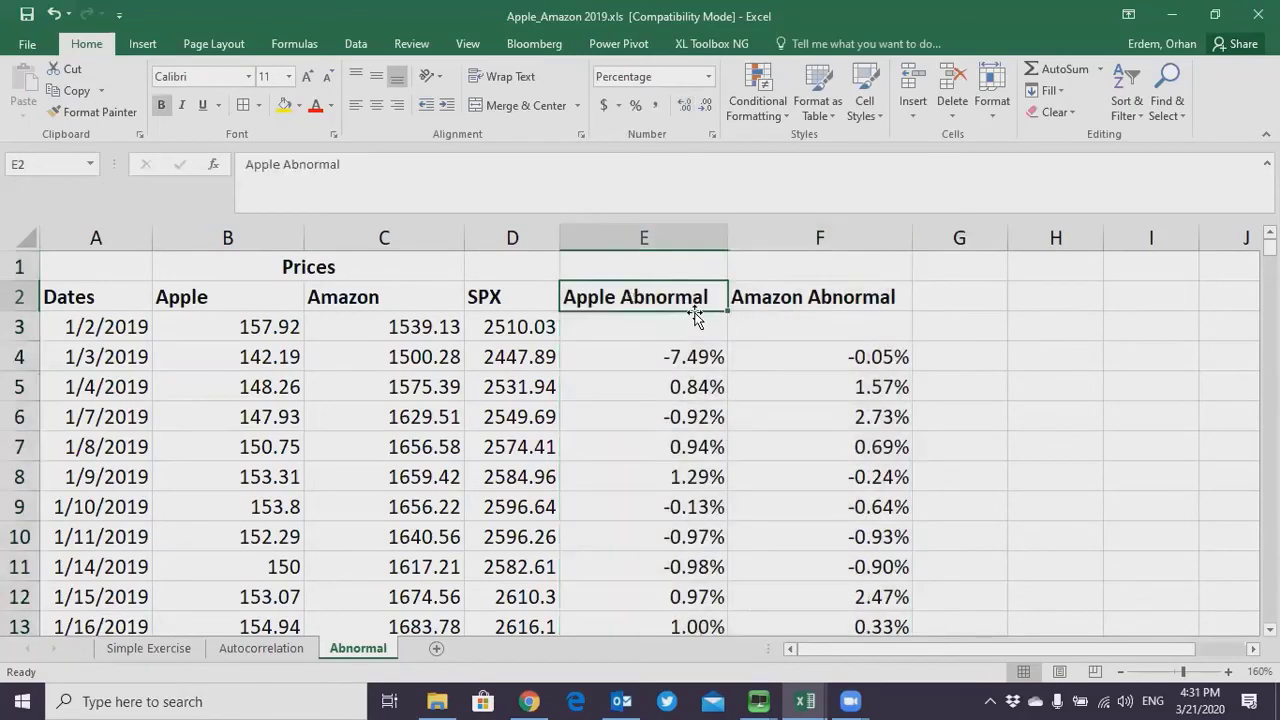
left_click_drag(695, 315, 850, 318)
key("ctrl+shift+Down")
key("ctrl+shift+Down")
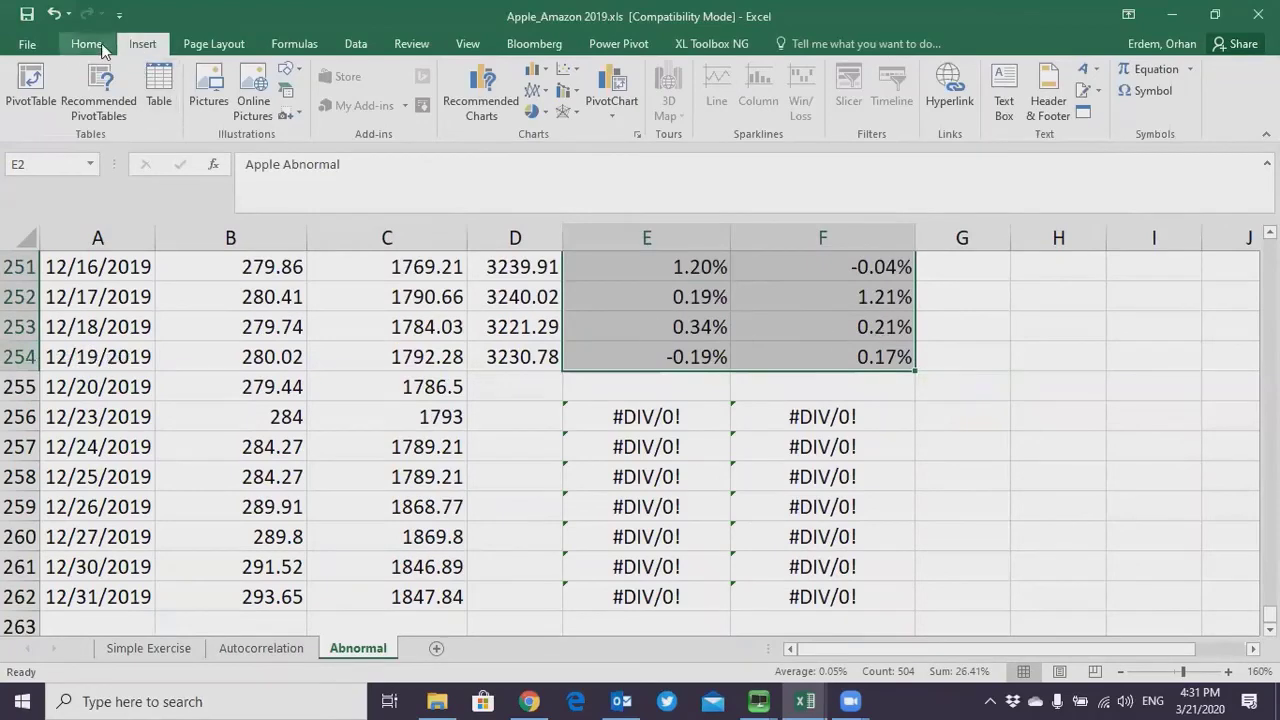
left_click(531, 90)
left_click(549, 143)
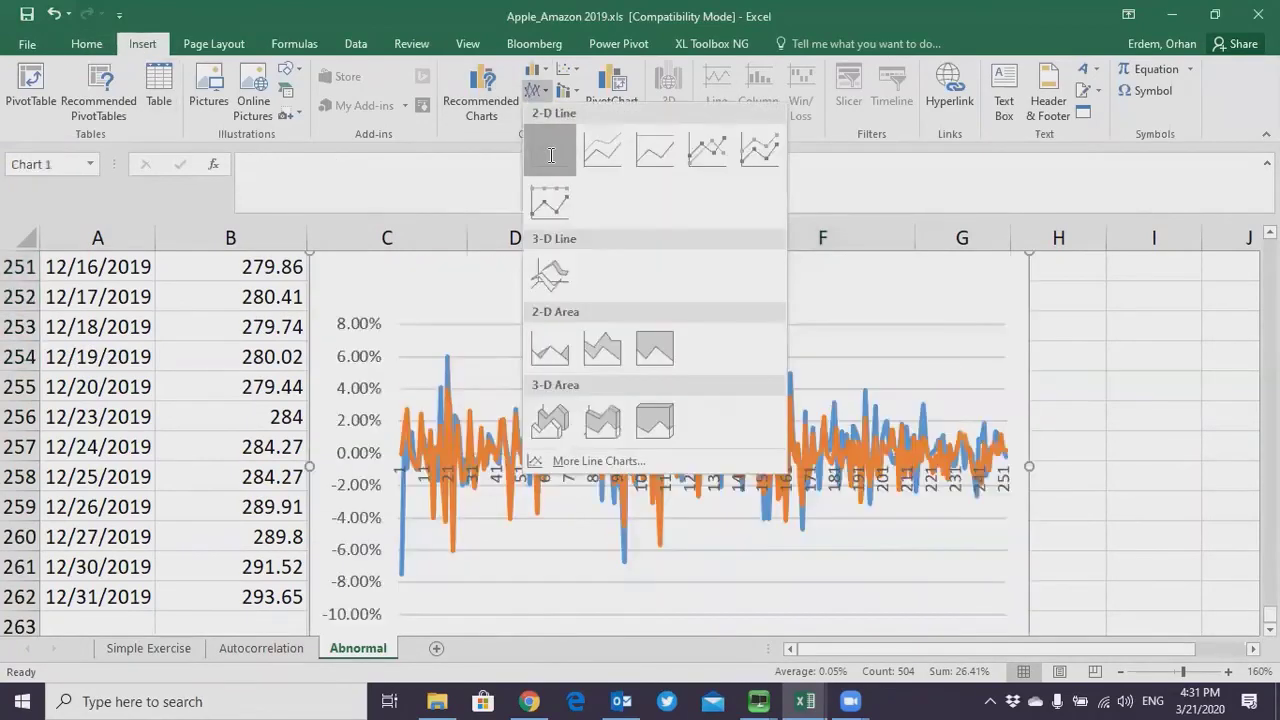
scroll(706, 368, "down", 1, "ctrl")
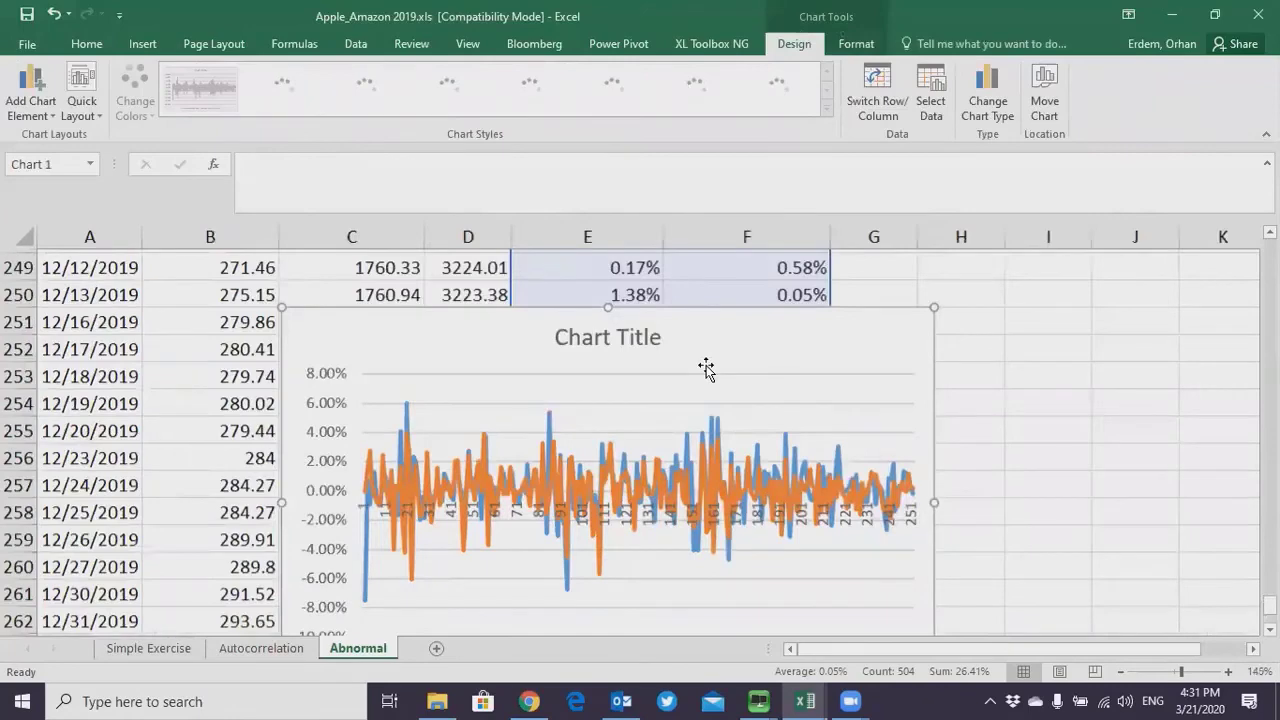
Delete the abnormal-returns chart at the end of the data and recreate it as a line chart beside the sheet's first rows
scroll(706, 368, "down", 1, "ctrl")
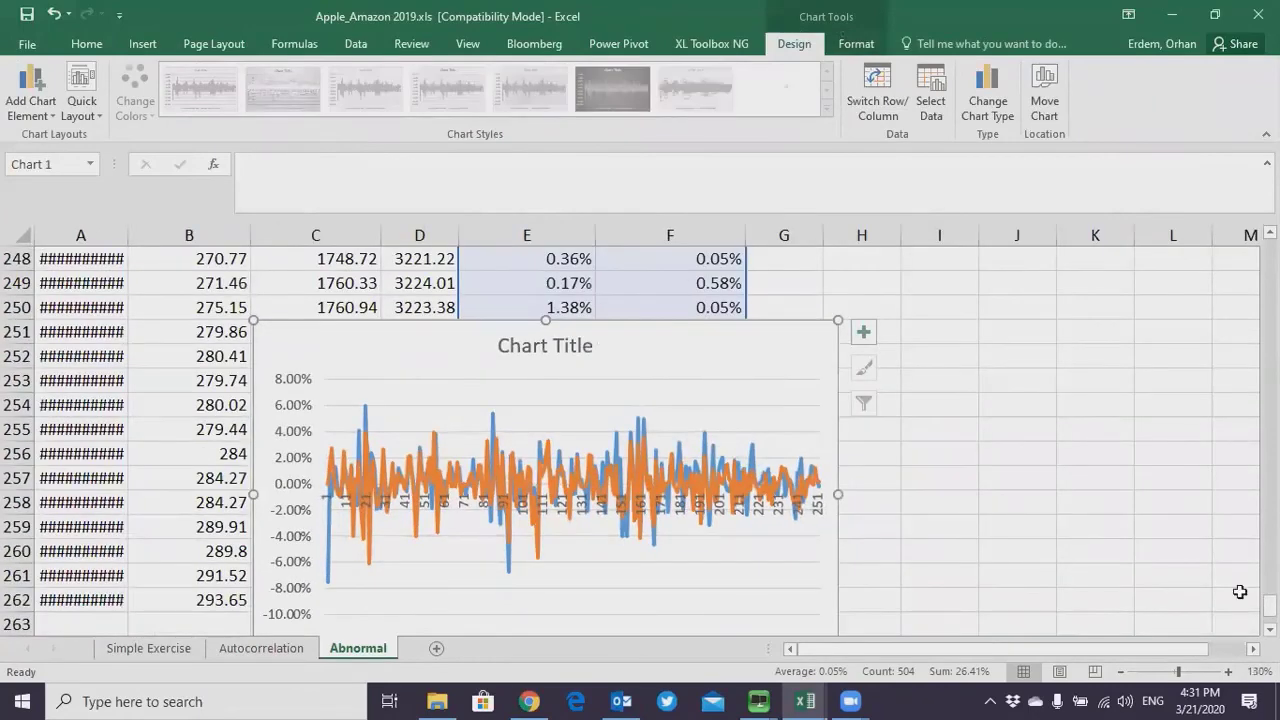
key("Delete")
scroll(912, 342, "up", 20)
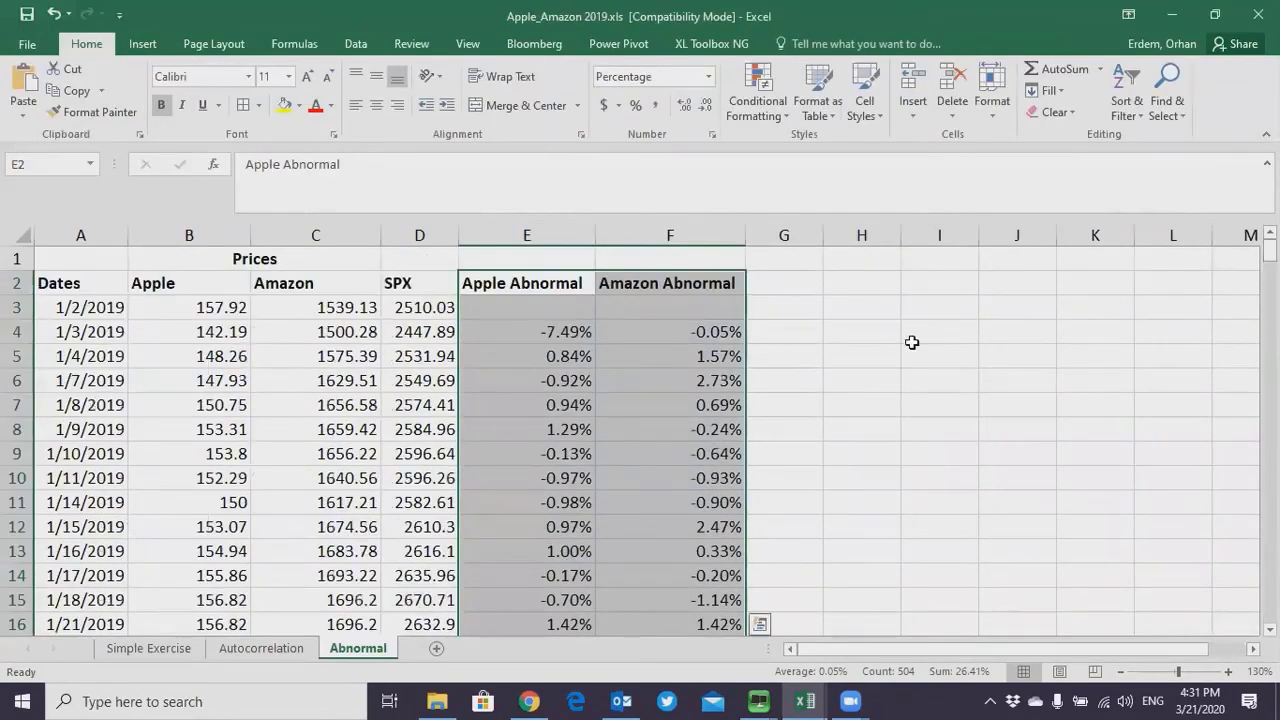
key("alt+F1")
left_click_drag(827, 312, 899, 306)
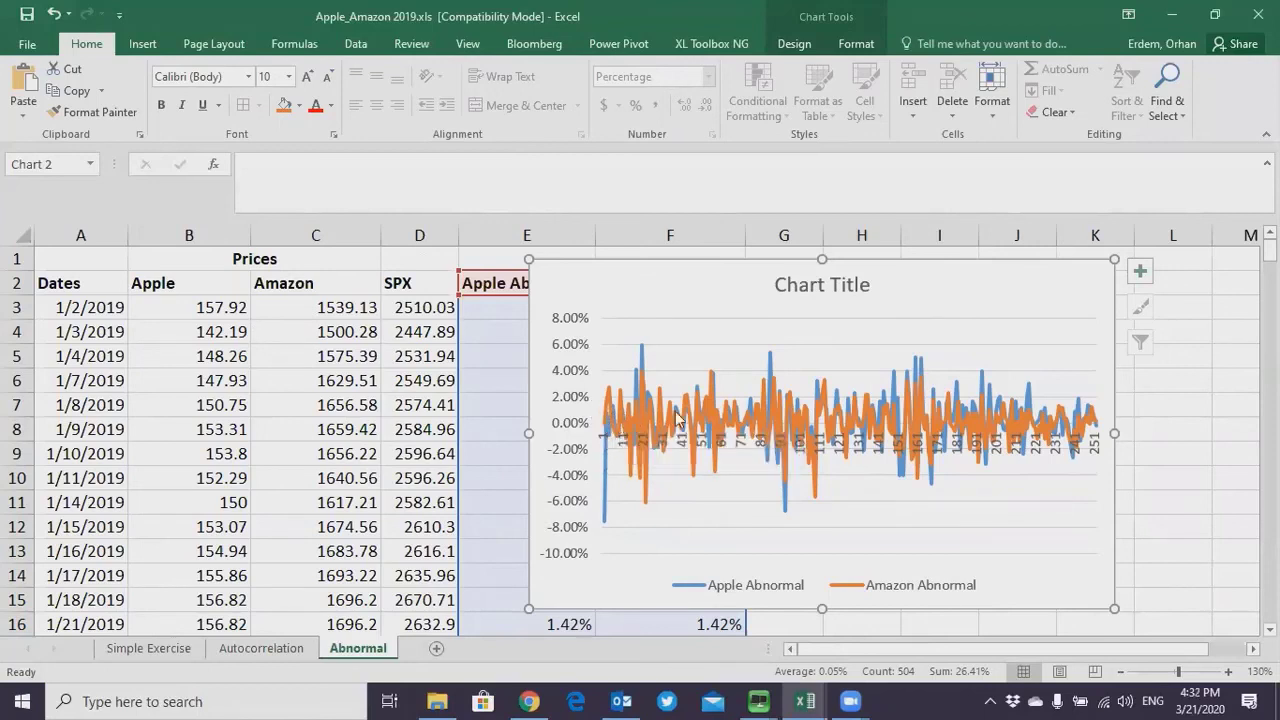
Set the title of the Apple and Amazon abnormal-returns chart to "Abnormal"
mouse_move(618, 415)
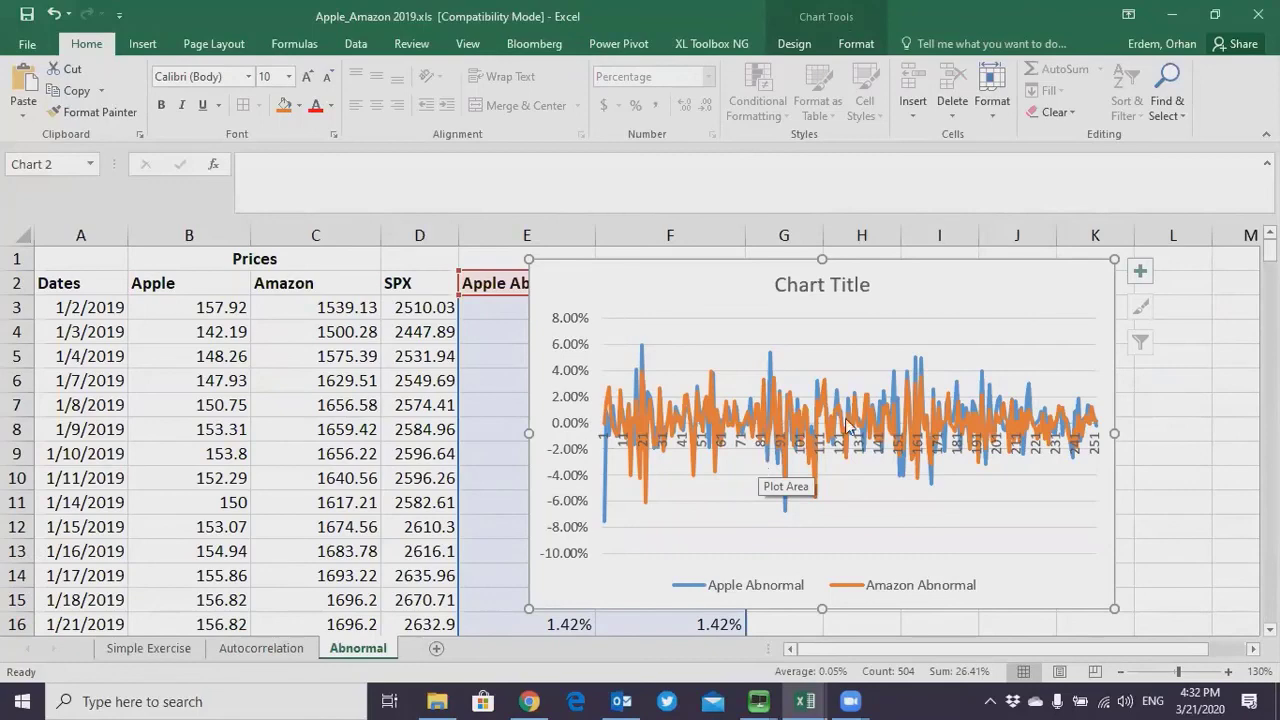
left_click(835, 286)
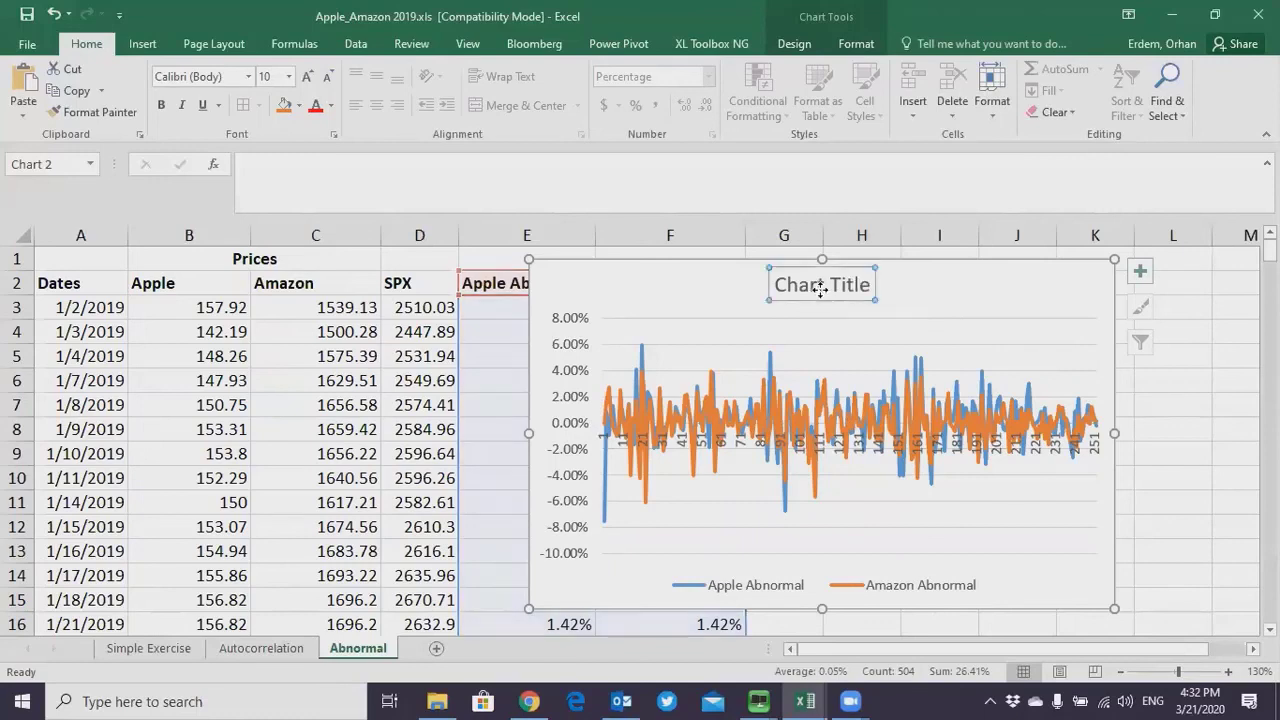
type("Abnormal")
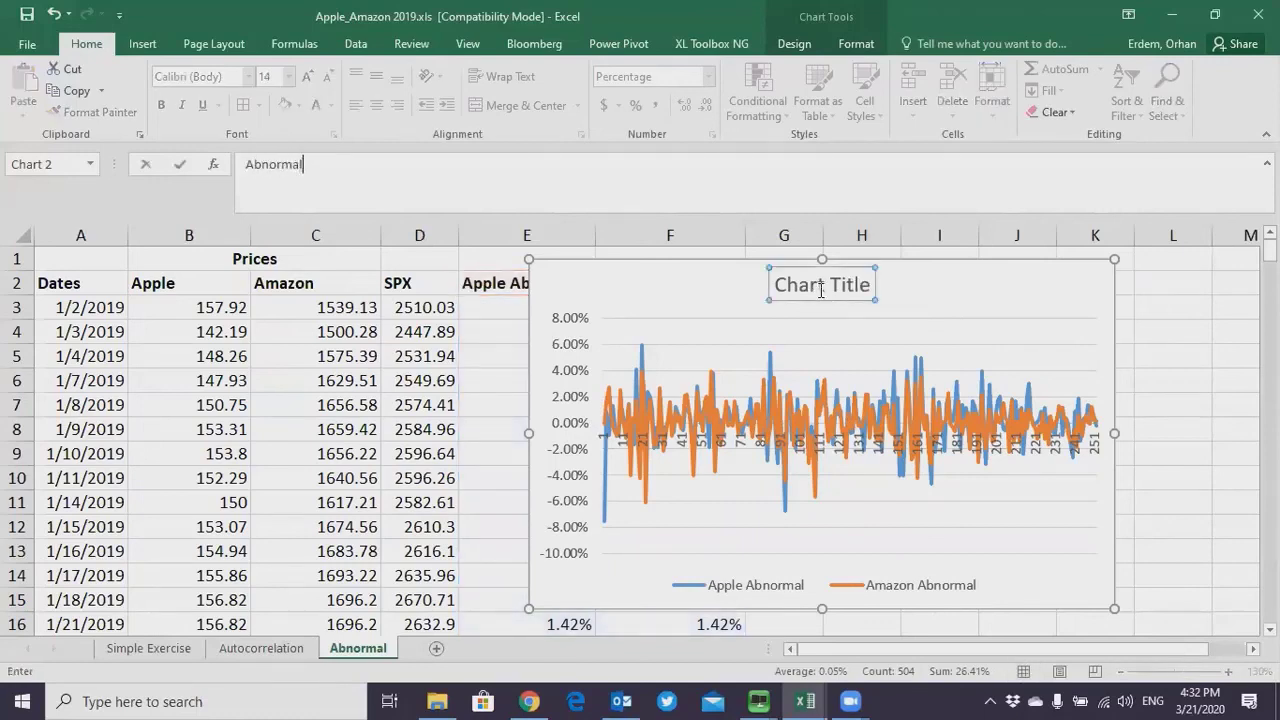
key("Return")
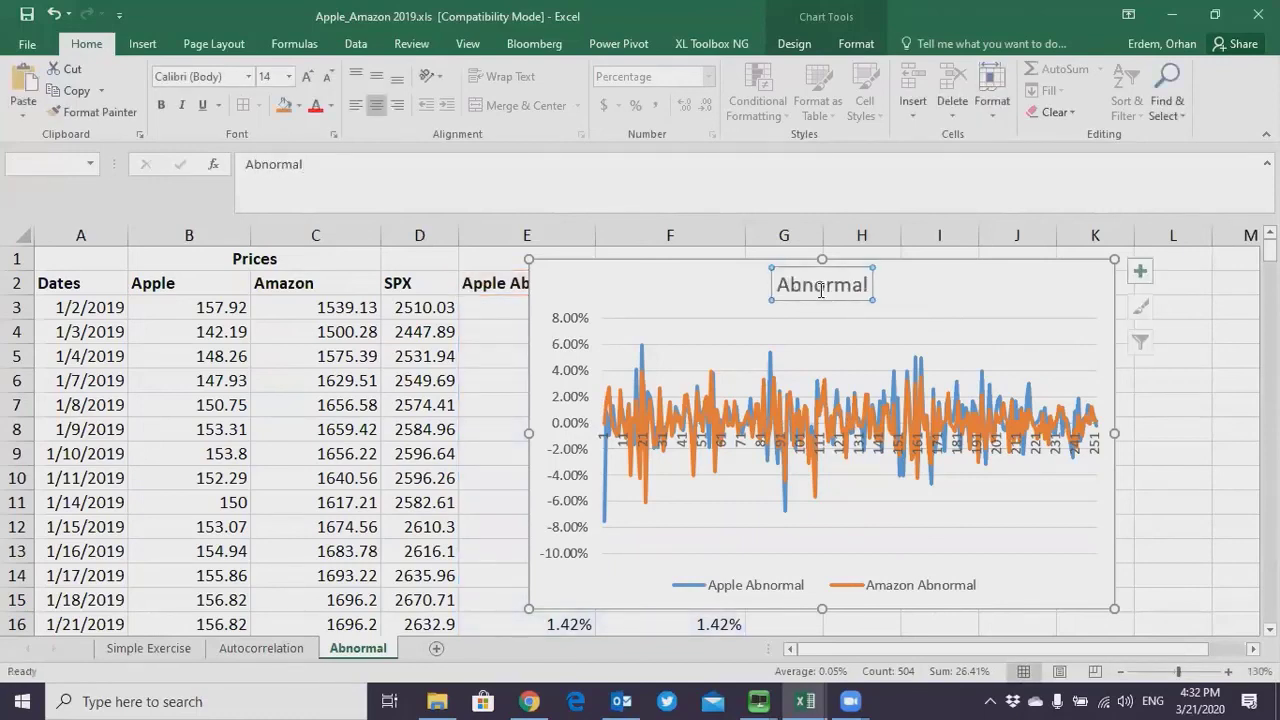